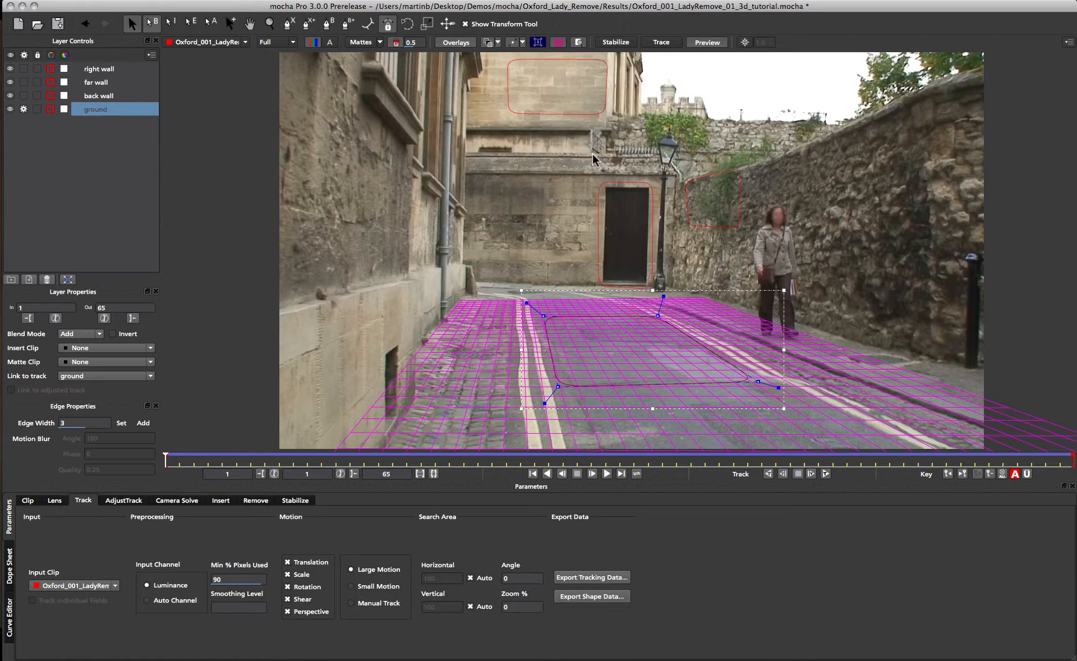
Examine the tracked layers and their planar grids in the example projects.
left_click(577, 114)
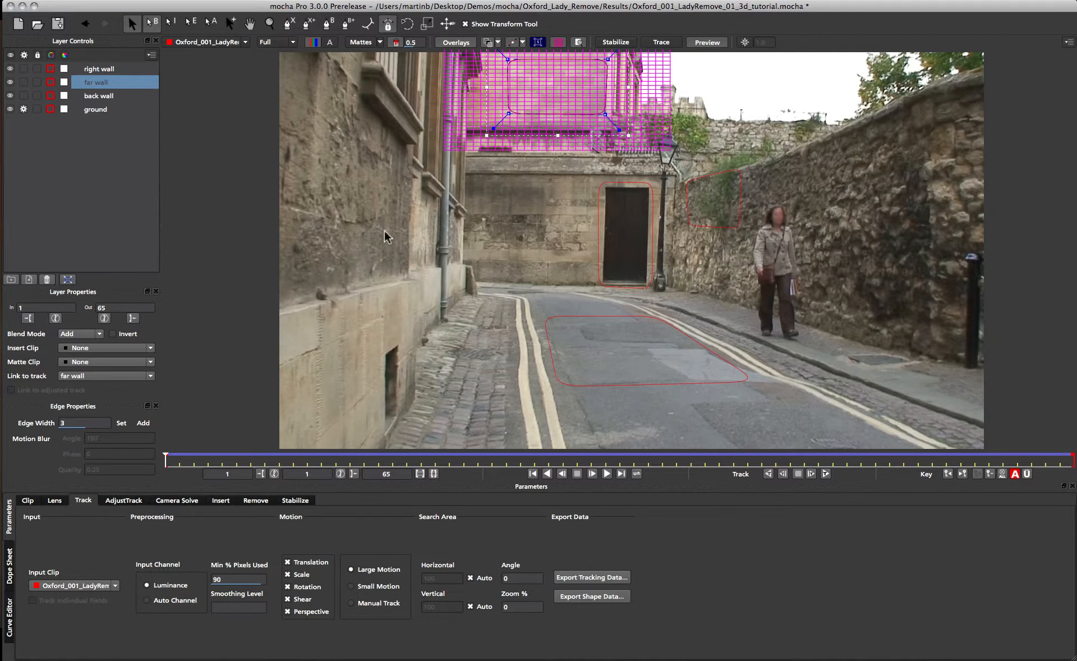
left_click(597, 201)
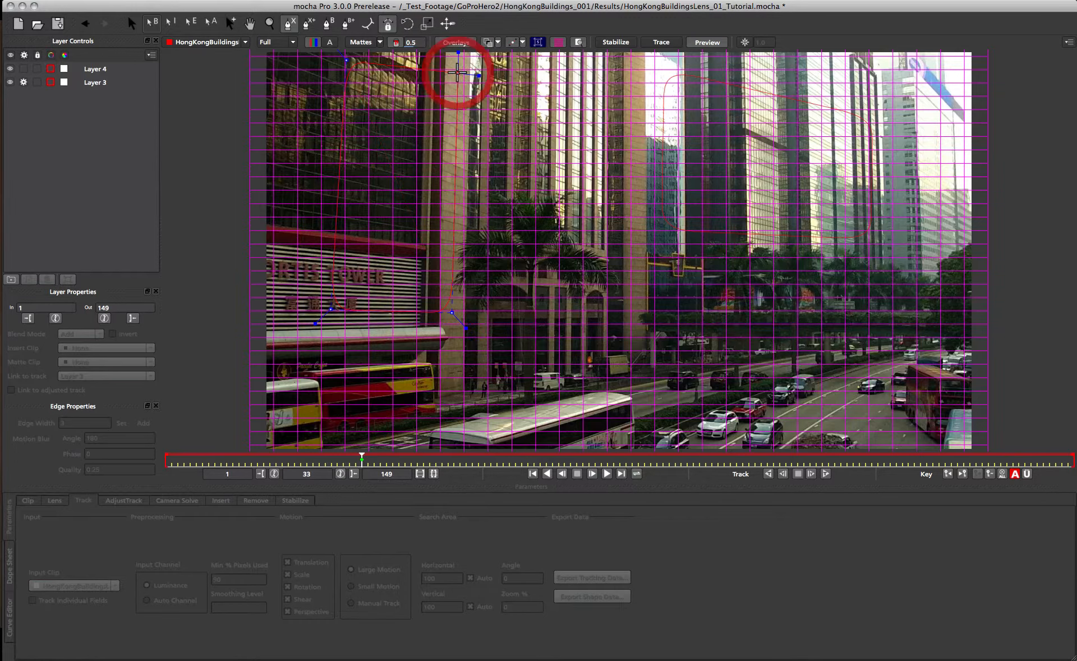
left_click(457, 72)
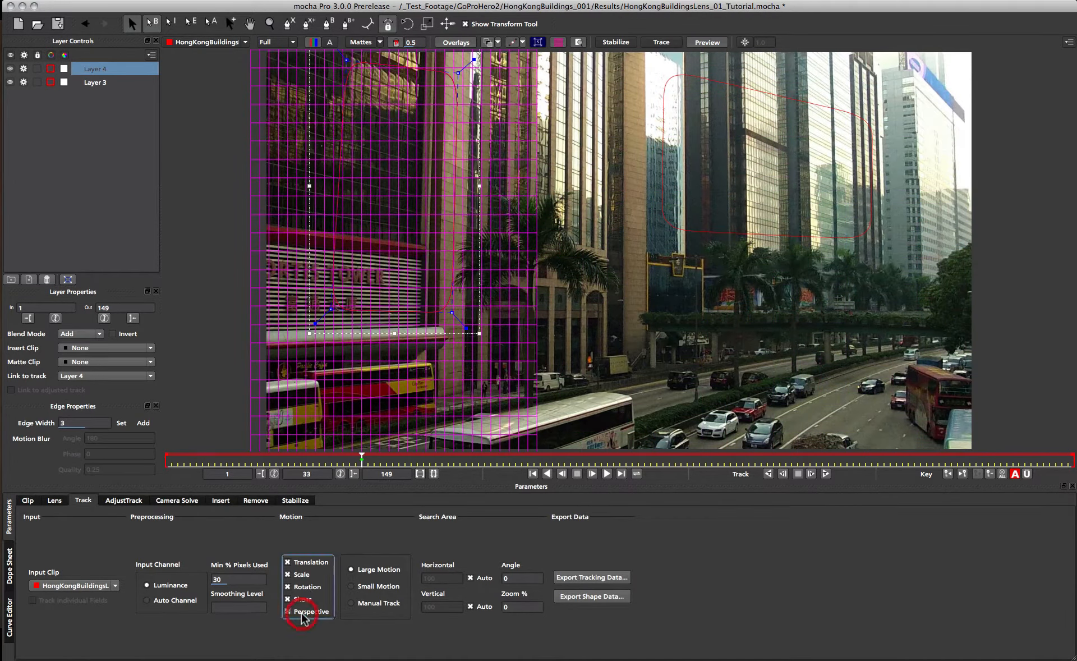
left_click(236, 579)
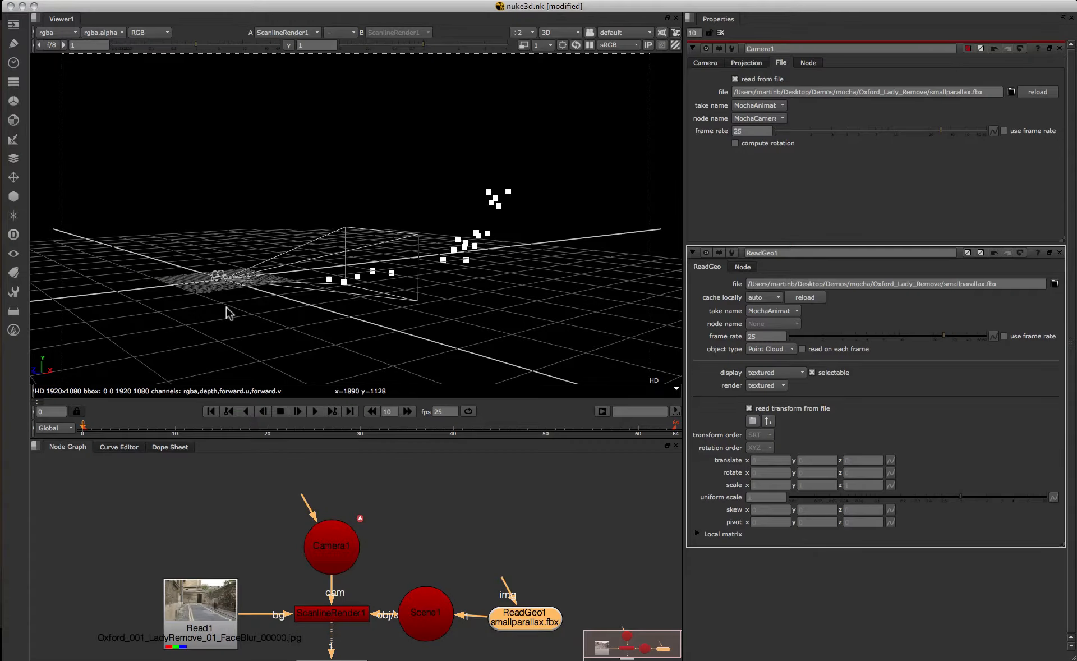
Examine the solved 3D camera scene in Nuke and the Camera Solve camera options.
left_click_drag(226, 307, 211, 365)
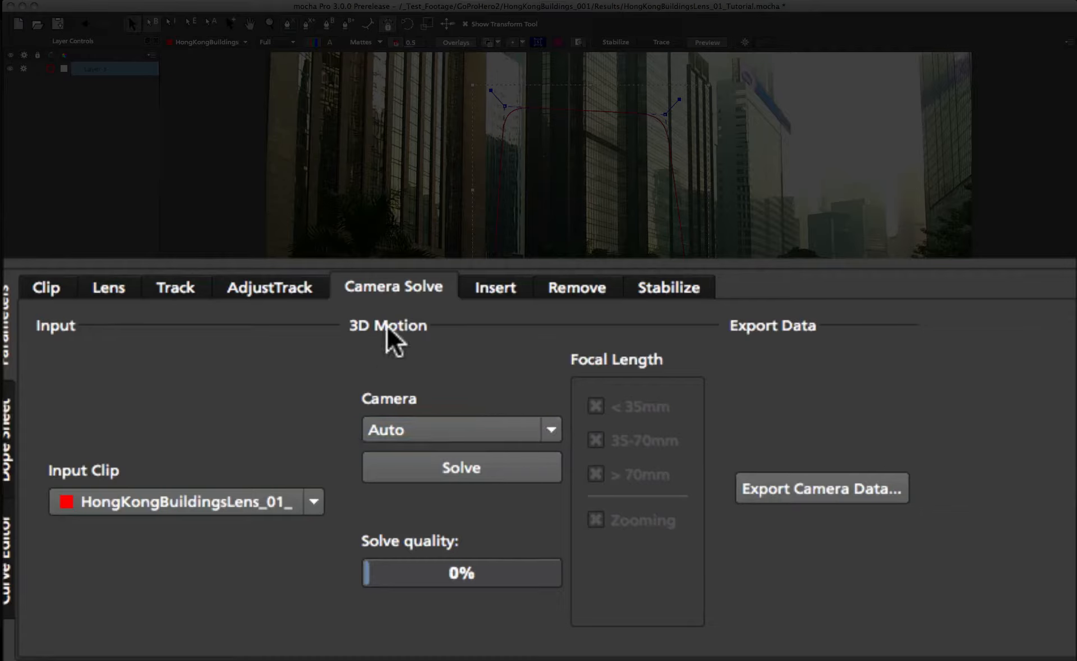
left_click(541, 424)
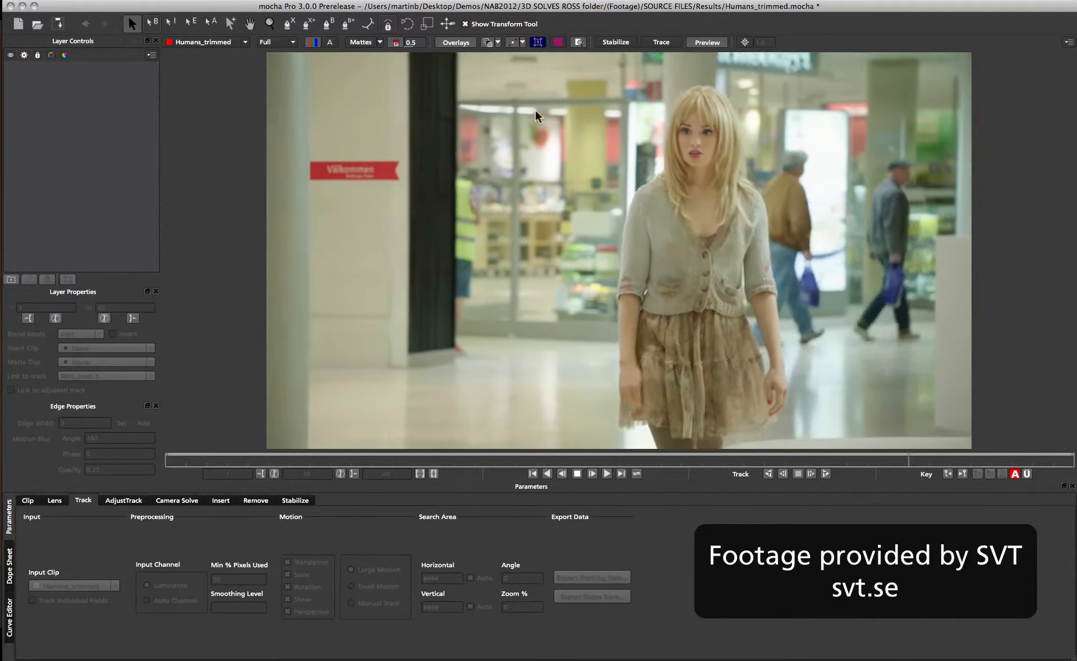
Draw a four-point X-spline shape around the dark doorway strip beside the pillar, extending above the frame.
key("space")
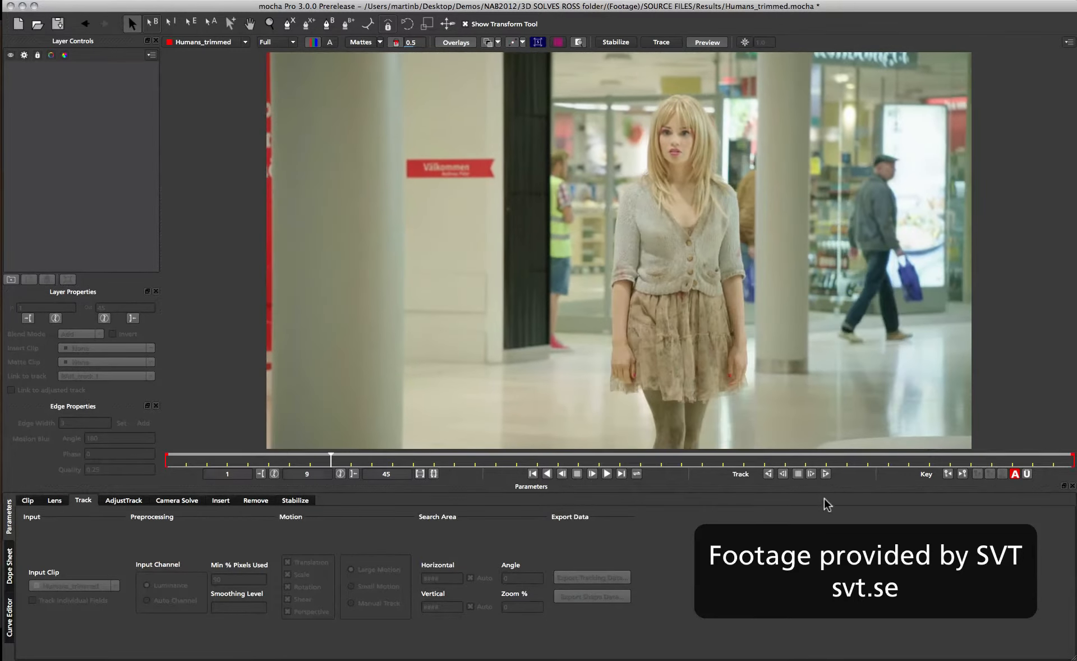
left_click(533, 474)
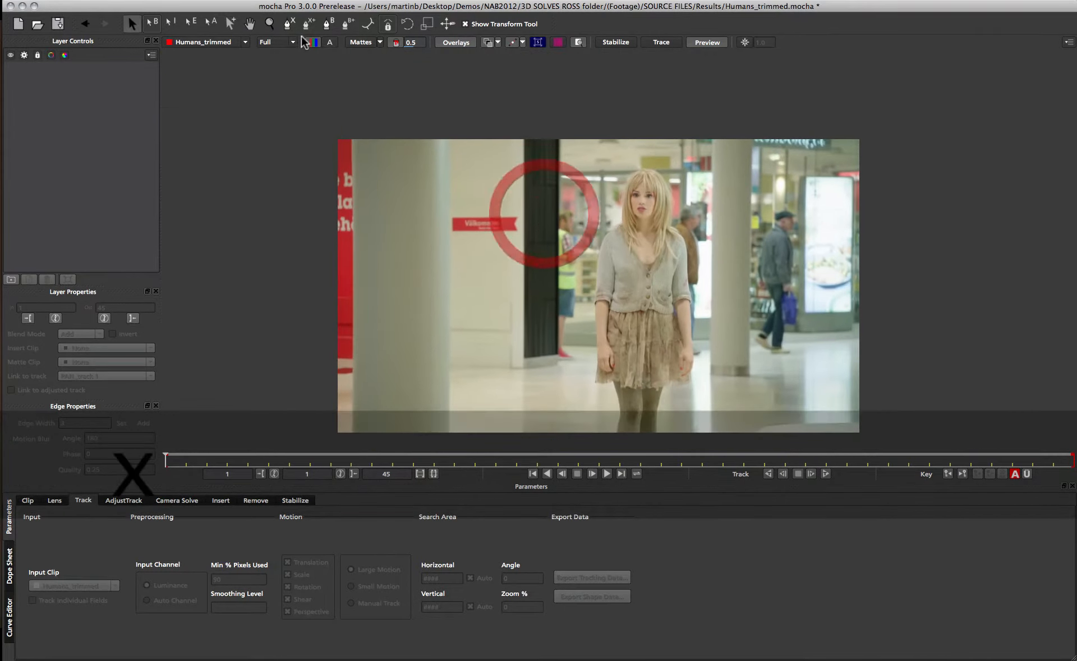
left_click(288, 24)
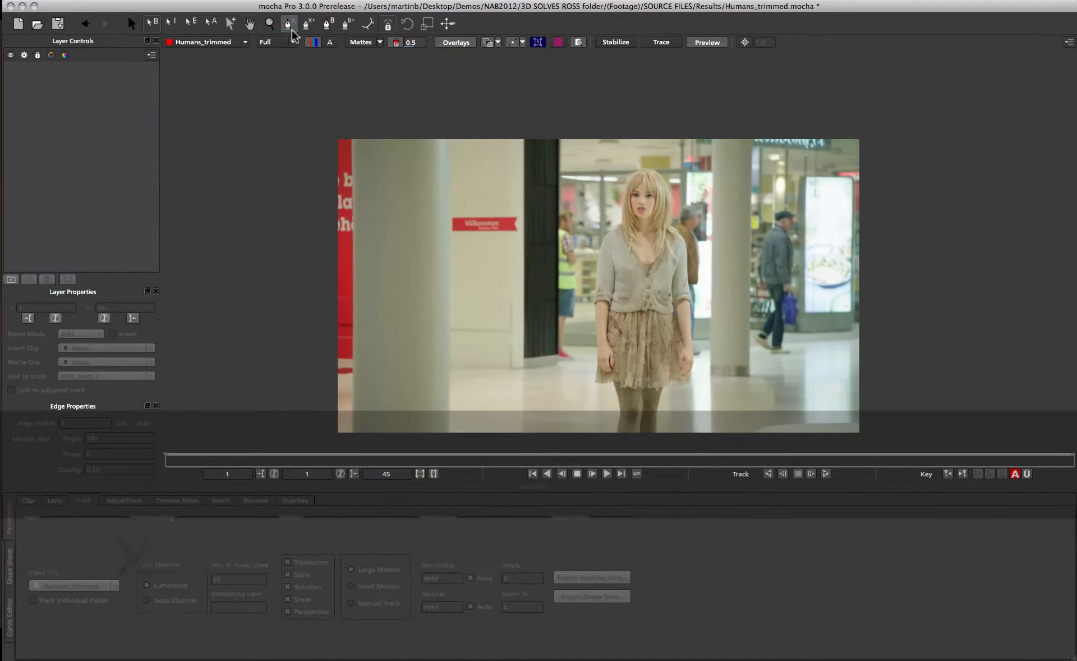
left_click(563, 132)
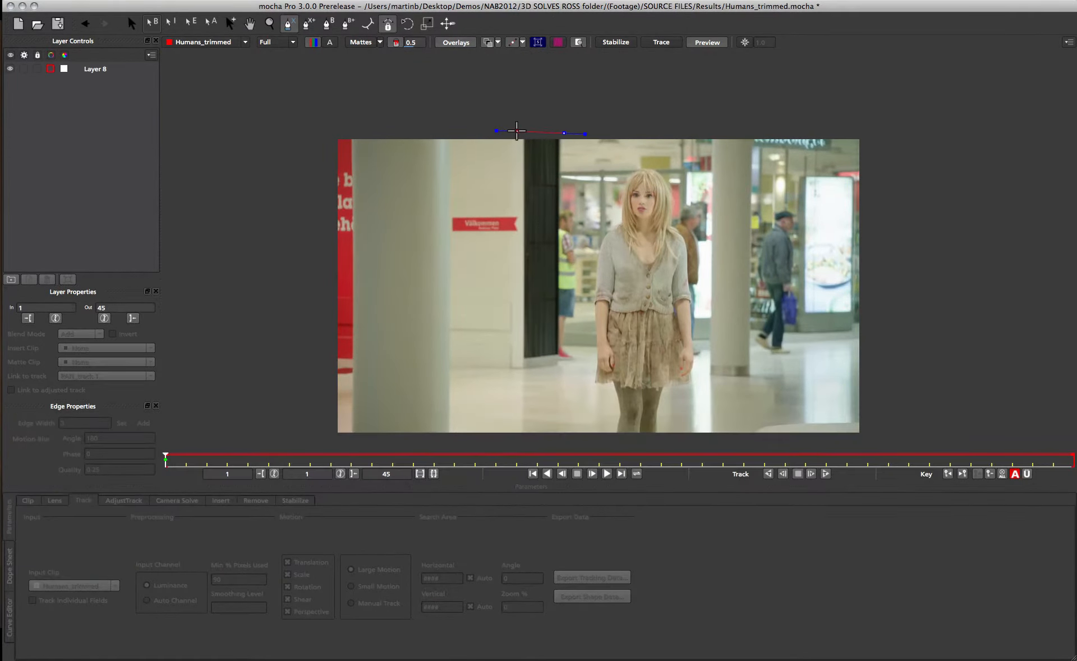
left_click(517, 131)
left_click(515, 368)
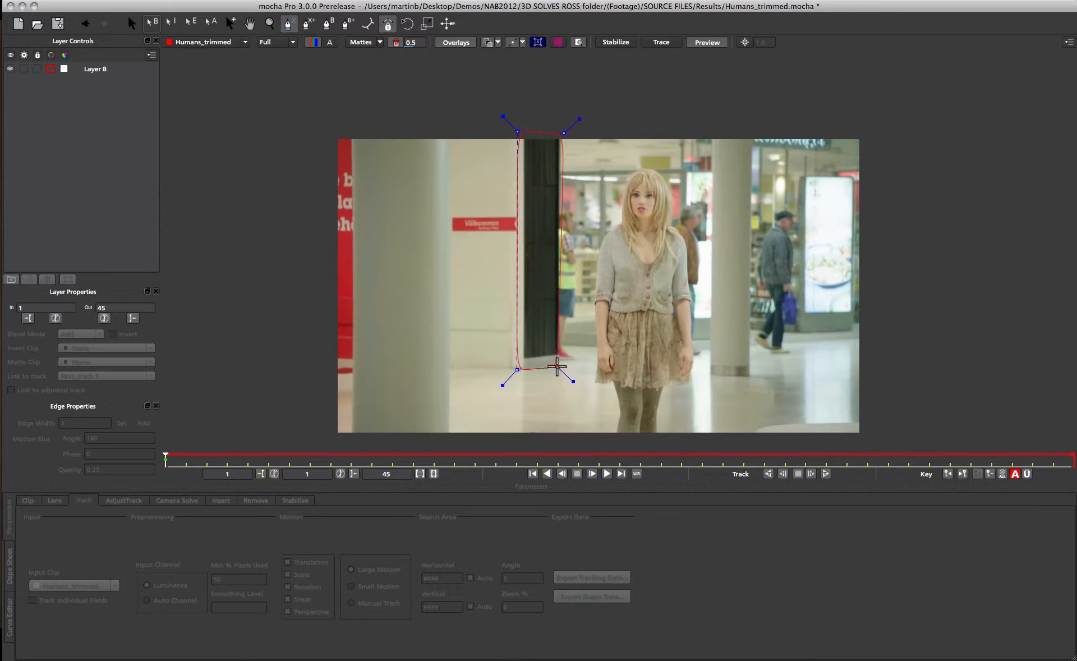
left_click(563, 367)
right_click(561, 269)
left_click_drag(563, 132, 563, 127)
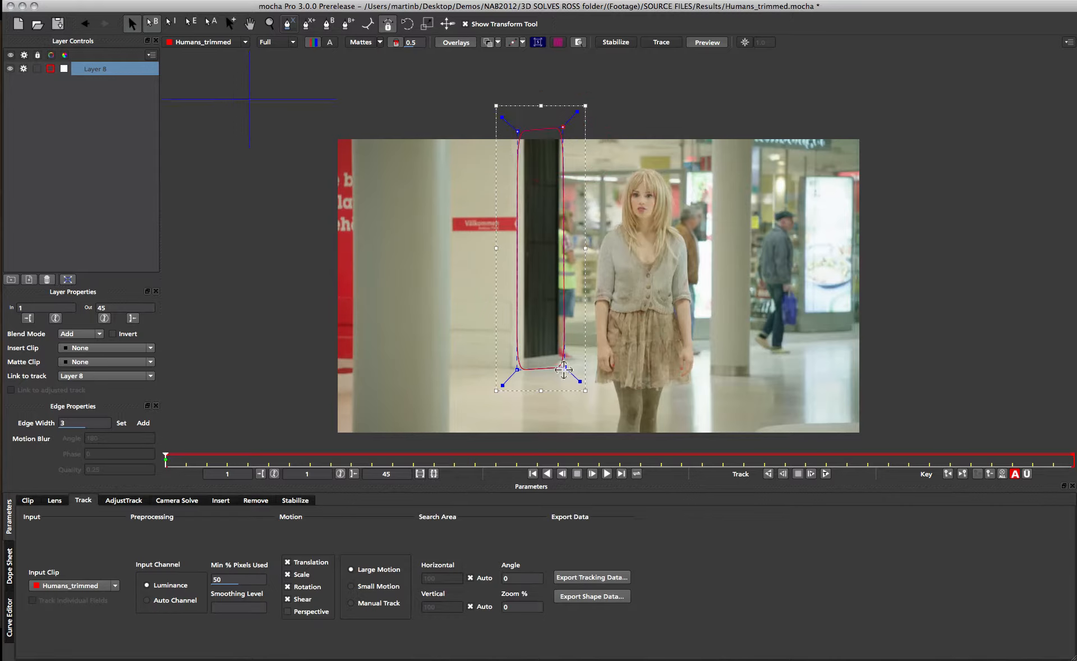
left_click_drag(564, 370, 600, 413)
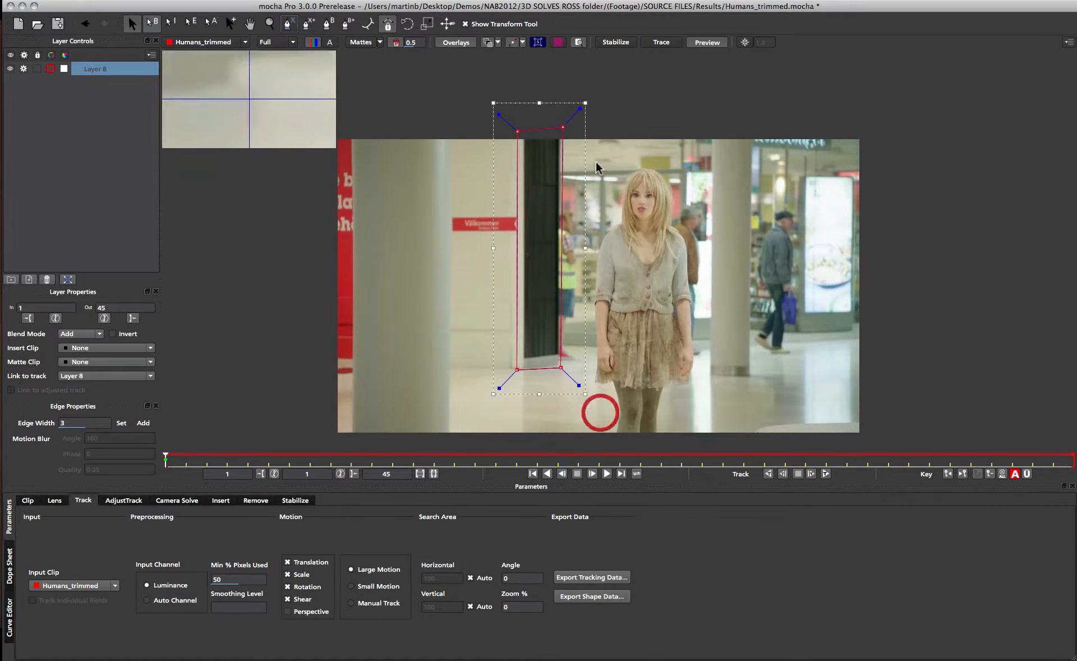
Enable Perspective motion and set Min % Pixels Used to 90 for the shape's track.
left_click(296, 611)
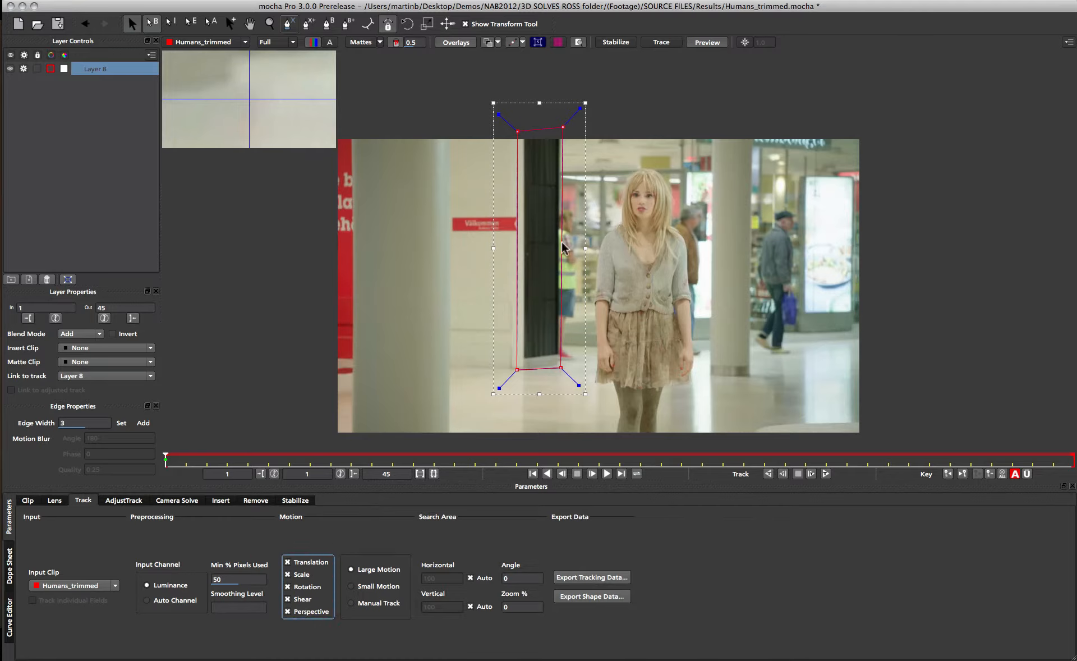
double_click(241, 580)
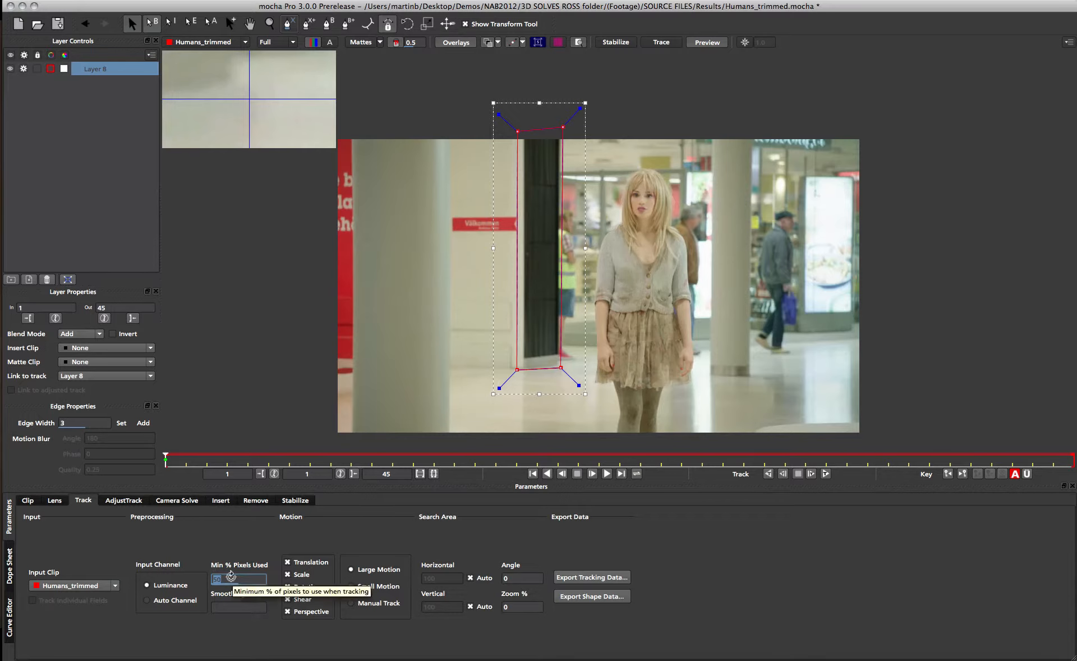
type("90")
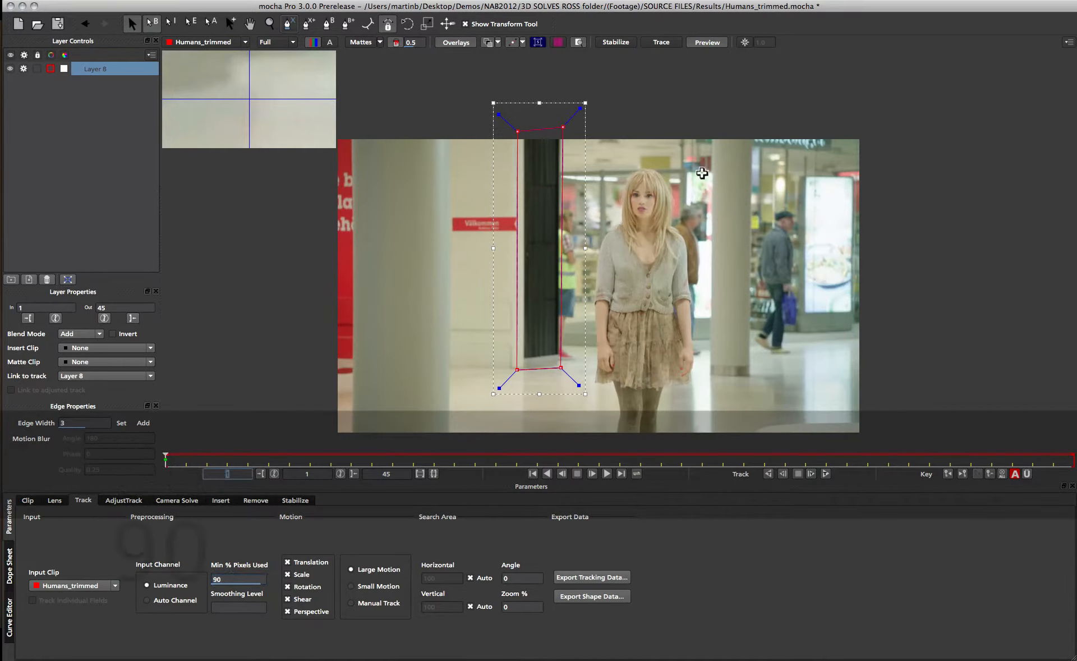
type("z")
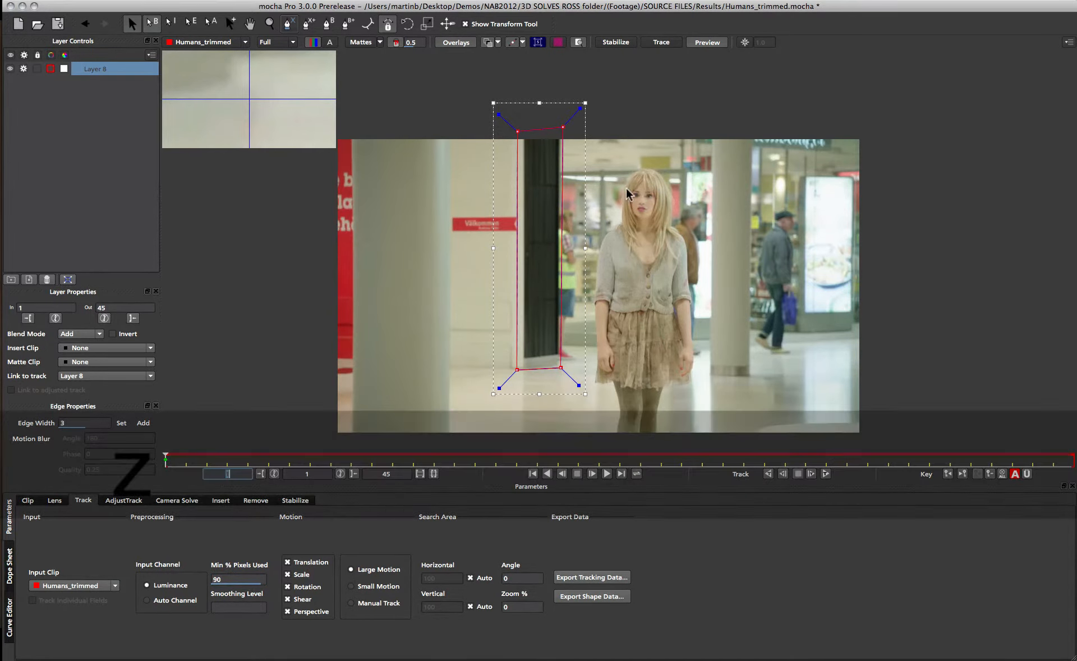
Track the doorway shape forward through the clip.
key("asterisk")
left_click(669, 121)
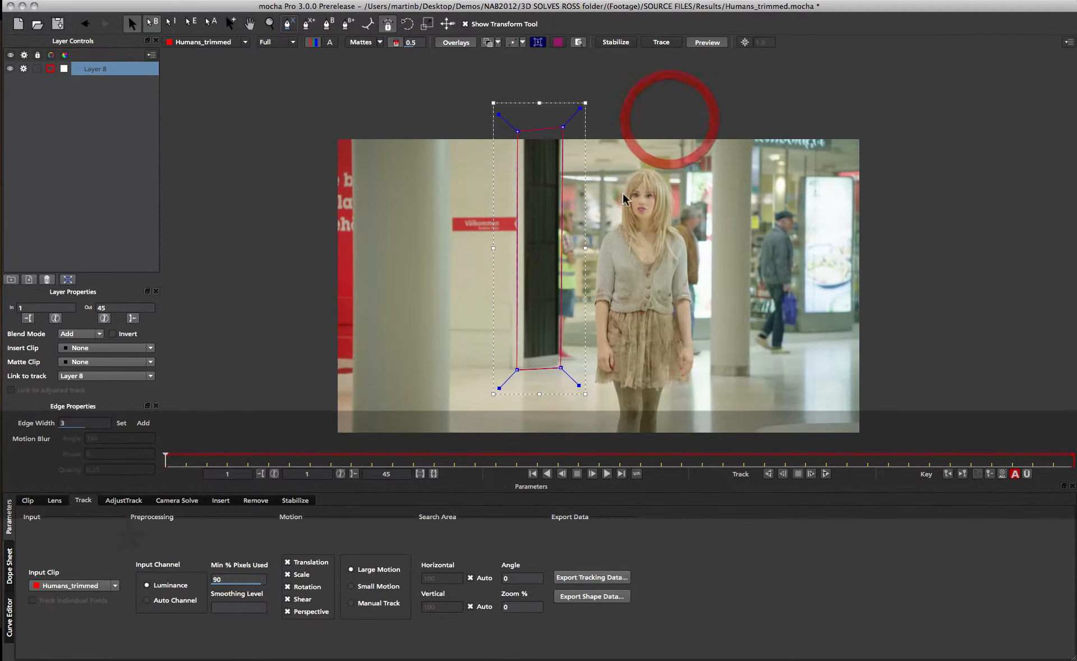
key("z")
mouse_move(634, 277)
left_mouse_down()
mouse_move(625, 222)
mouse_move(624, 262)
left_mouse_up()
key("x")
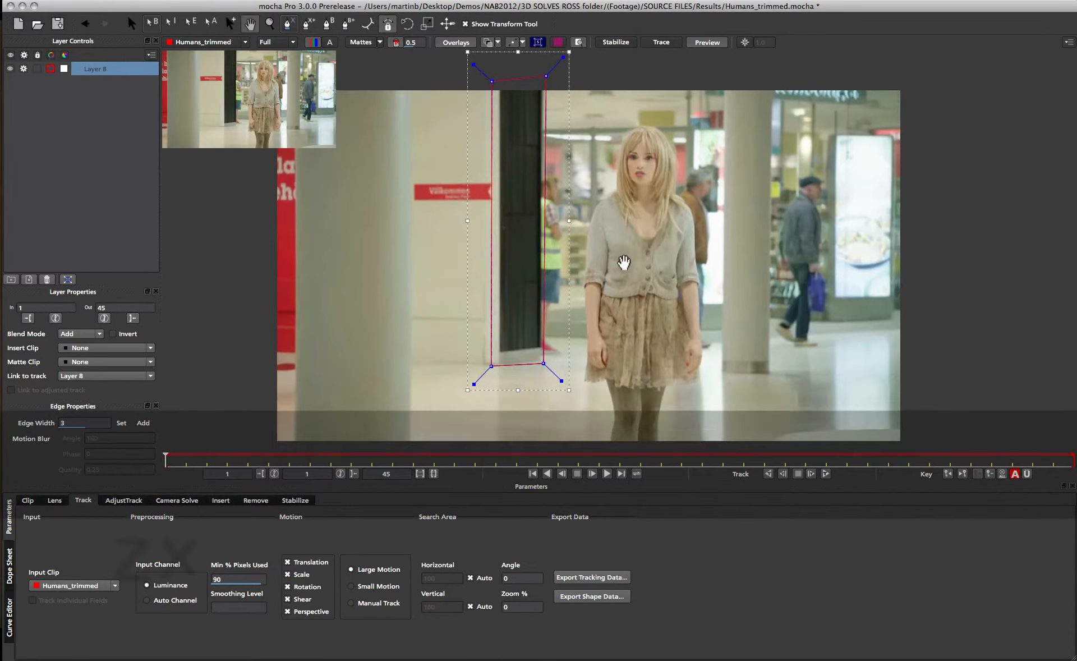
key("z")
left_click_drag(635, 314, 631, 267)
key("x")
key("x")
left_click_drag(652, 174, 648, 199)
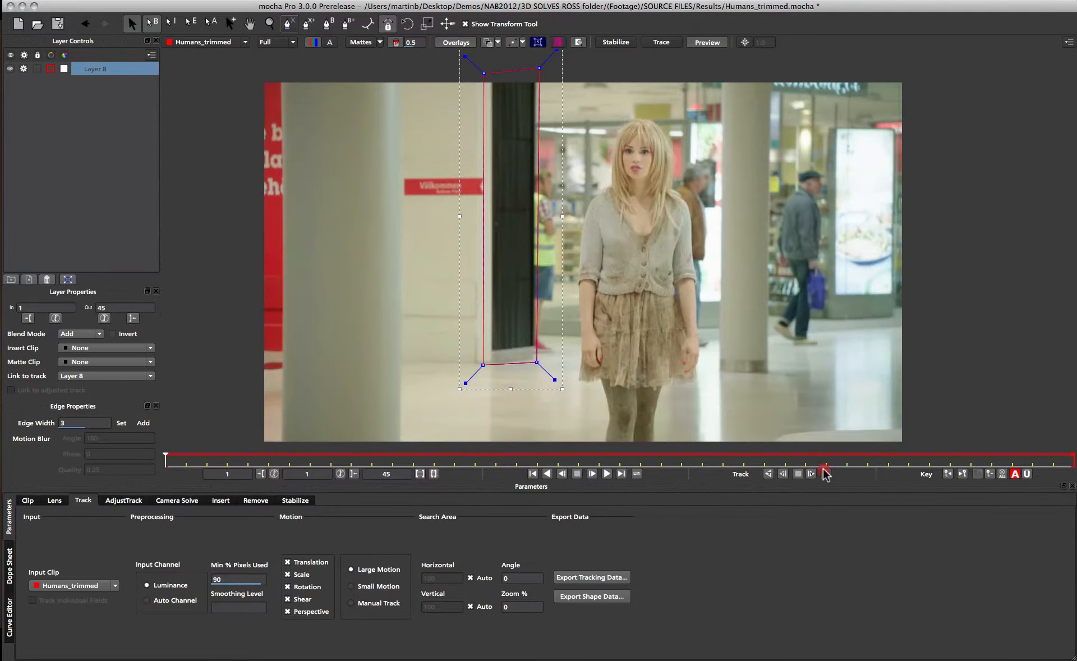
left_click(825, 474)
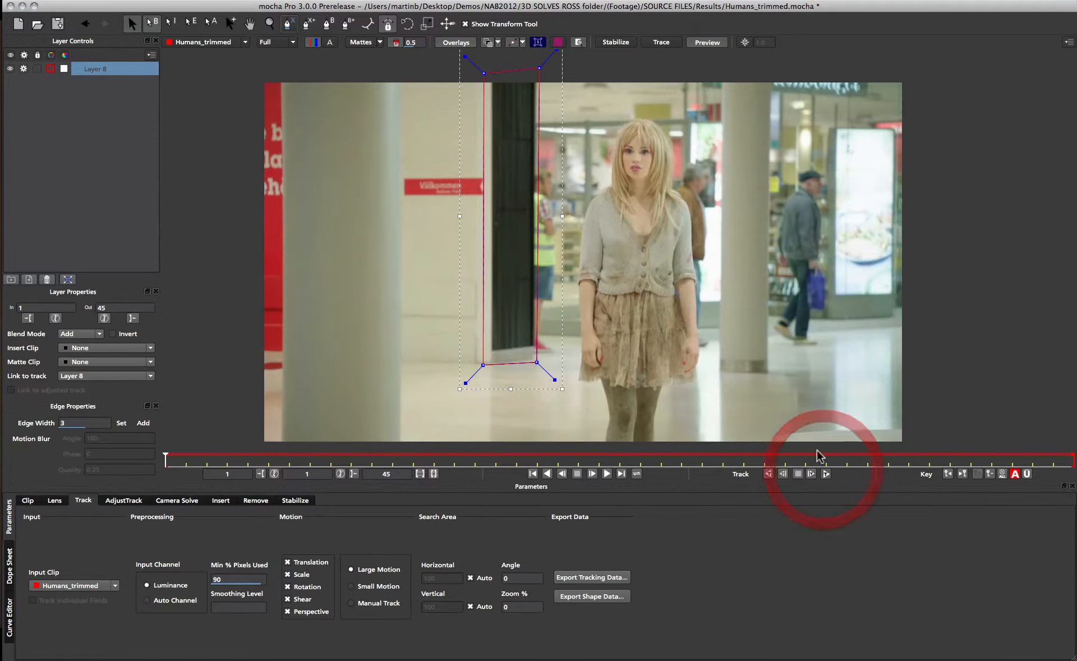
Show the planar surface grid and return to the first frame.
left_click(558, 42)
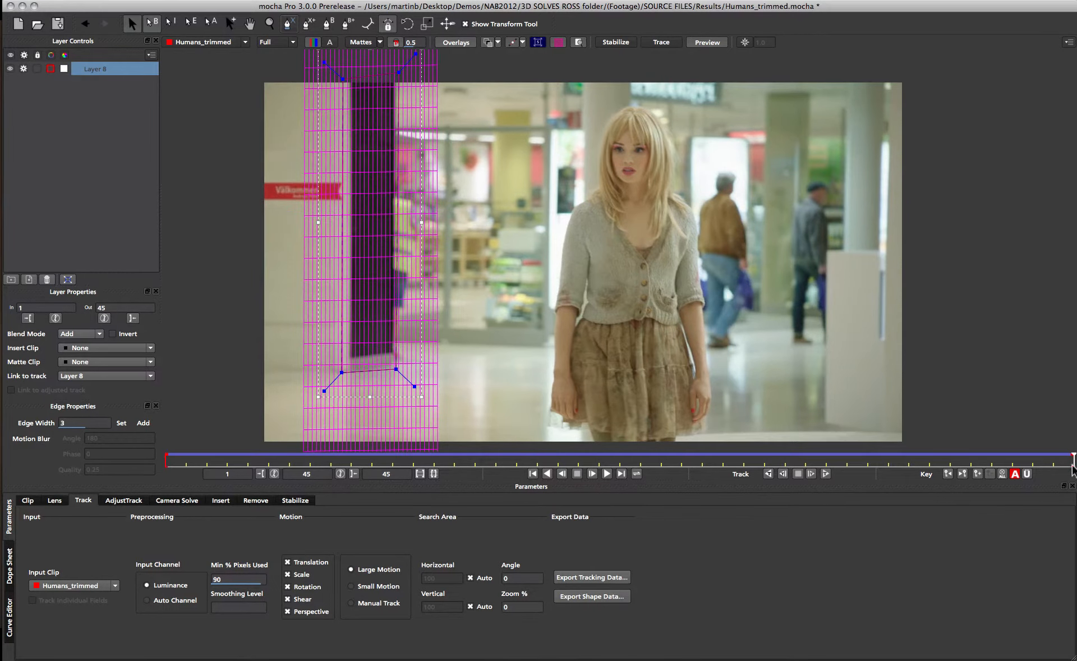
left_click_drag(1071, 460, 79, 466)
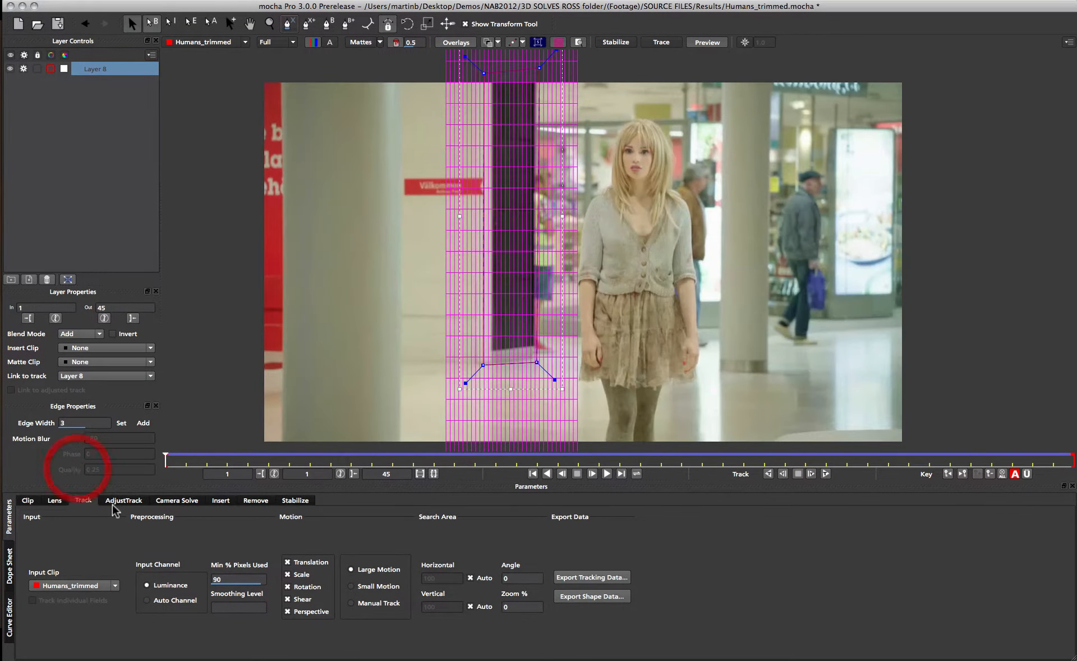
Set the camera solve type to Pan Tilt Zoom and solve the camera.
left_click(175, 501)
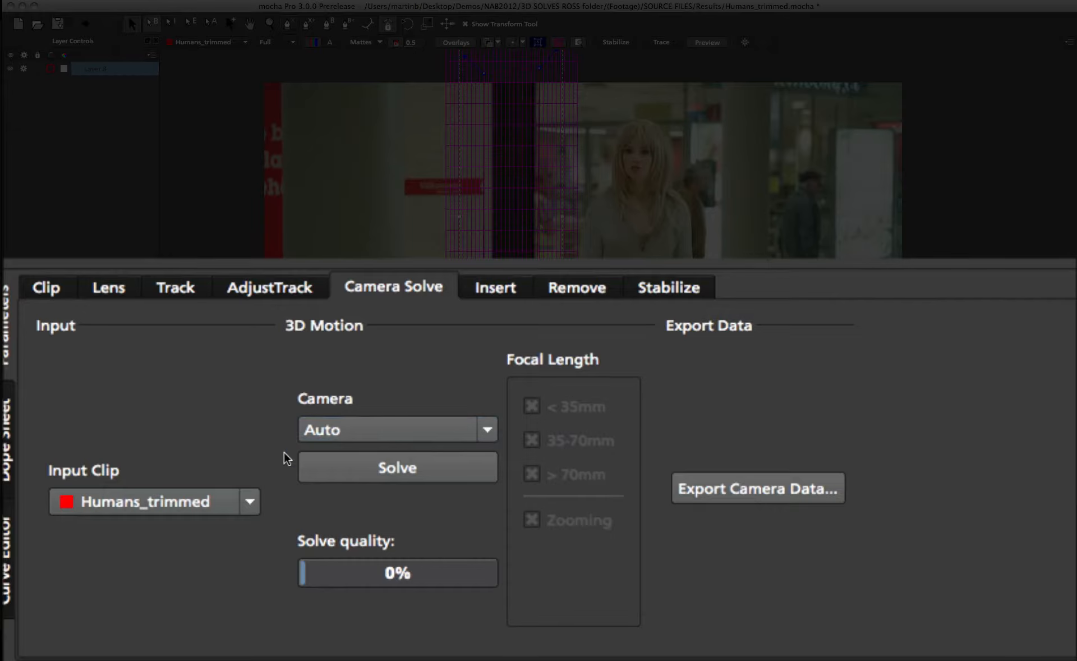
left_click(486, 429)
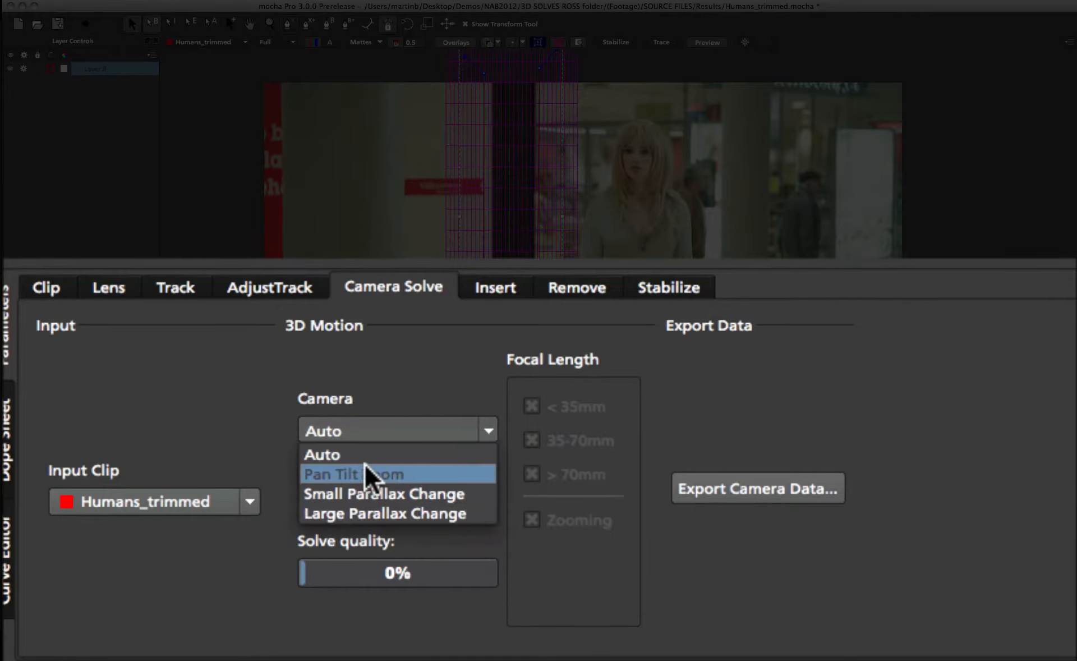
left_click(440, 471)
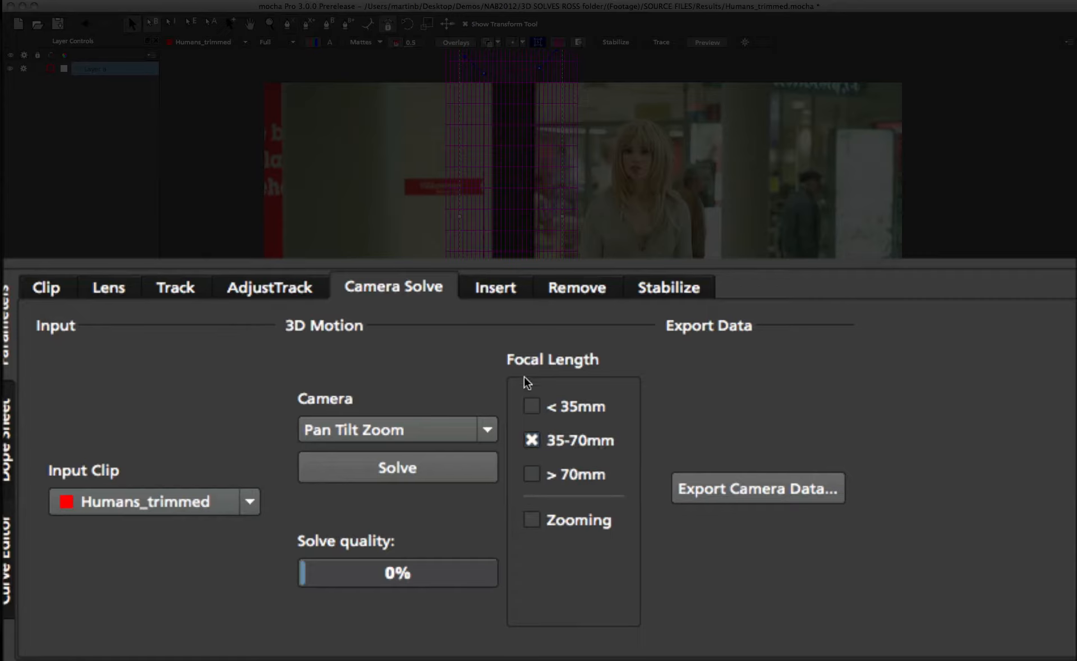
left_click(436, 472)
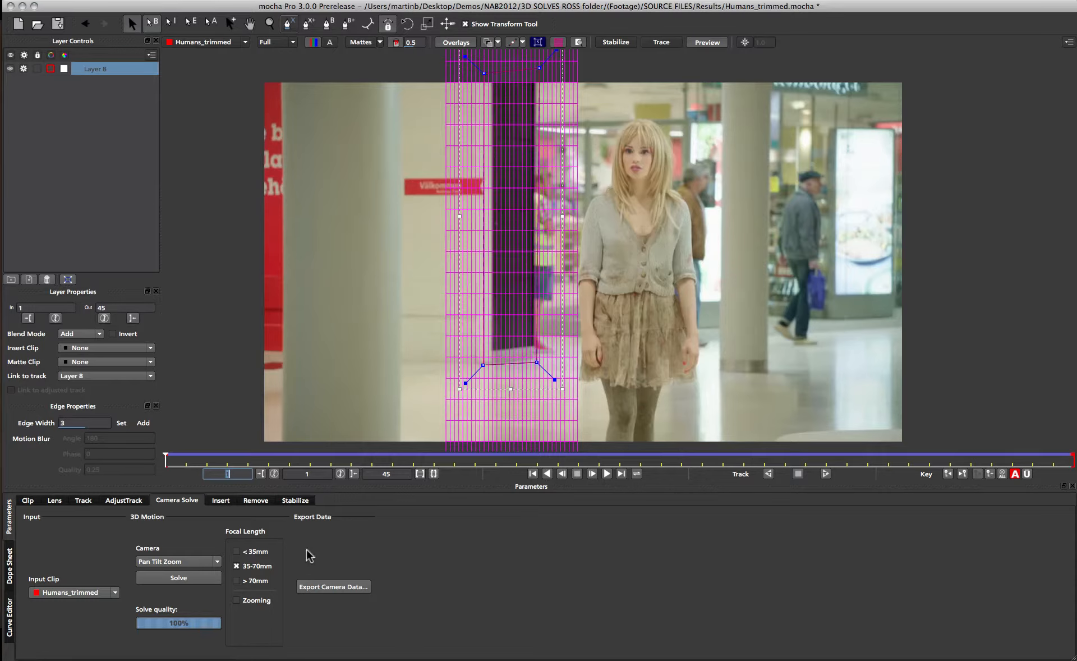
Export the camera solve as After Effects 3D Motion Data (*.txt) to the clipboard.
left_click(335, 587)
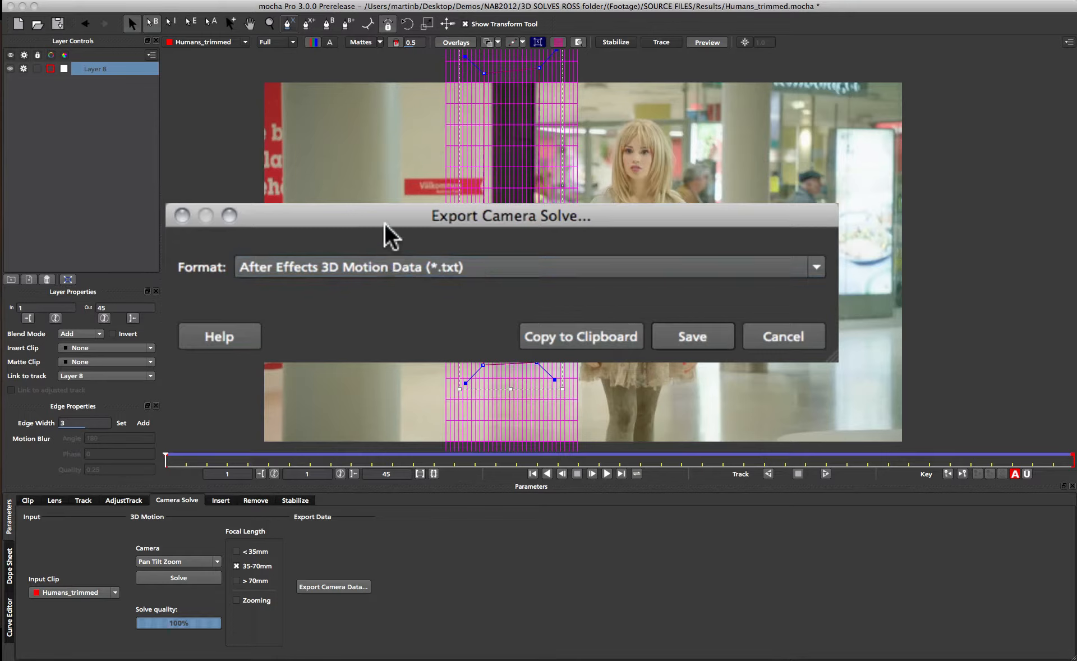
left_click_drag(385, 222, 366, 172)
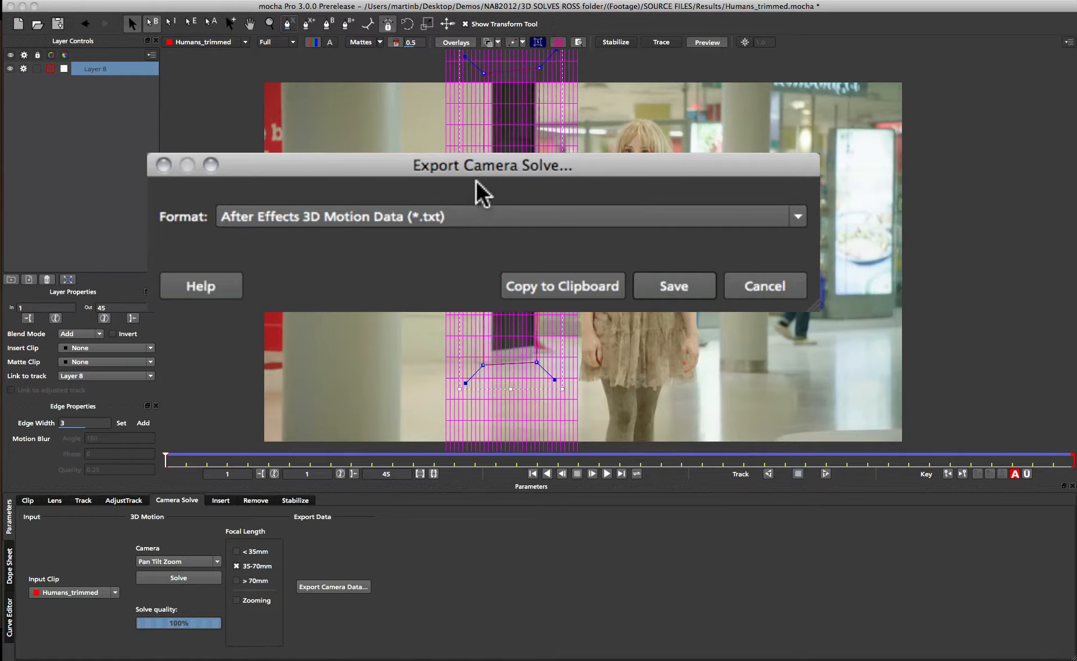
left_click_drag(476, 165, 496, 196)
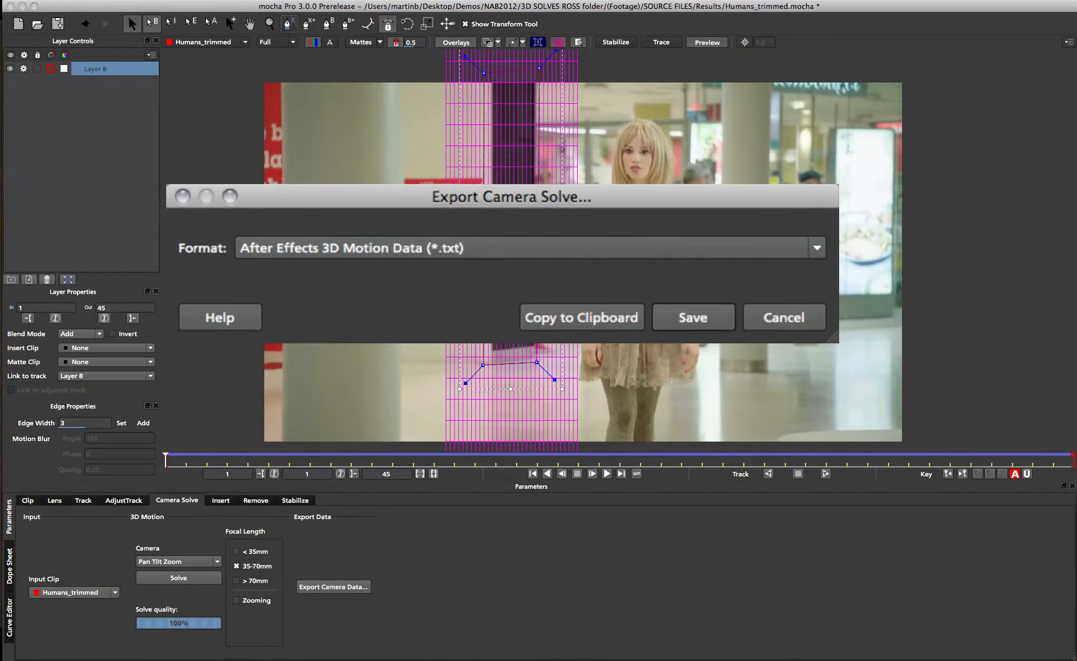
left_click_drag(533, 194, 521, 159)
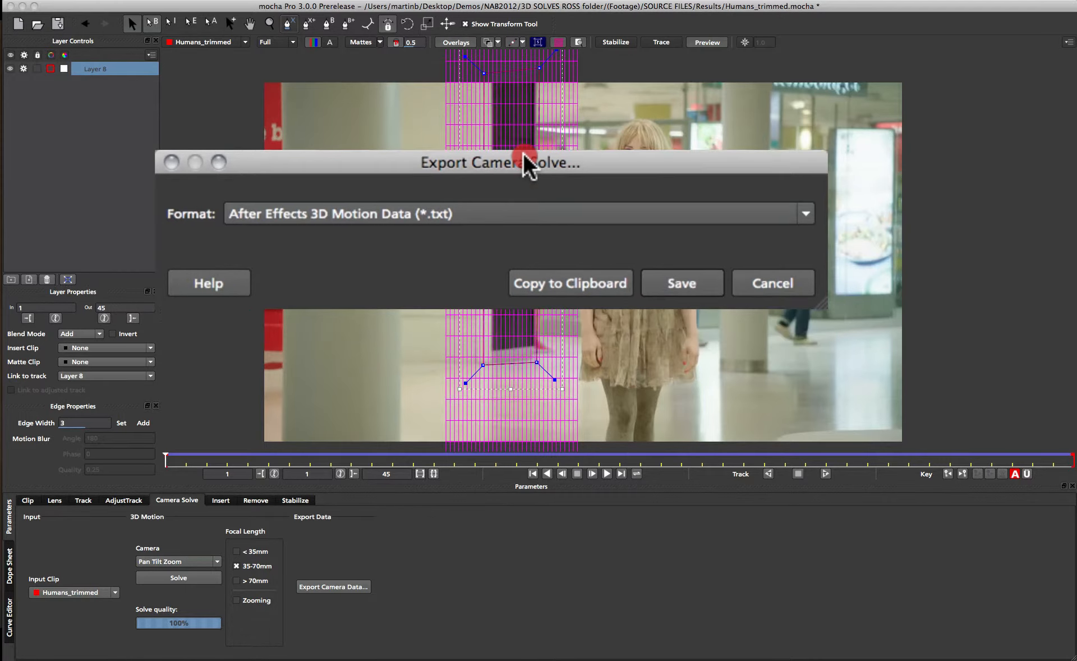
left_click(512, 257)
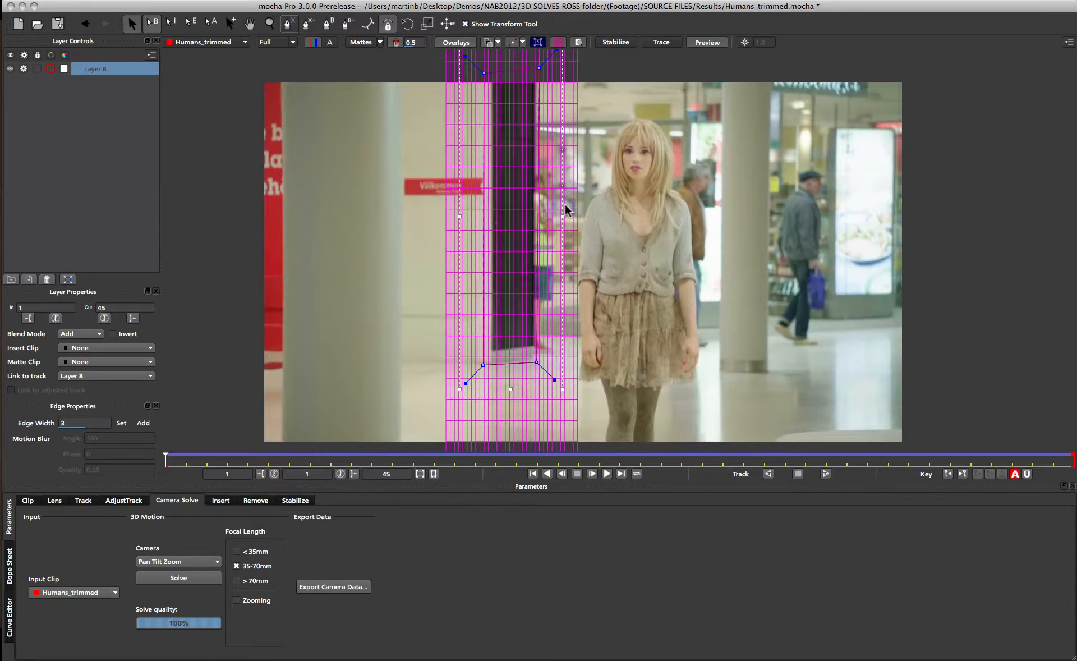
Switch to After Effects and paste the mocha camera into the Humans_trimmed composition.
key("super+Tab")
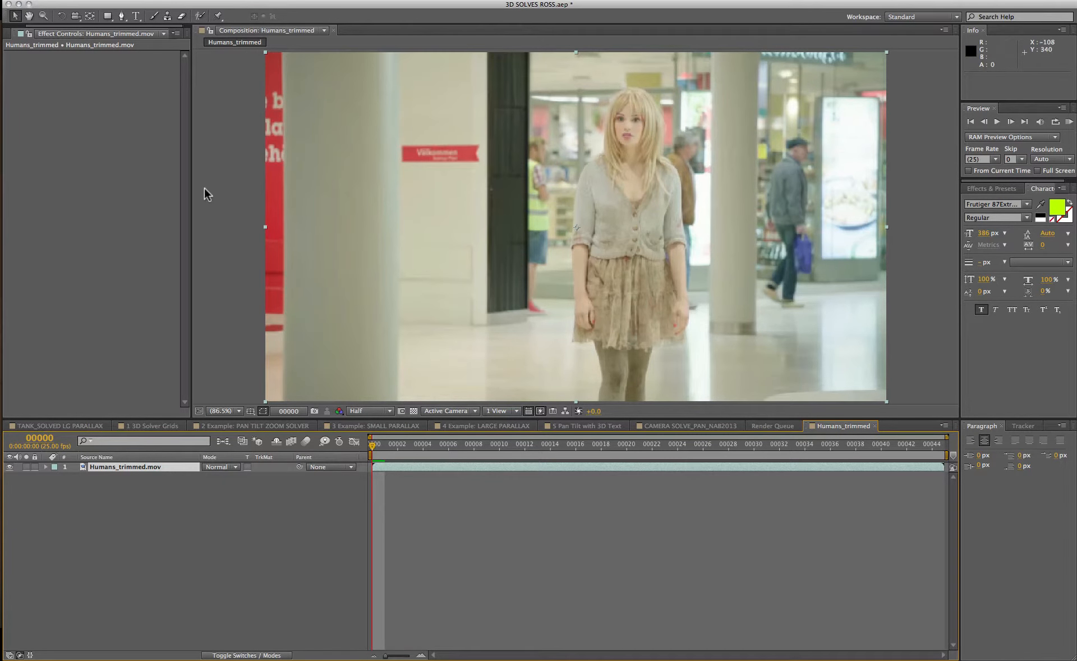
left_click(125, 2)
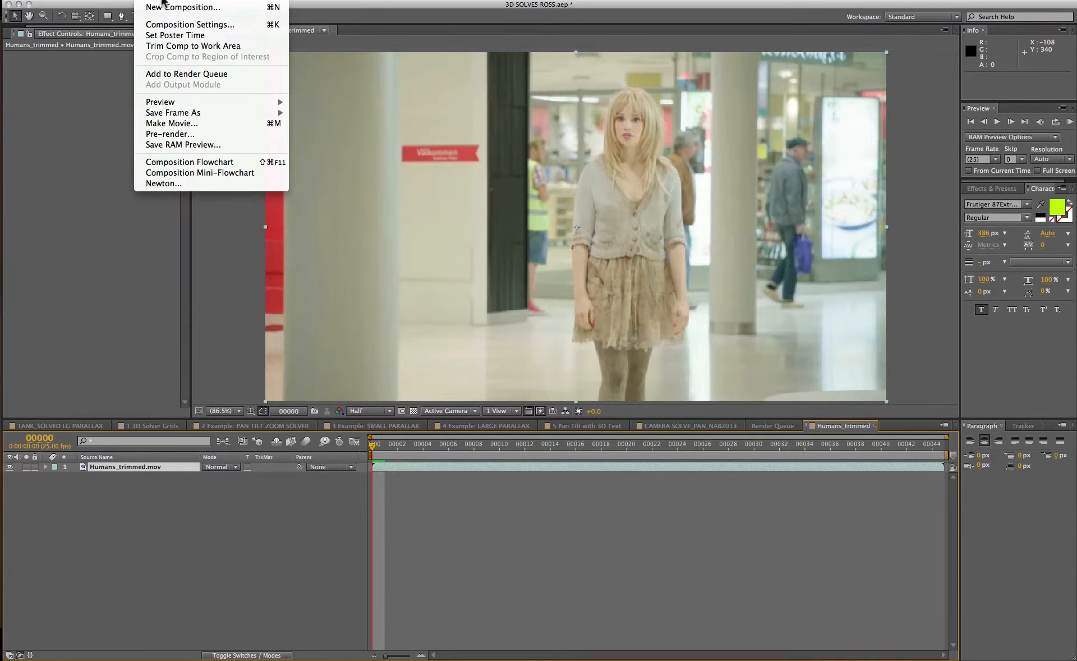
mouse_move(151, 253)
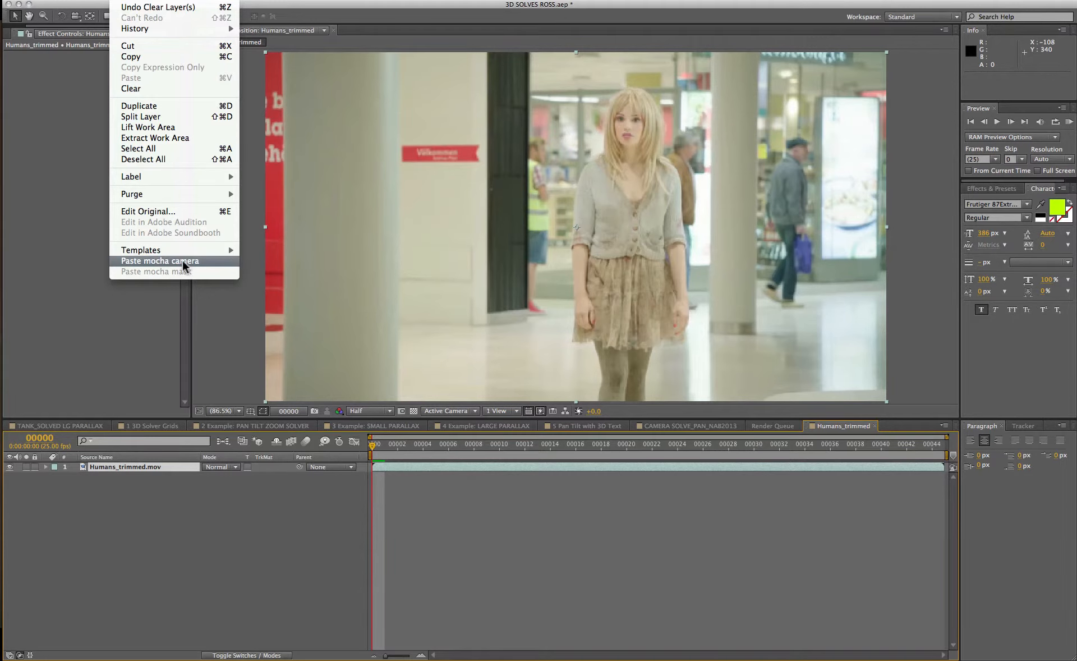
left_click(126, 260)
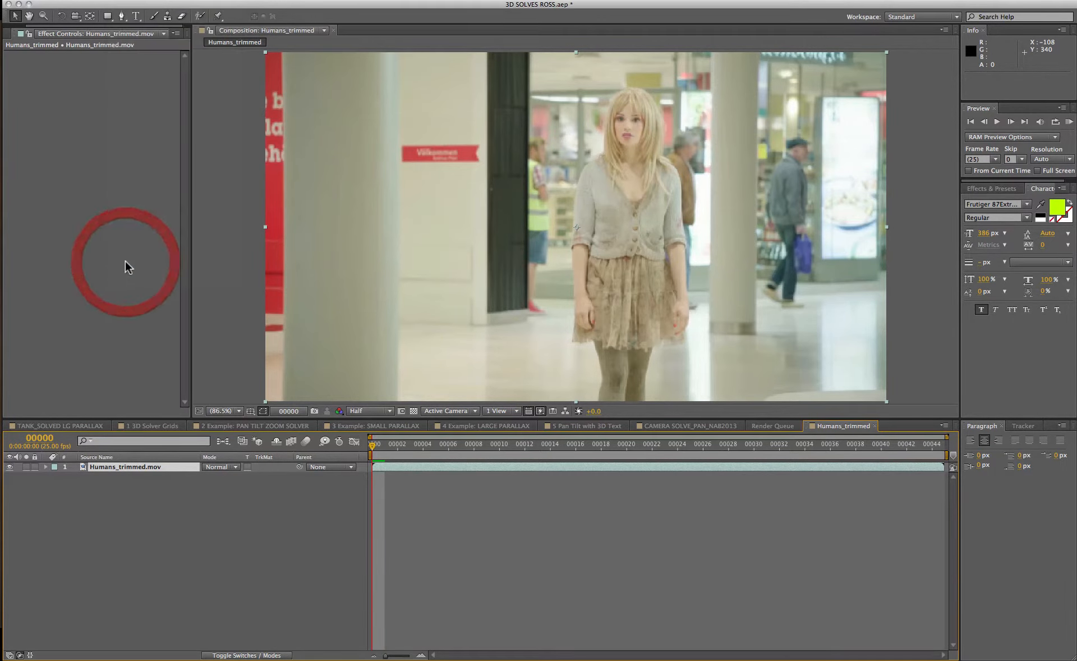
Switch back to mocha and turn off the planar surface grid overlay on the tracked layer.
left_click(125, 513)
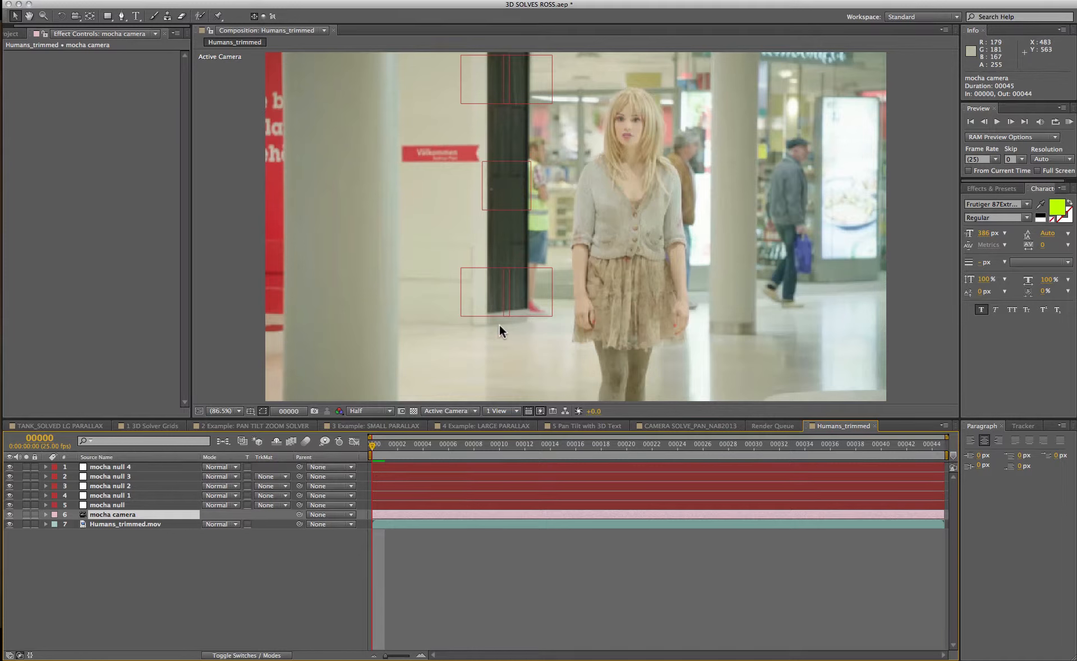
key("super+Tab")
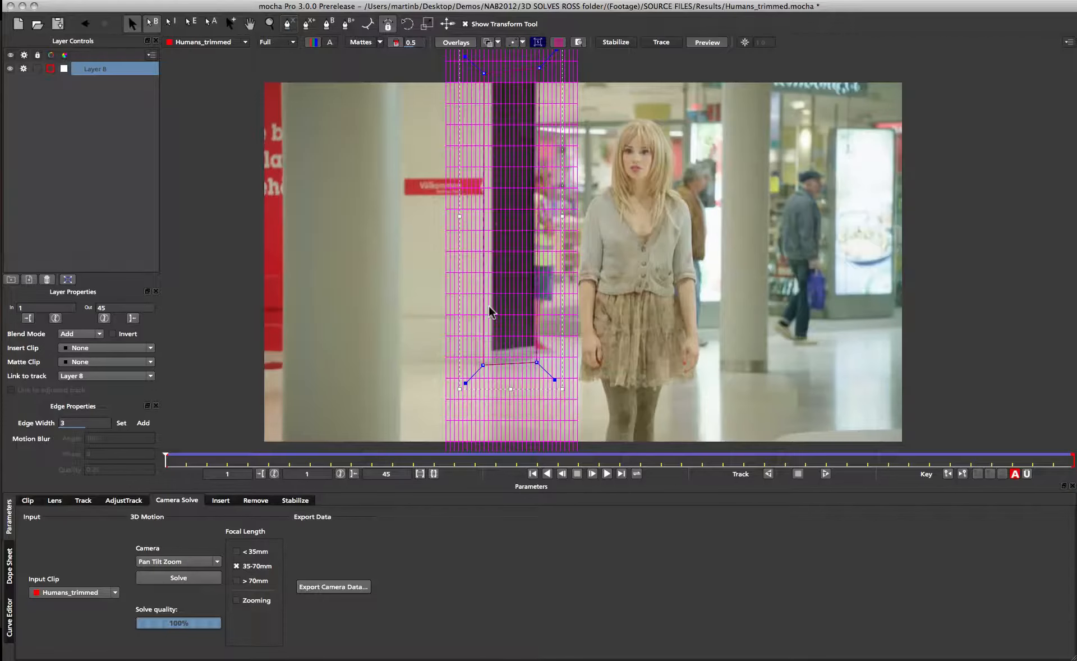
left_click(554, 45)
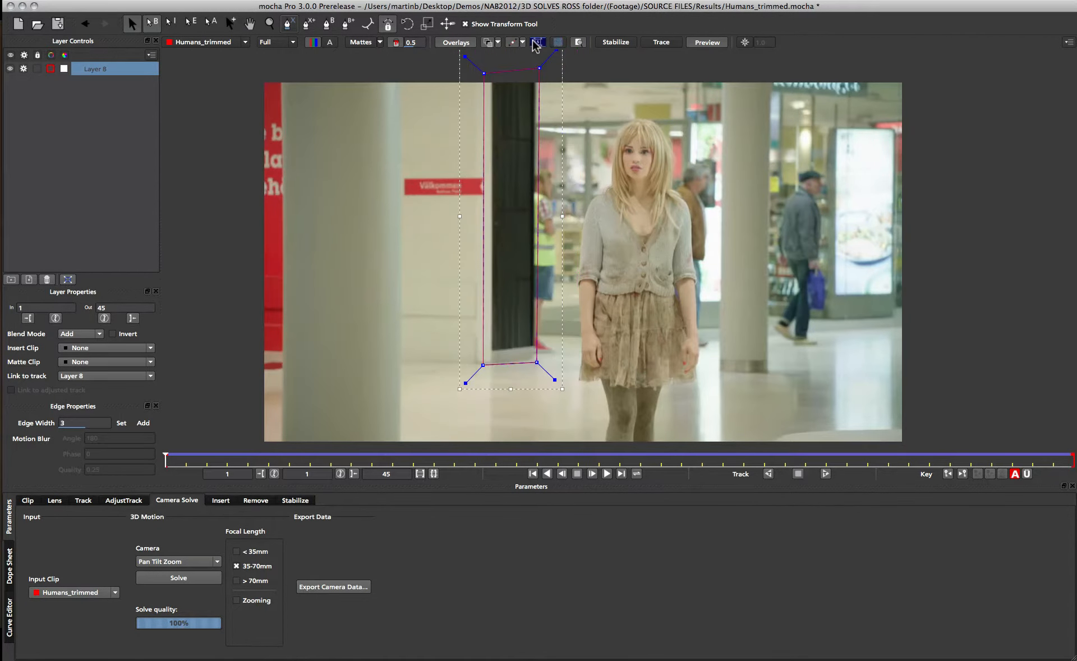
left_click(541, 45)
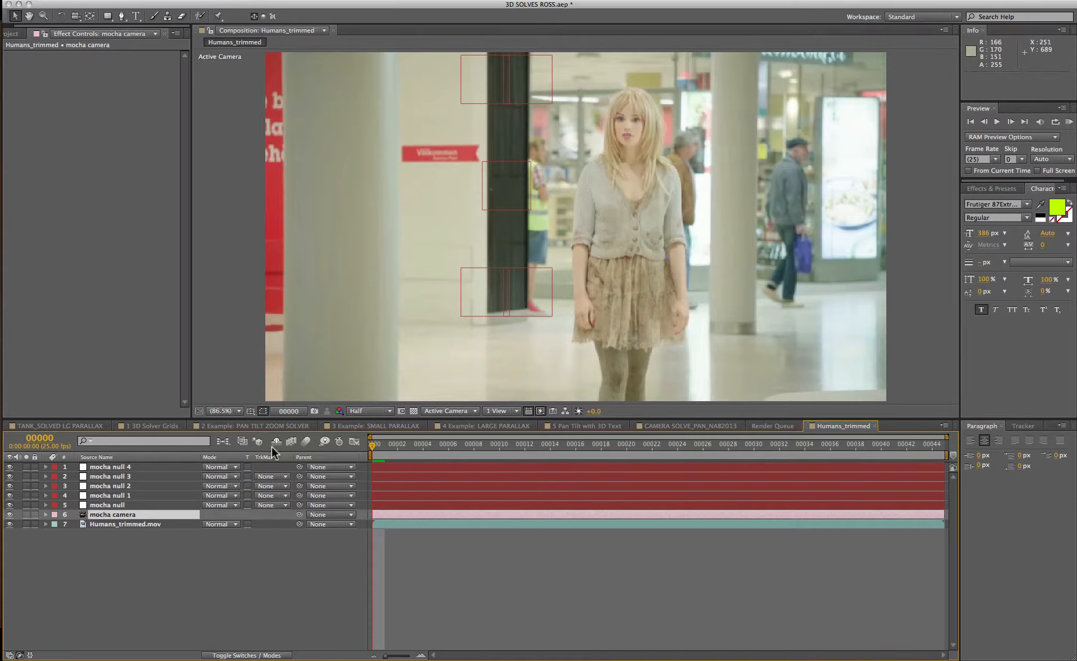
Select each pasted mocha null layer in turn to inspect where it sits on the tracked surface.
left_click(104, 504)
left_click(109, 486)
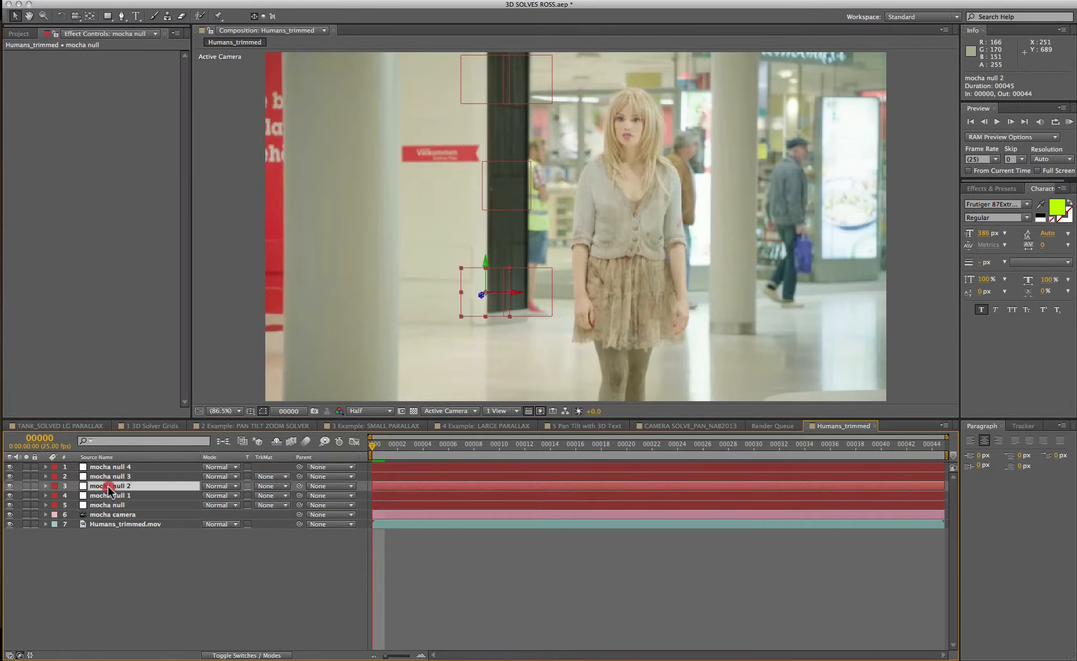
left_click(109, 467)
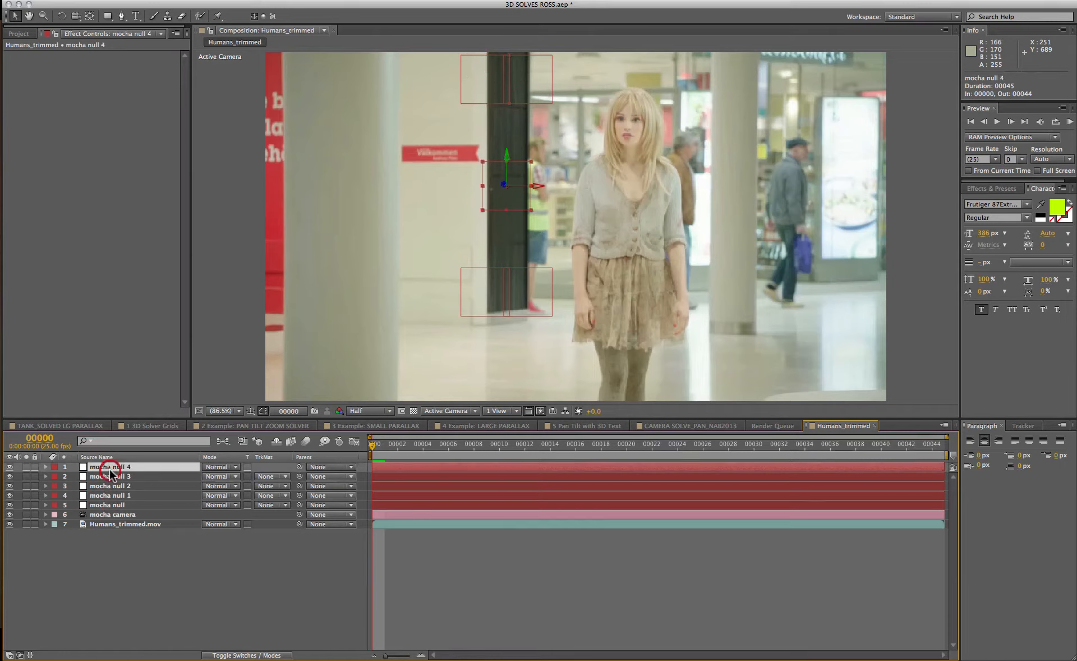
left_click(108, 477)
left_click(108, 496)
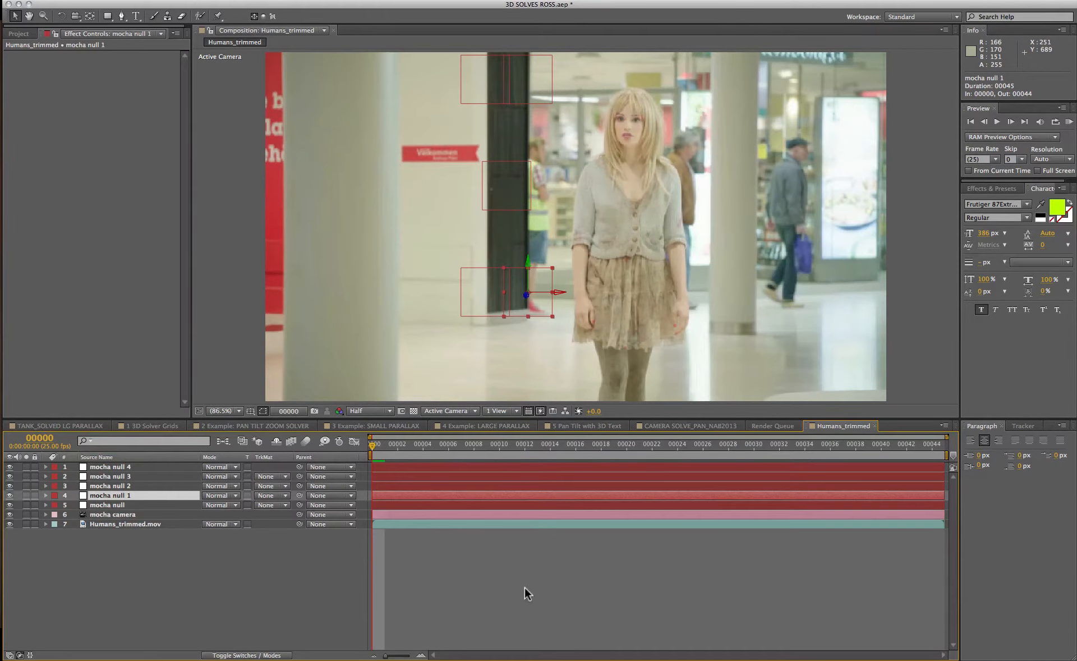
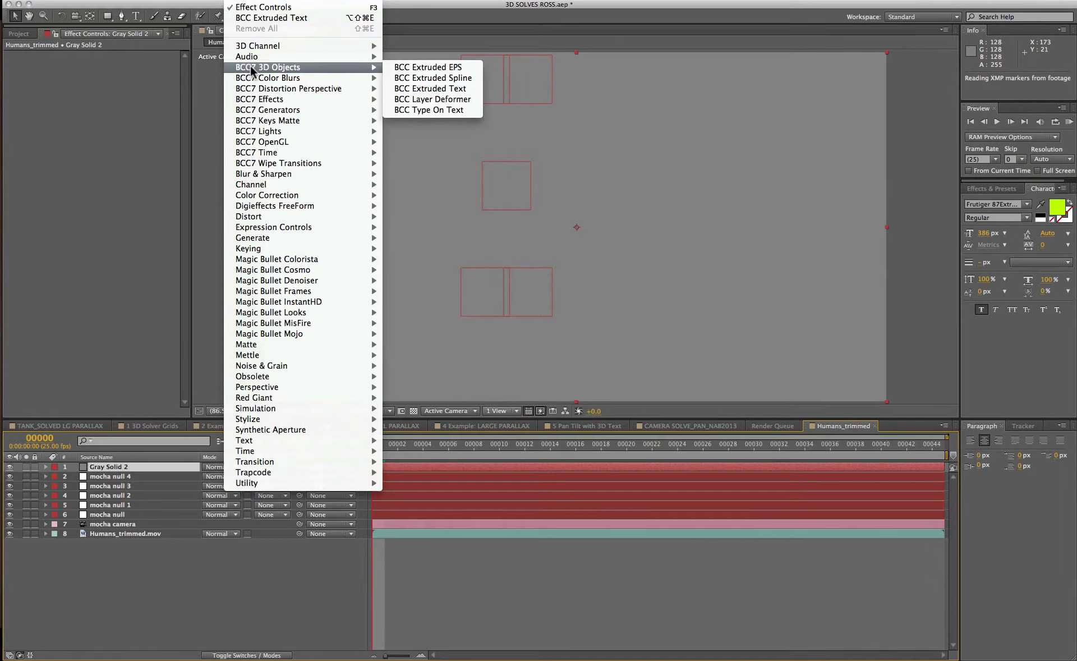
Apply BCC Extruded Text to the gray solid with the text mocha.
left_click(423, 88)
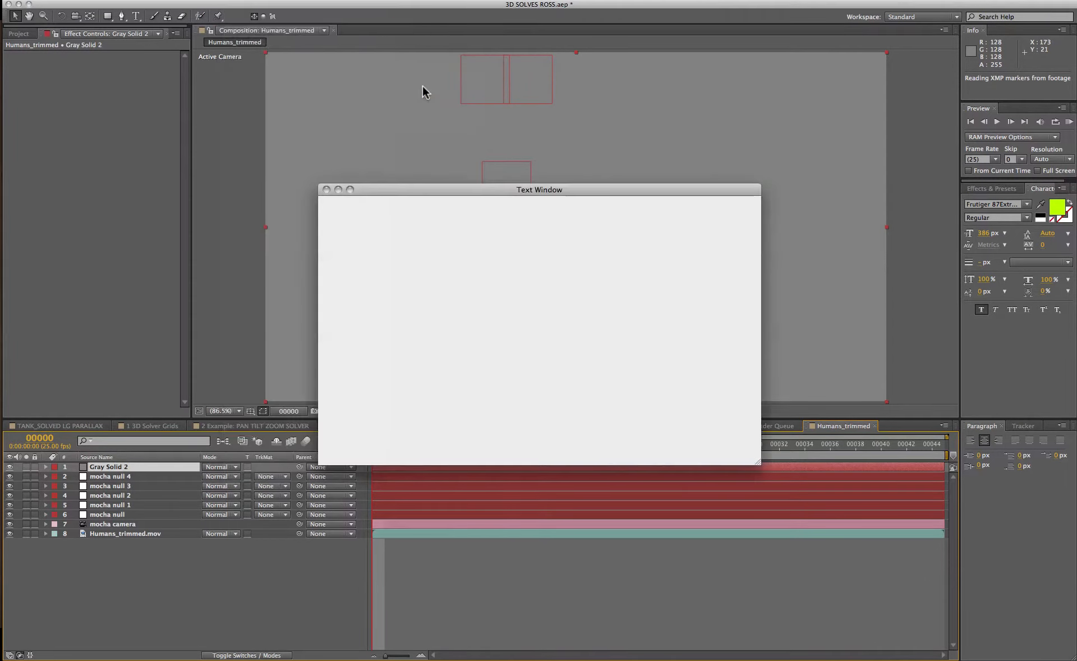
type("mocha")
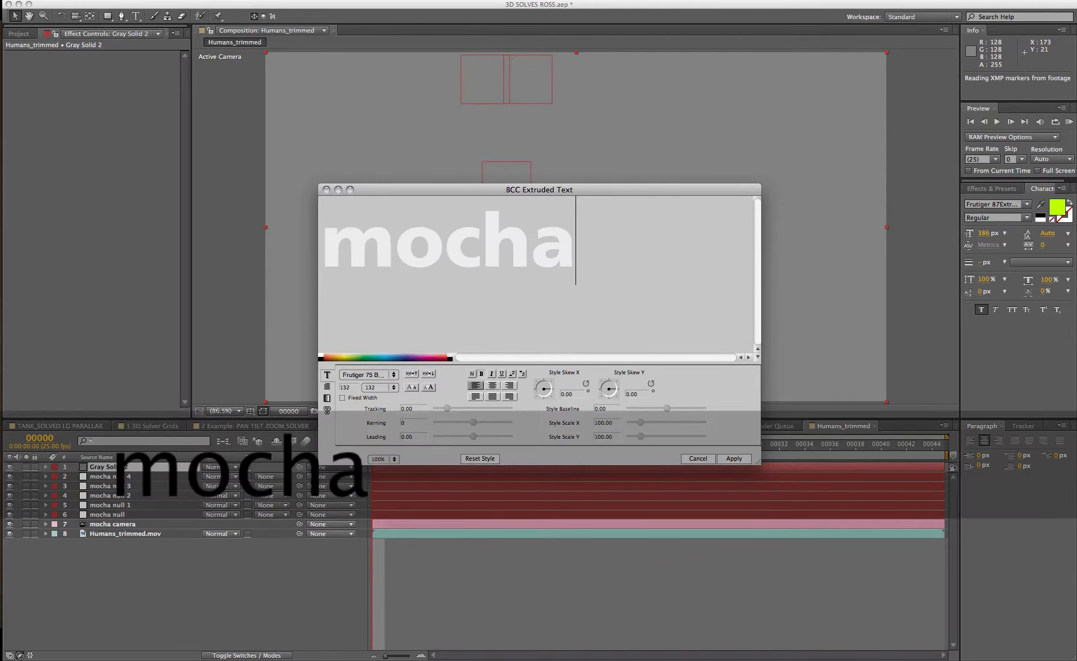
key("Return")
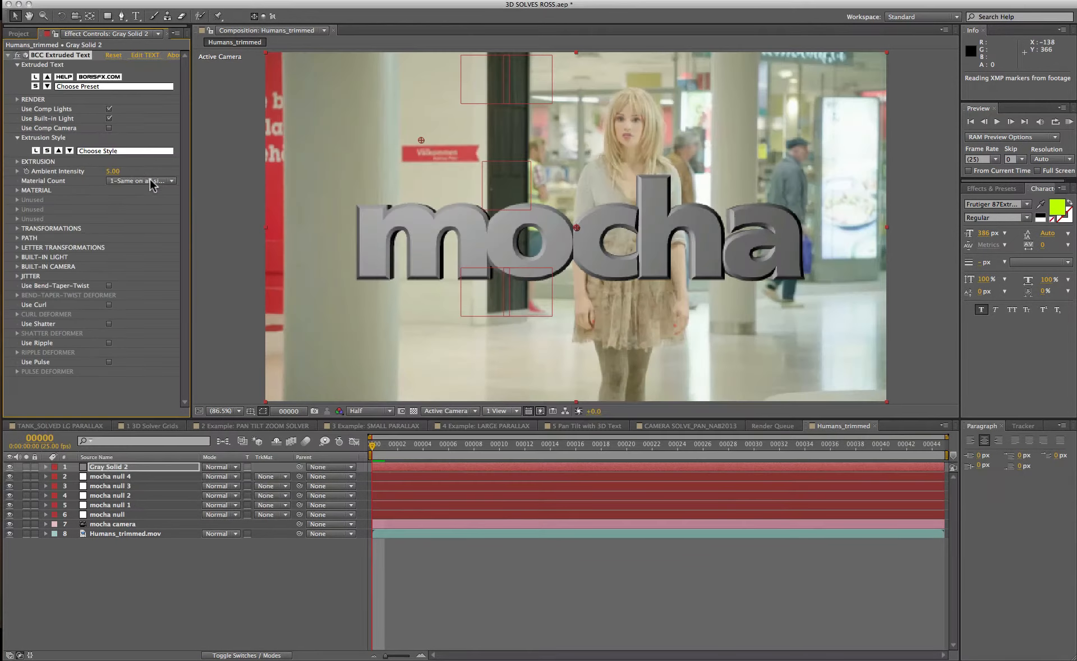
Set the extruded text's Extrusion Depth to 10 and its Bevel Amount to 0.
left_click(15, 161)
left_click(110, 172)
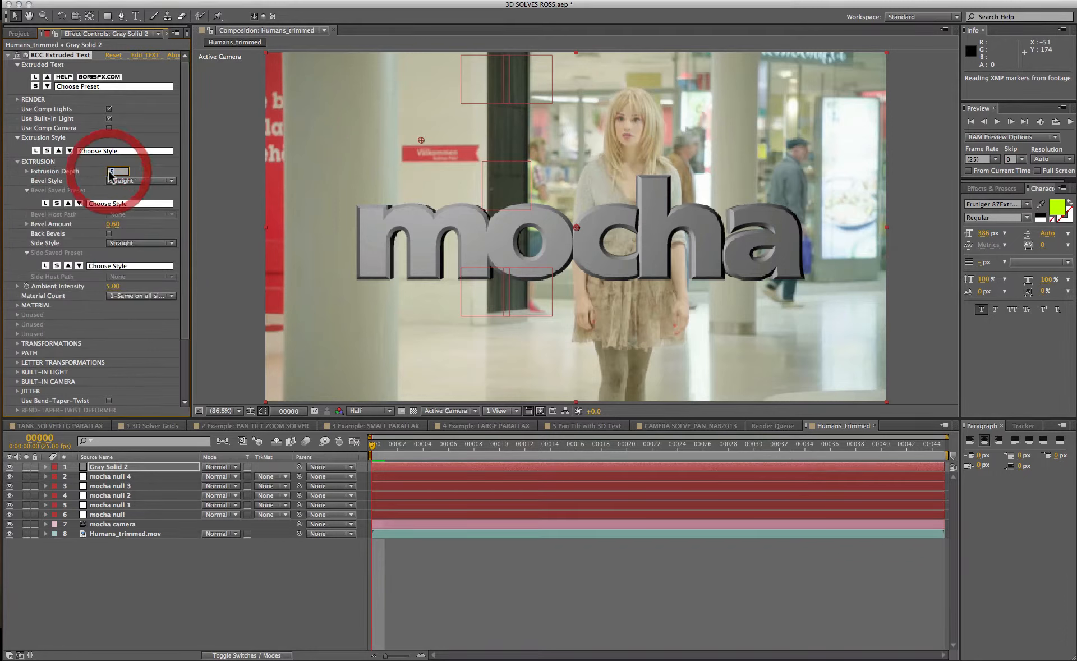
type("10")
key("Return")
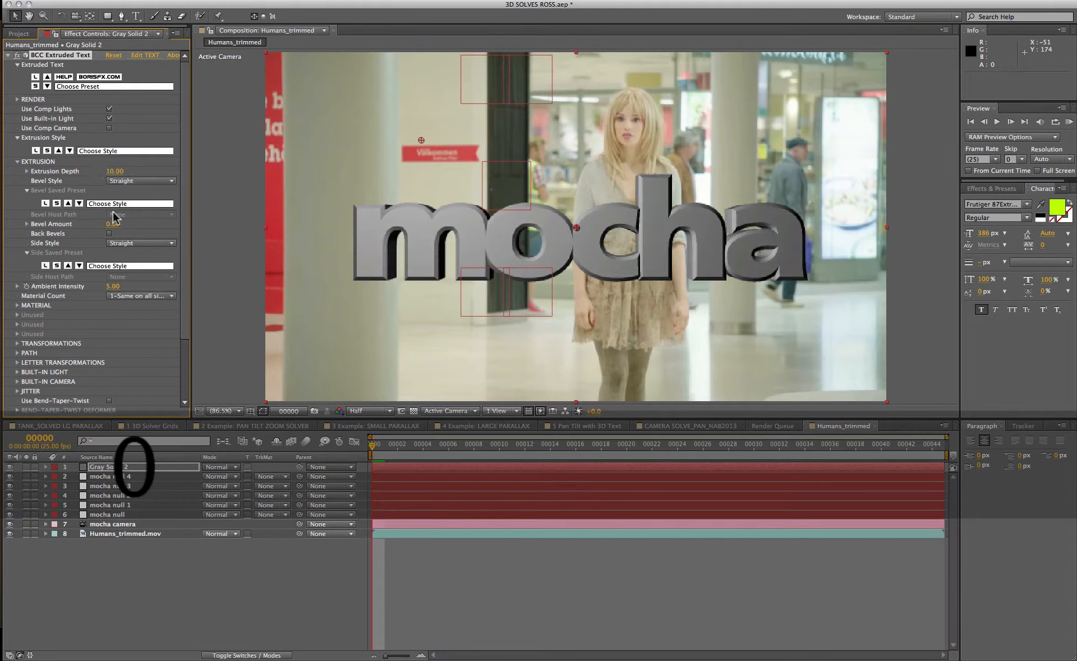
left_click(109, 223)
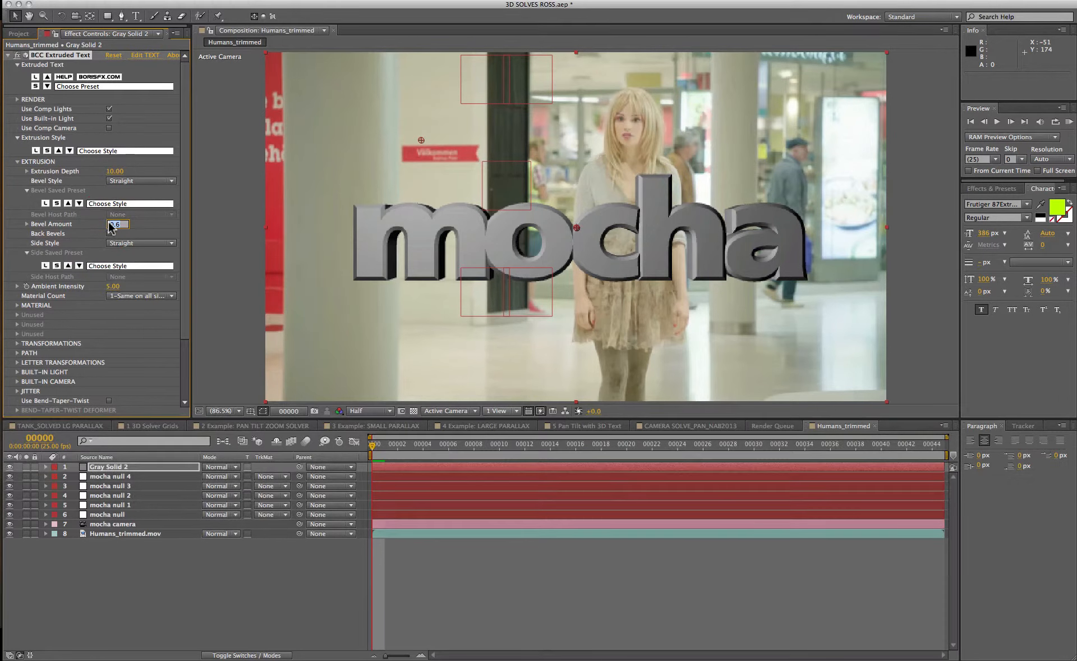
type("0")
key("Return")
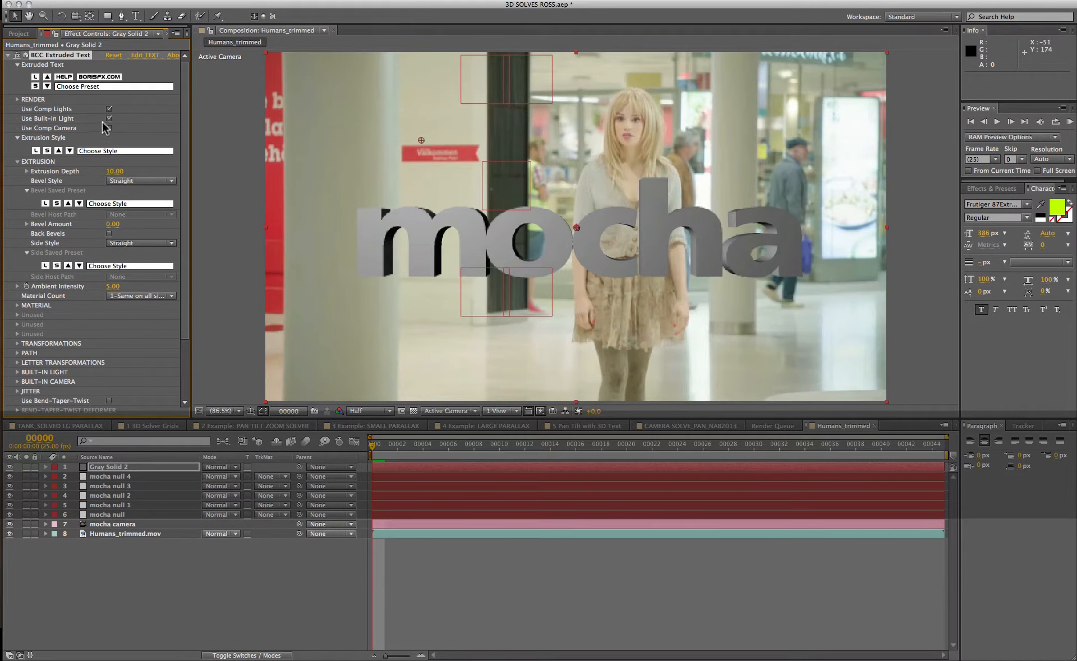
Enable Use Comp Camera for the extruded text and play back the composition to check it.
left_click(109, 128)
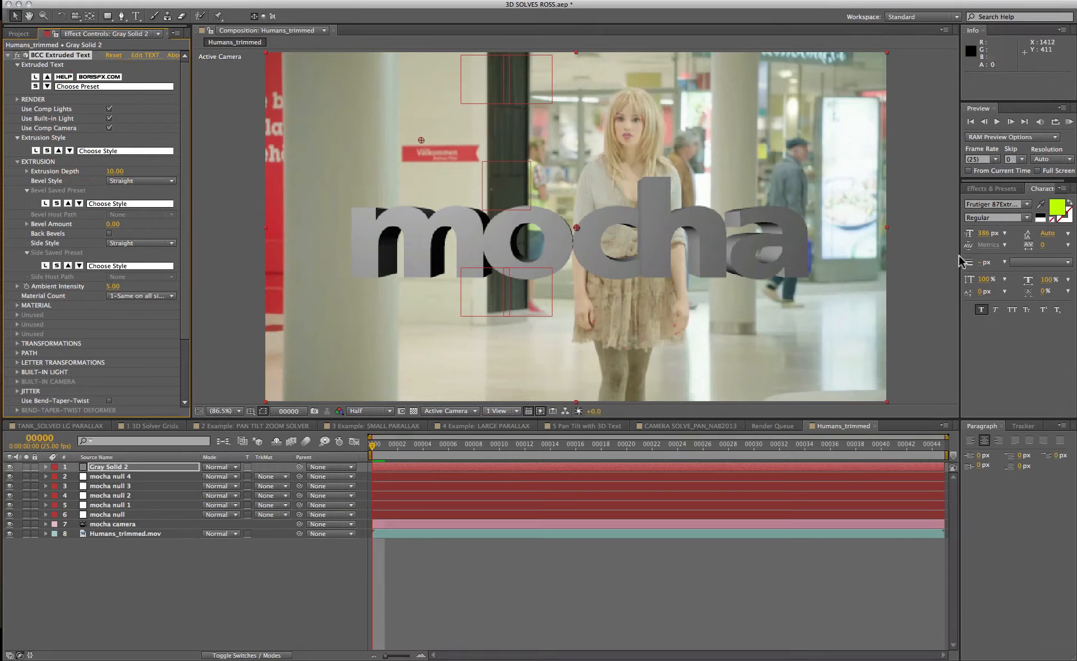
left_click(995, 122)
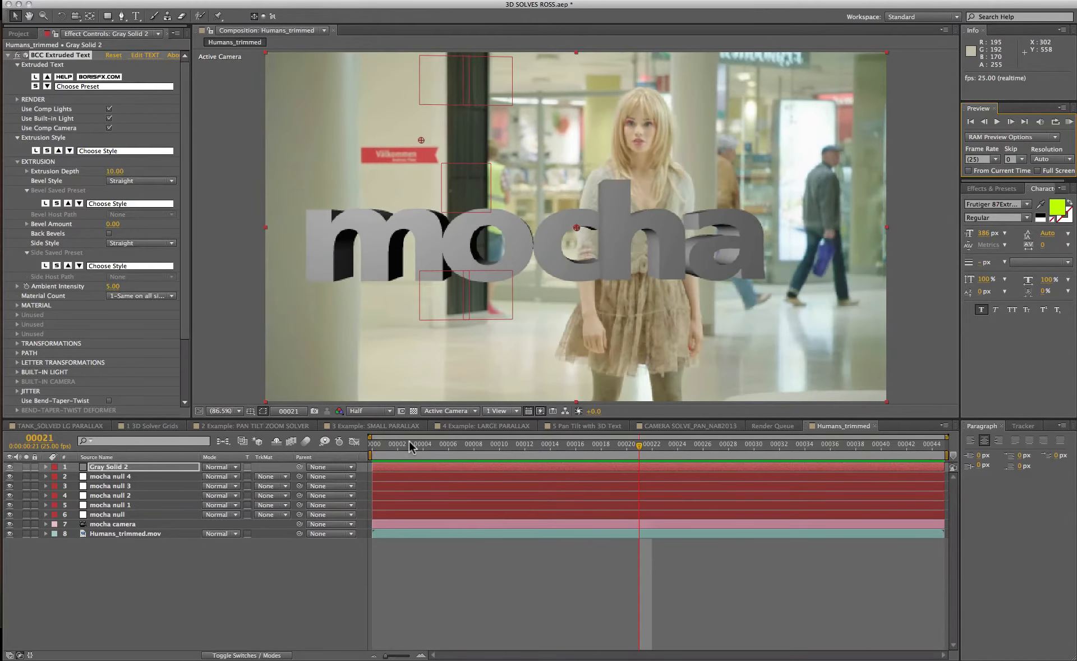
left_click_drag(408, 442, 323, 436)
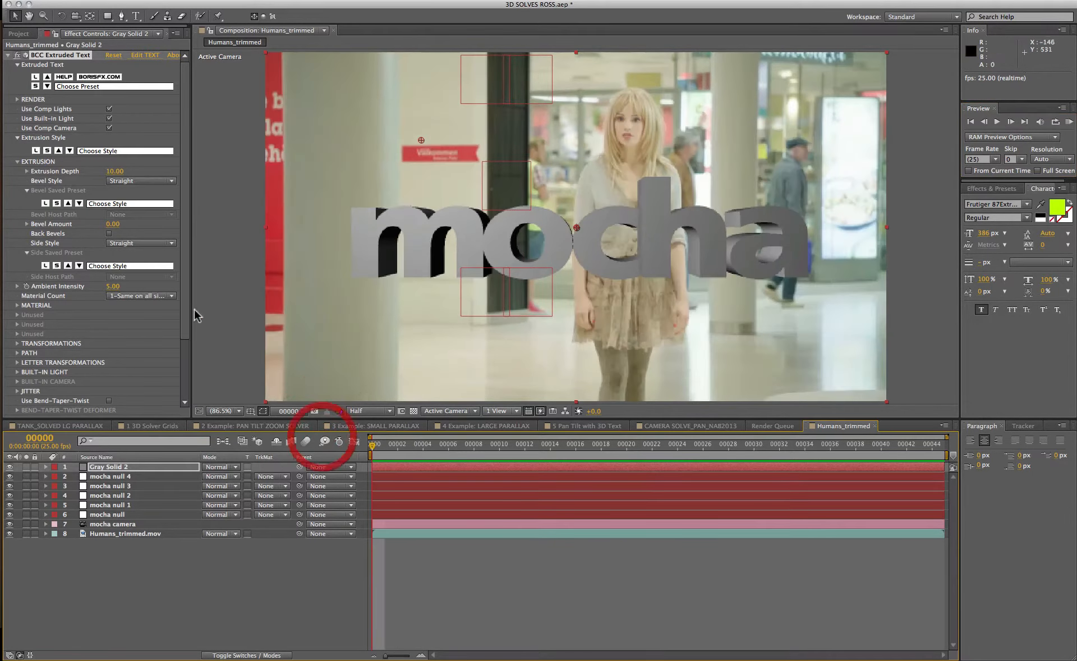
Create a new Point light in the composition.
left_click(505, 411)
left_click(532, 435)
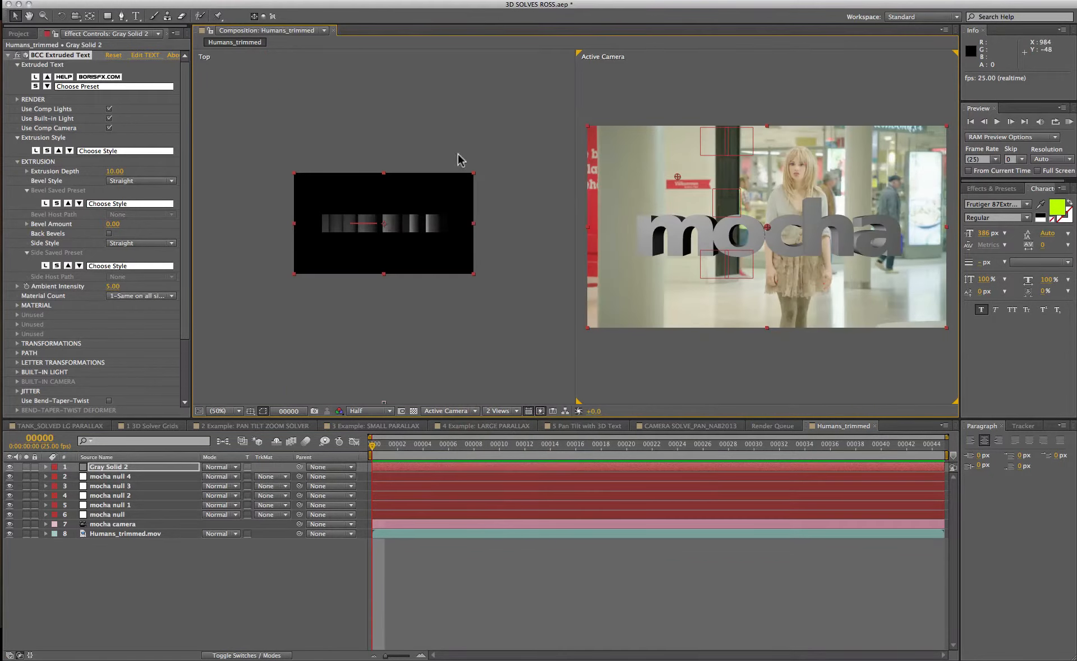
left_click(212, 0)
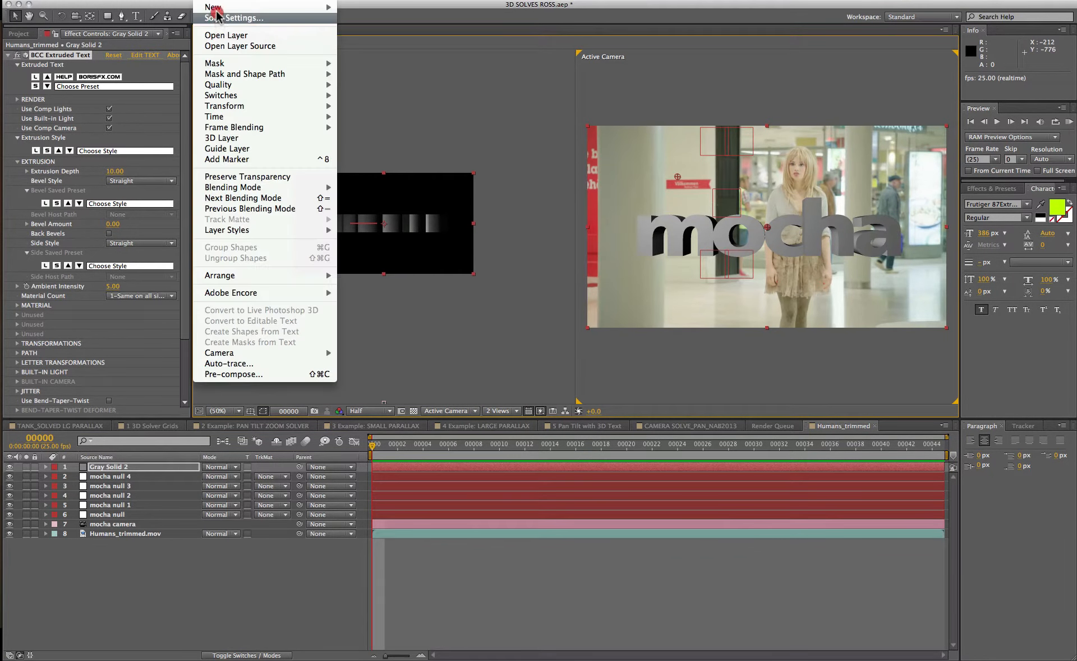
mouse_move(212, 6)
left_click(370, 29)
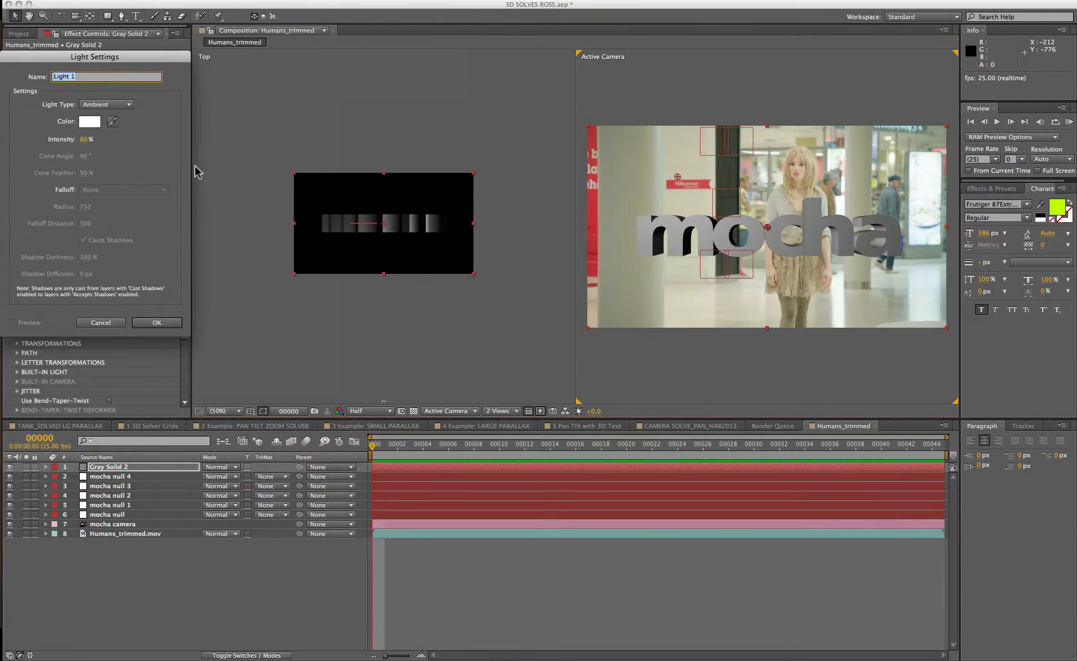
left_click(98, 104)
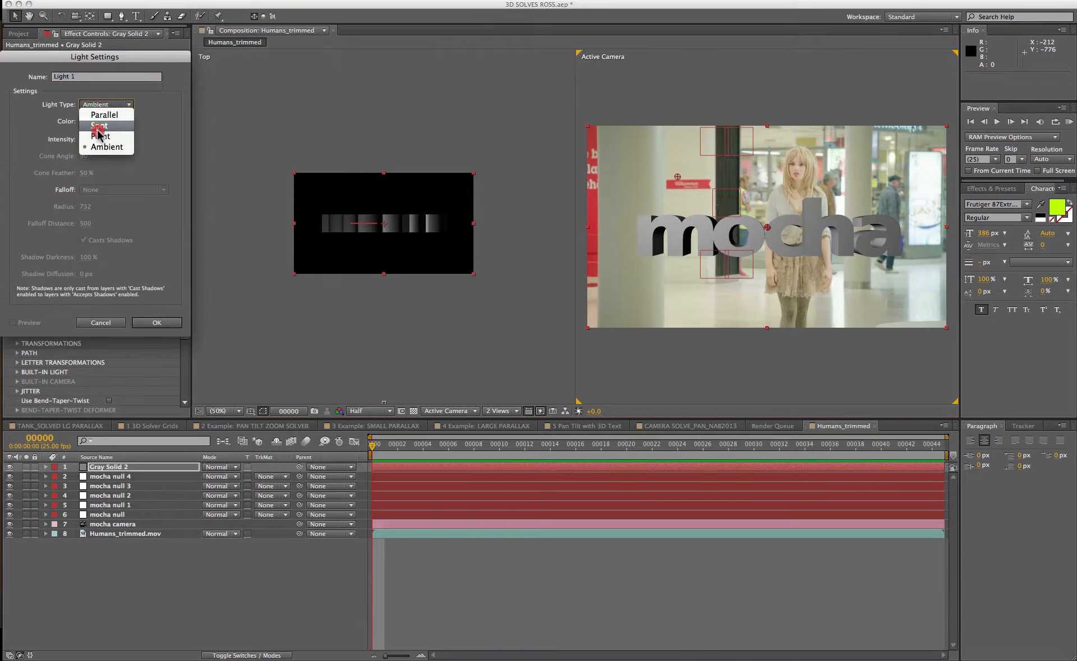
left_click(99, 136)
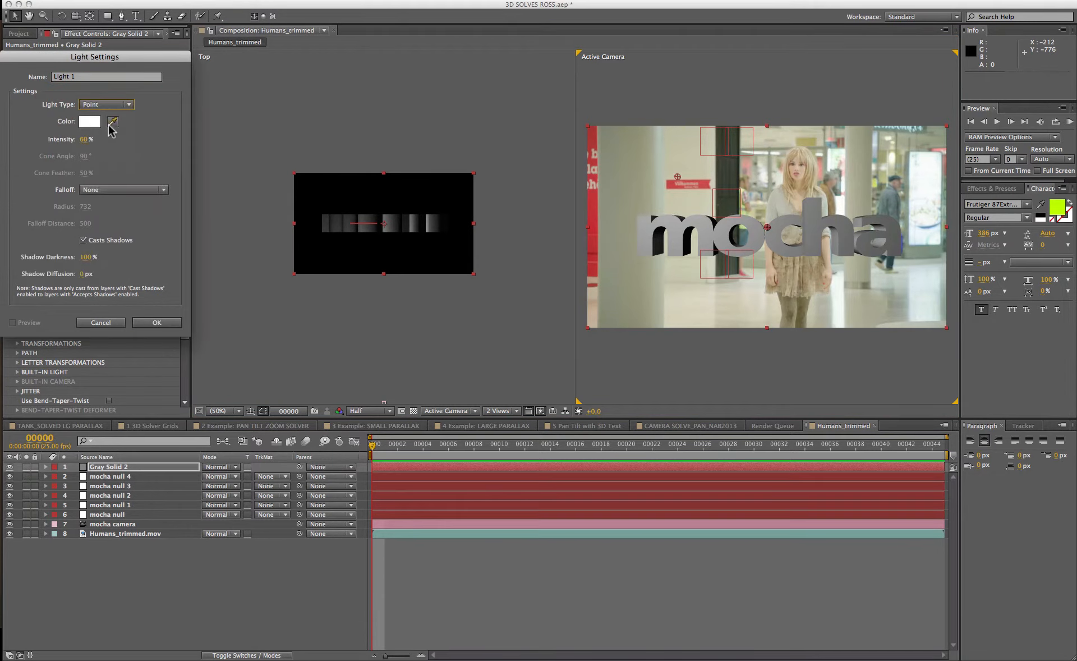
Sample the light's colour from the footage and set its intensity to 100%.
left_click(112, 122)
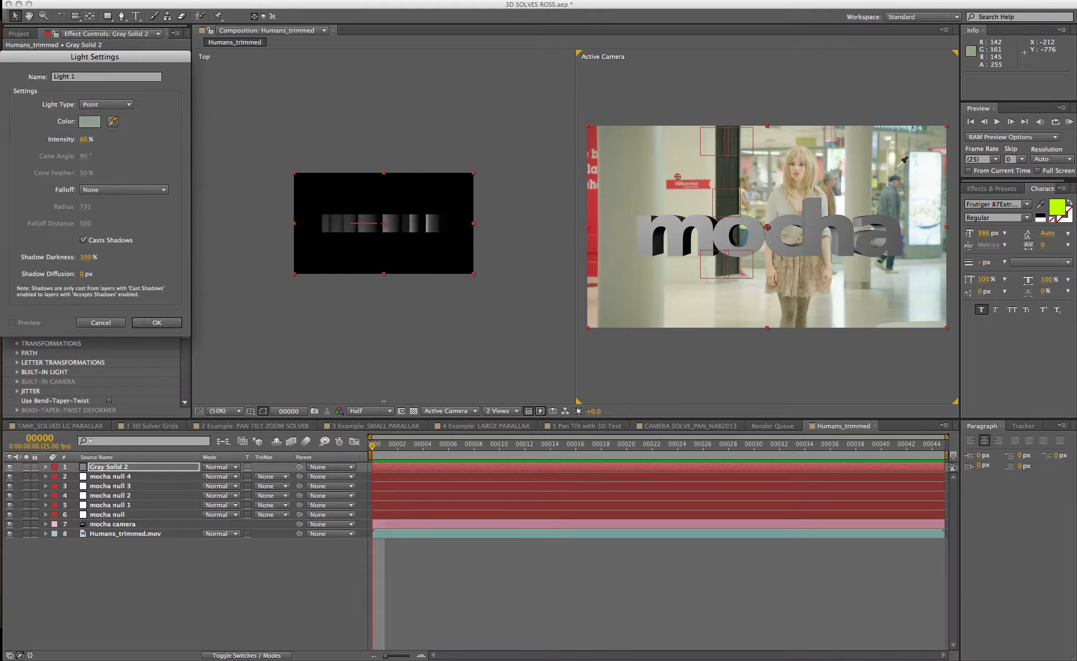
left_click(925, 165)
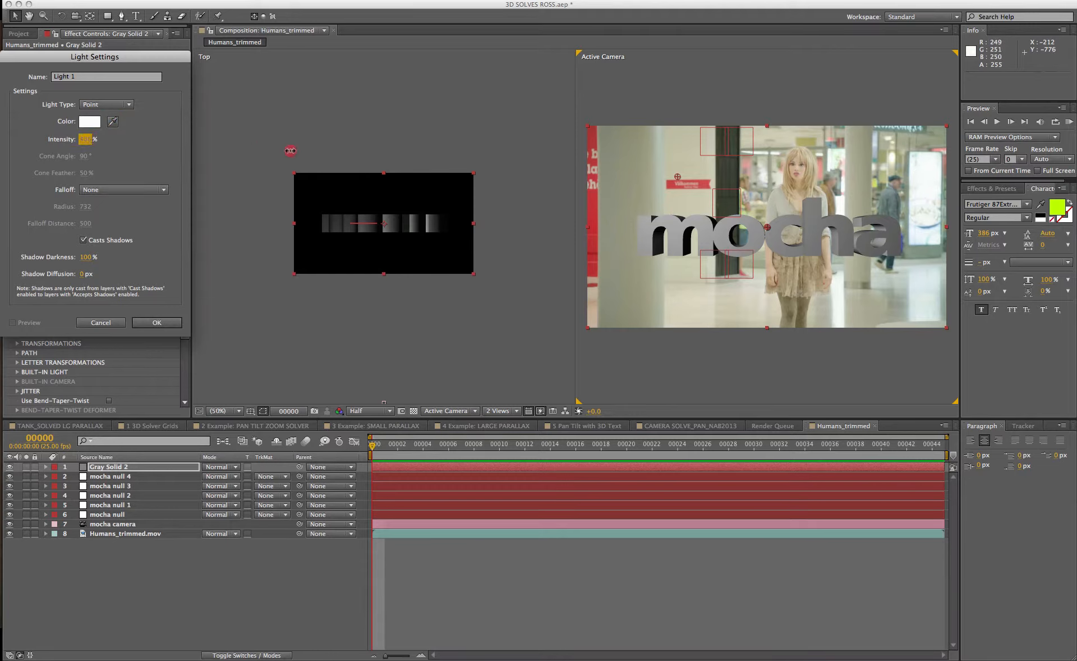
left_click(86, 139)
type("1")
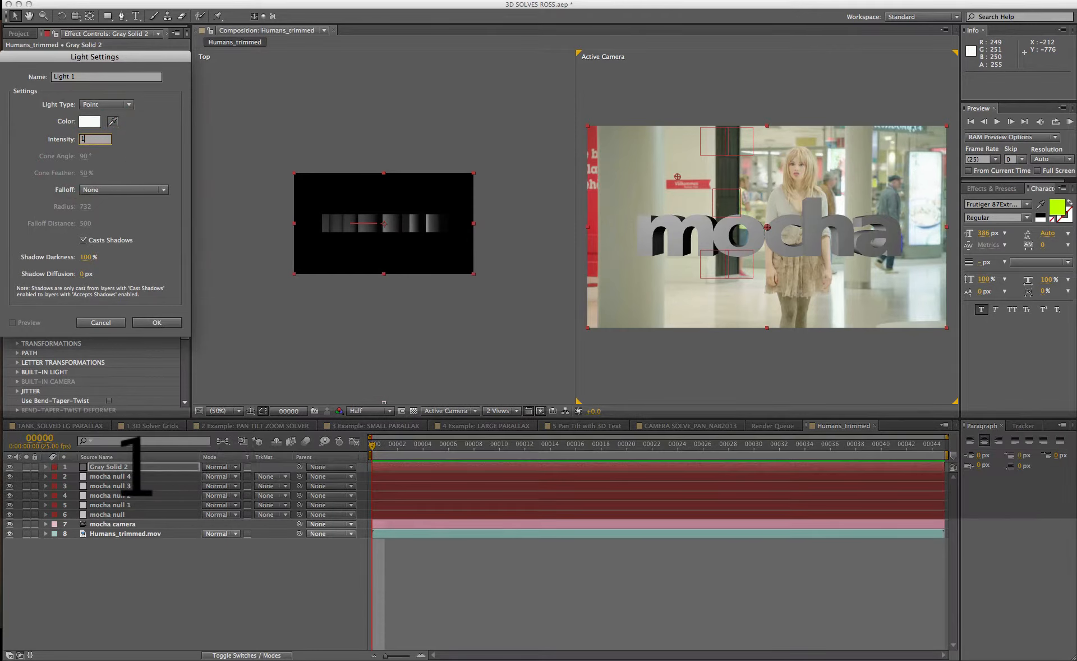
type("00")
key("Return")
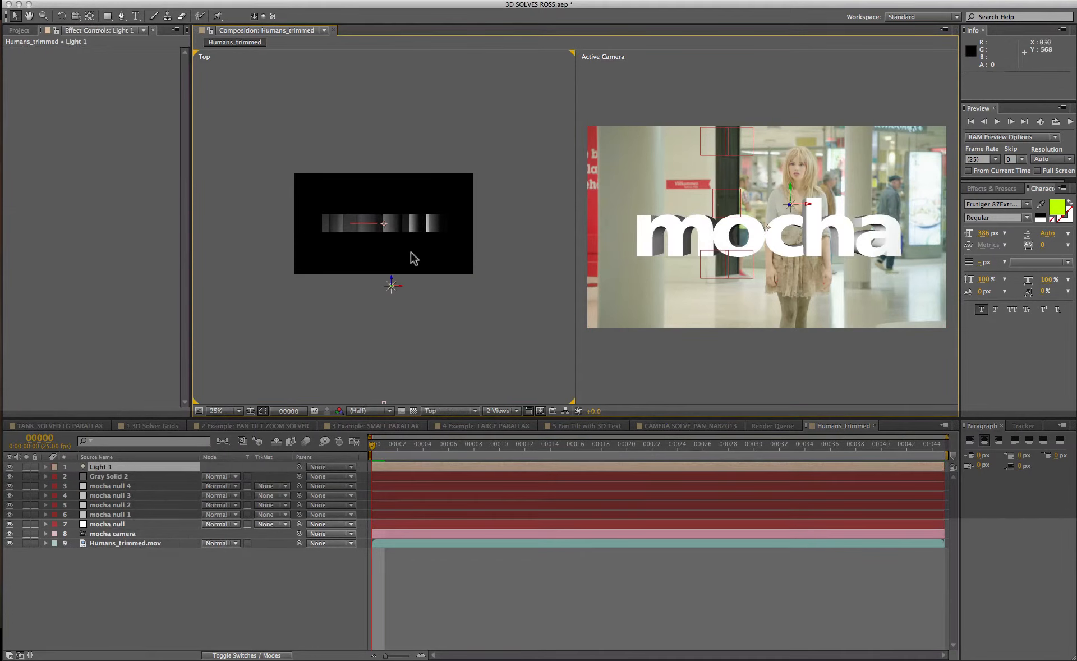
Move the light above and to the right of the mocha text.
left_click_drag(392, 285, 465, 111)
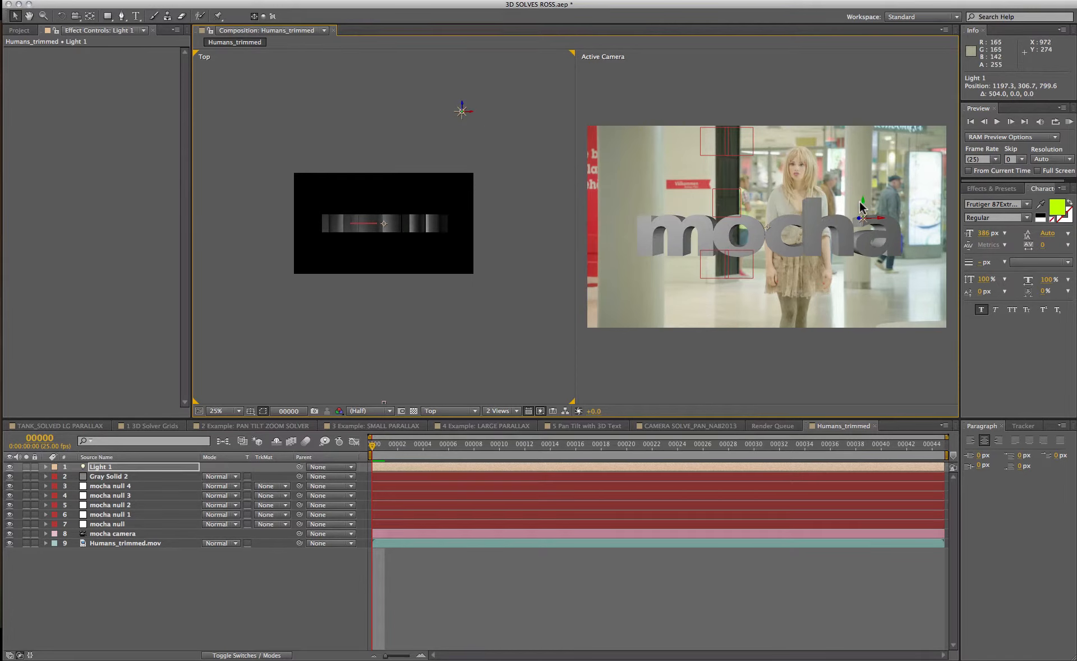
left_click_drag(862, 209, 866, 118)
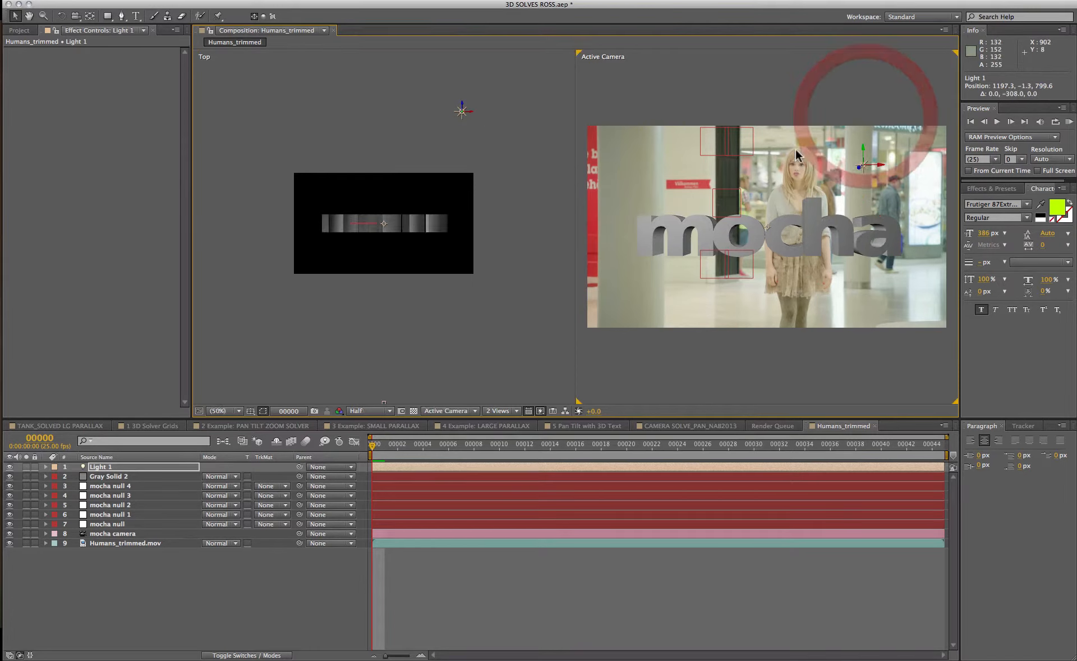
left_click(702, 372)
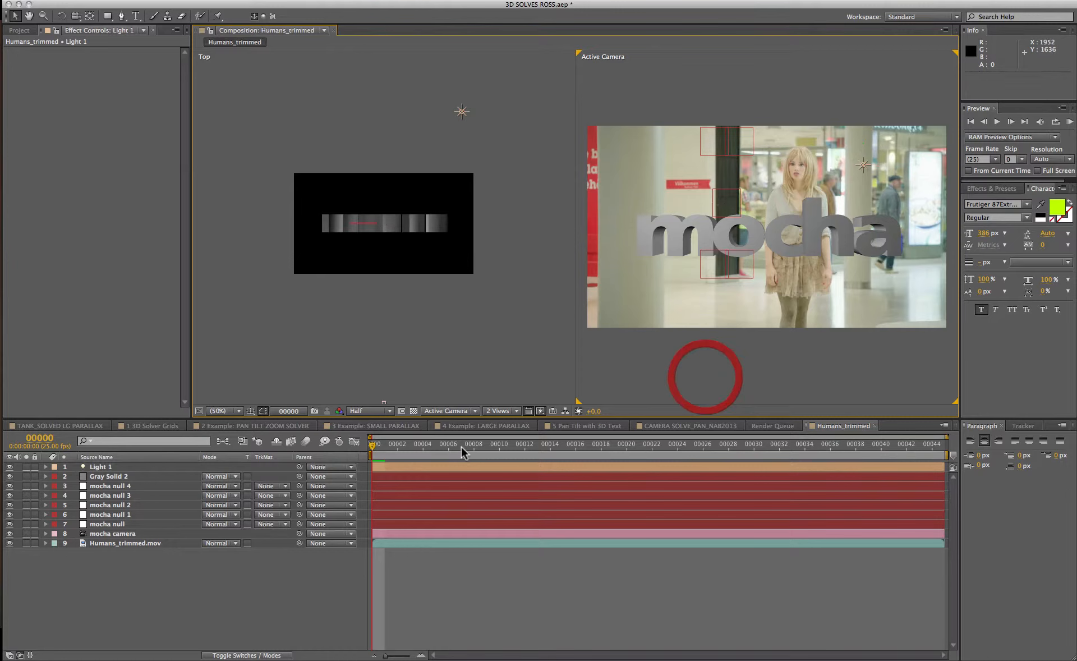
Return to a single view and play back the lit composition.
left_click(504, 411)
left_click(509, 422)
key("space")
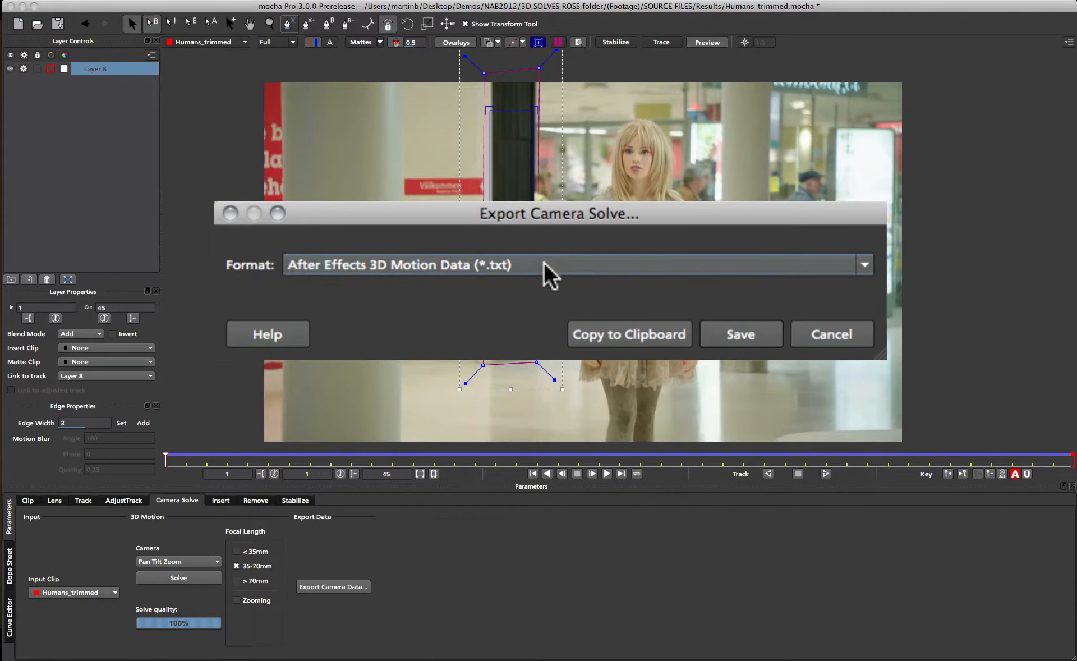
In mocha, export the camera solve as FBX 6.1.0 3D Data named pantrack.fbx.
left_click(544, 272)
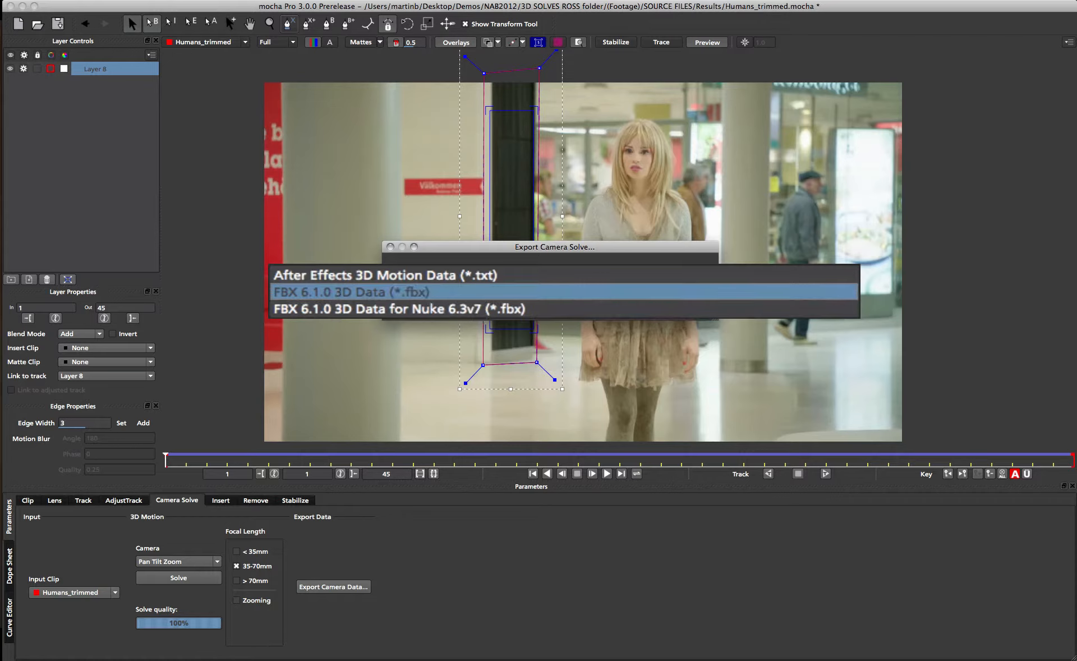
left_click(416, 288)
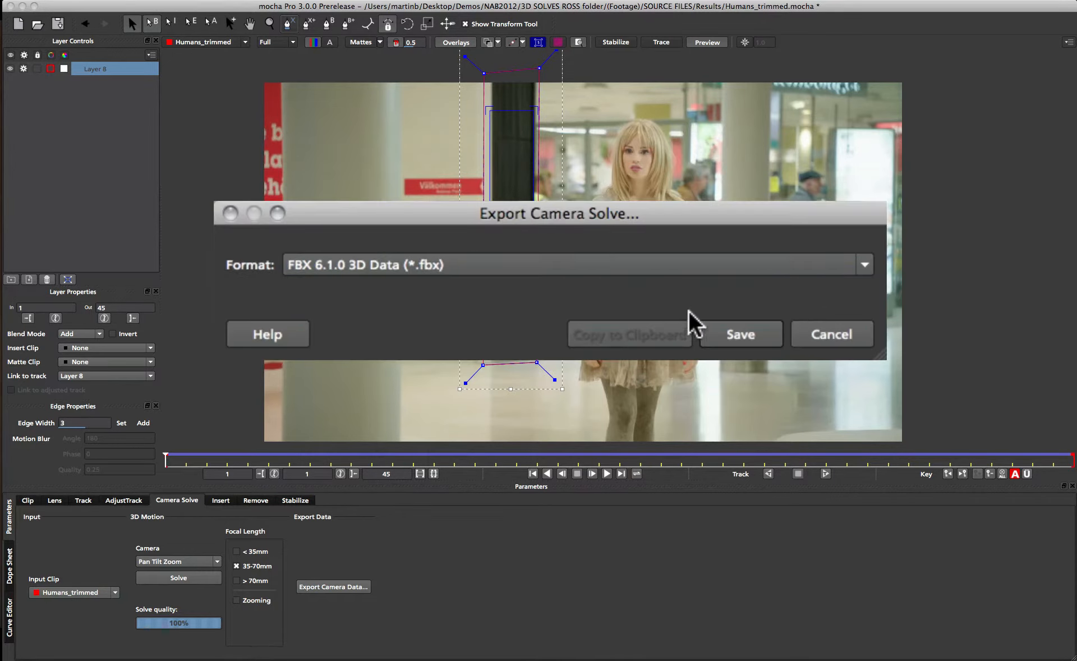
left_click(708, 320)
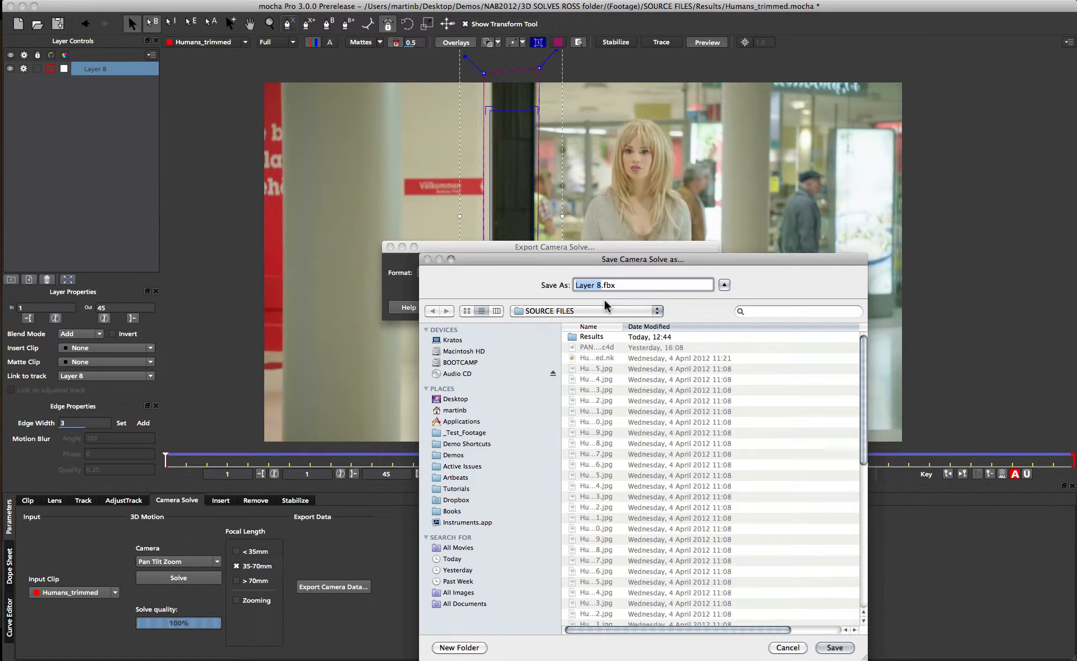
type("pantrack")
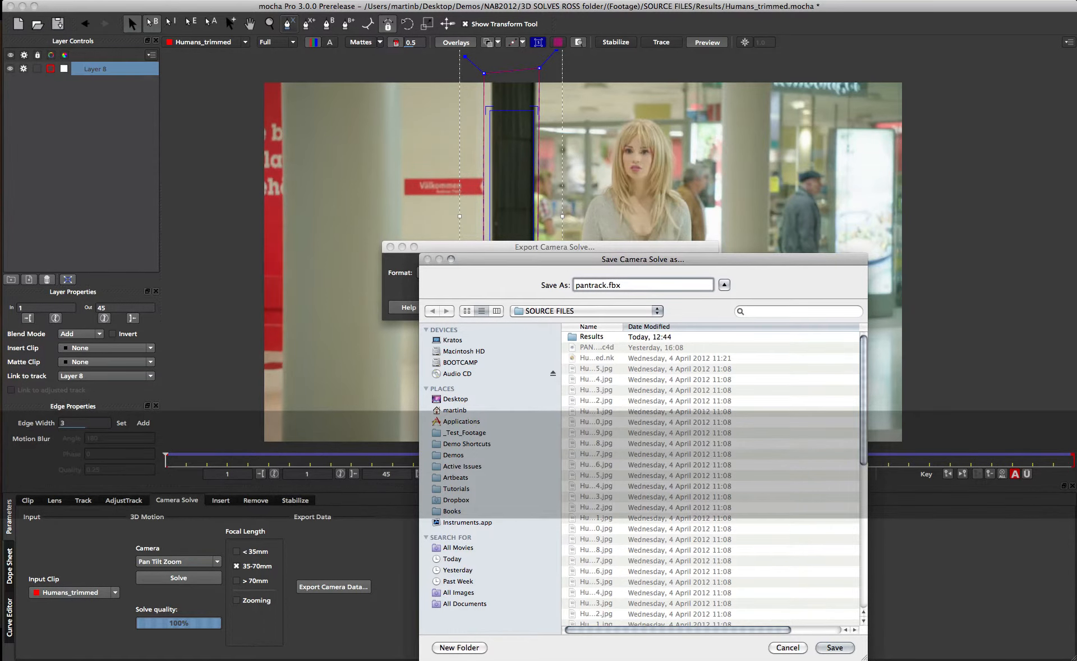
left_click(834, 648)
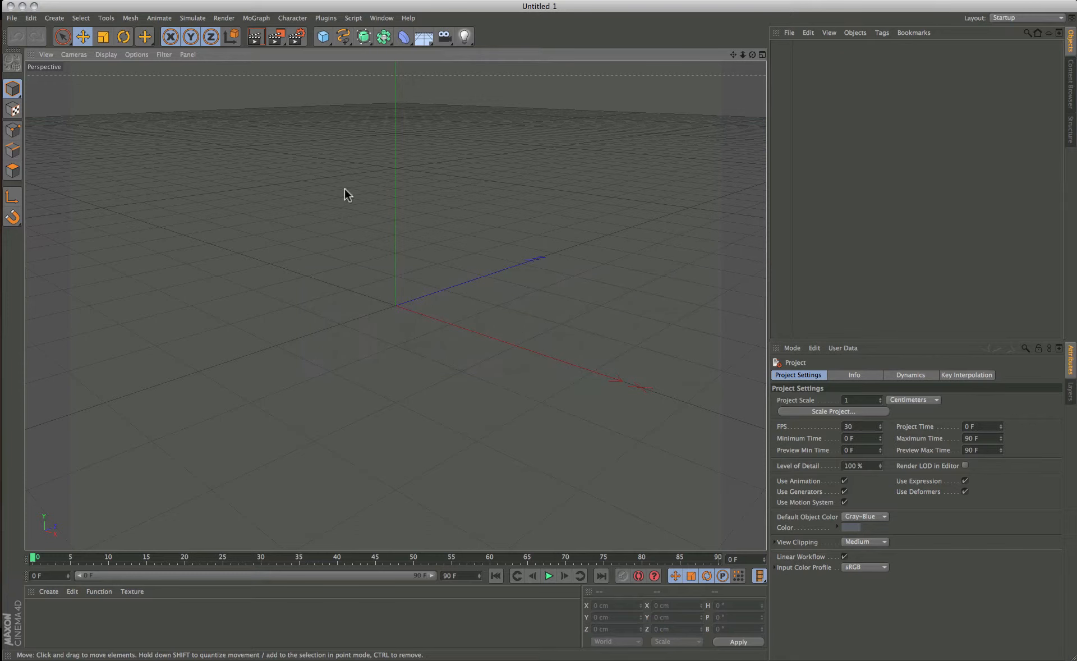
In Cinema 4D, merge pantrack.fbx from the SOURCE FILES folder with the default FBX import settings.
left_click(12, 18)
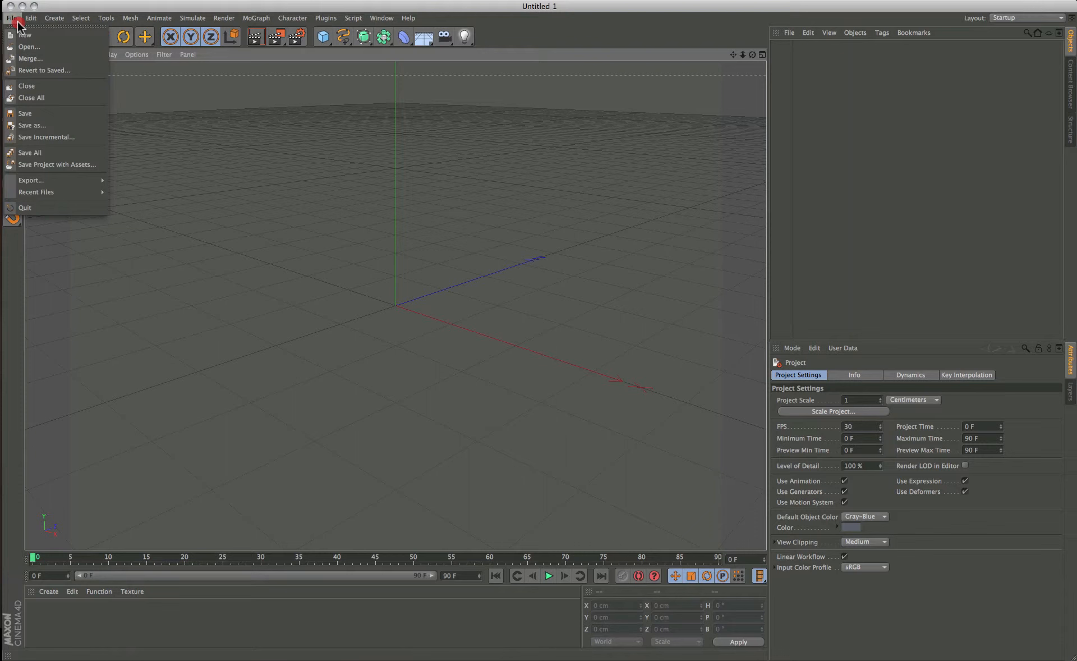
left_click(29, 47)
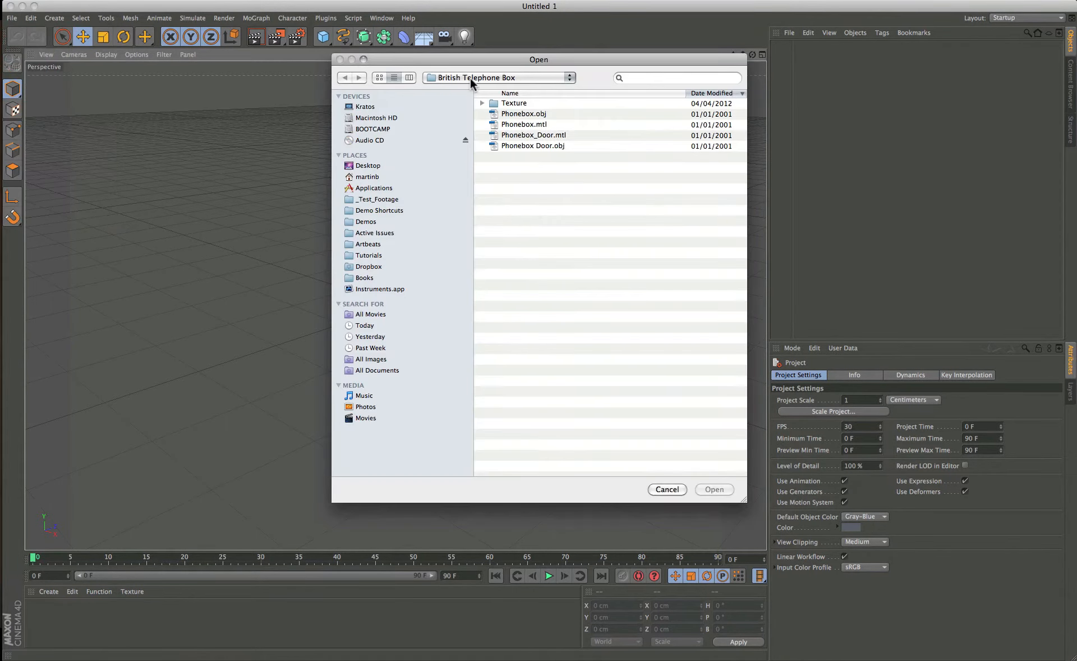
left_click_drag(471, 82, 474, 195)
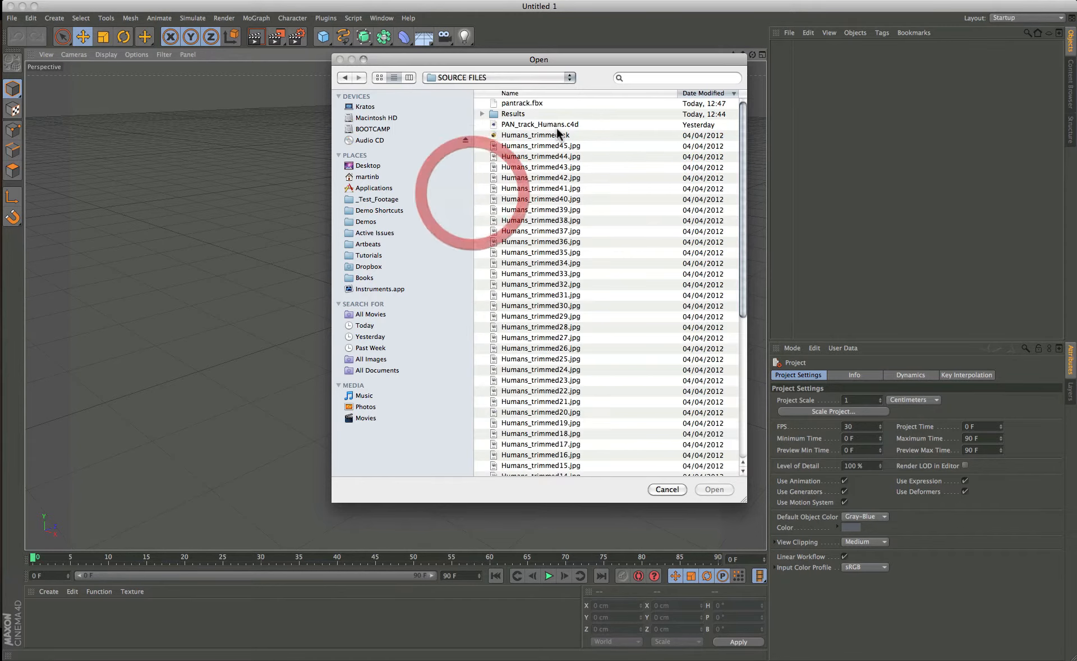
left_click(521, 103)
double_click(521, 104)
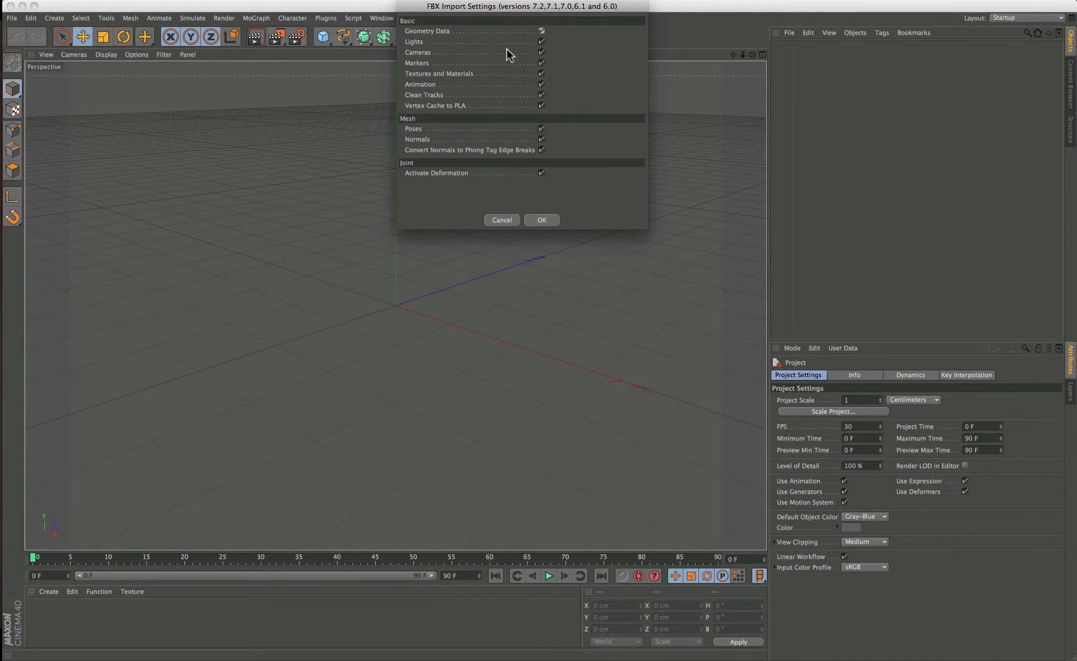
left_click_drag(507, 16, 513, 139)
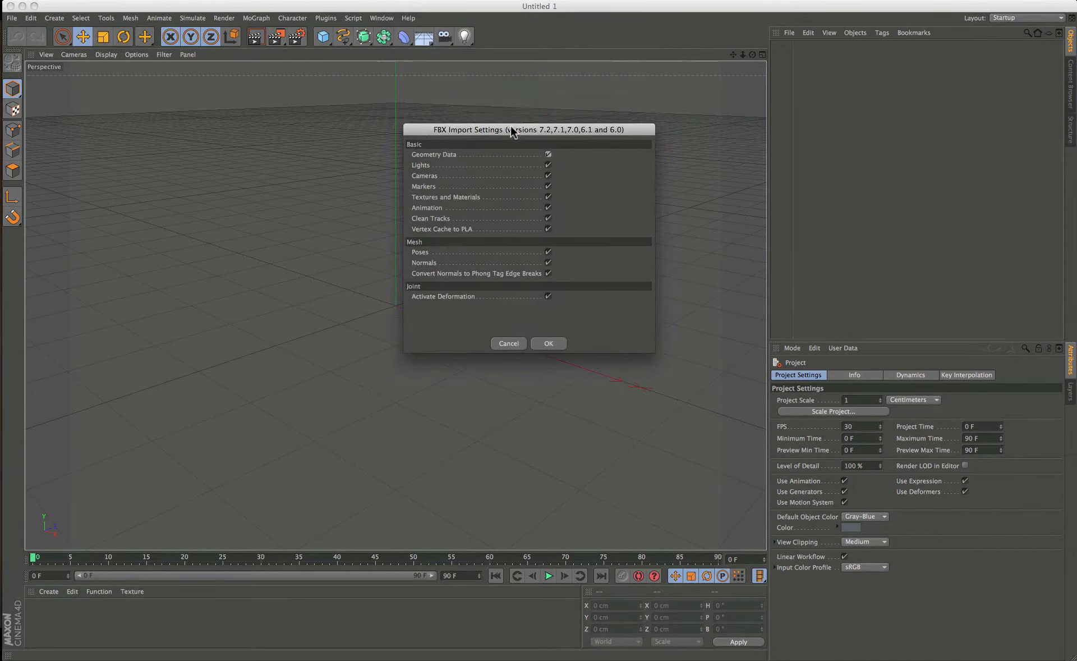
left_click(555, 344)
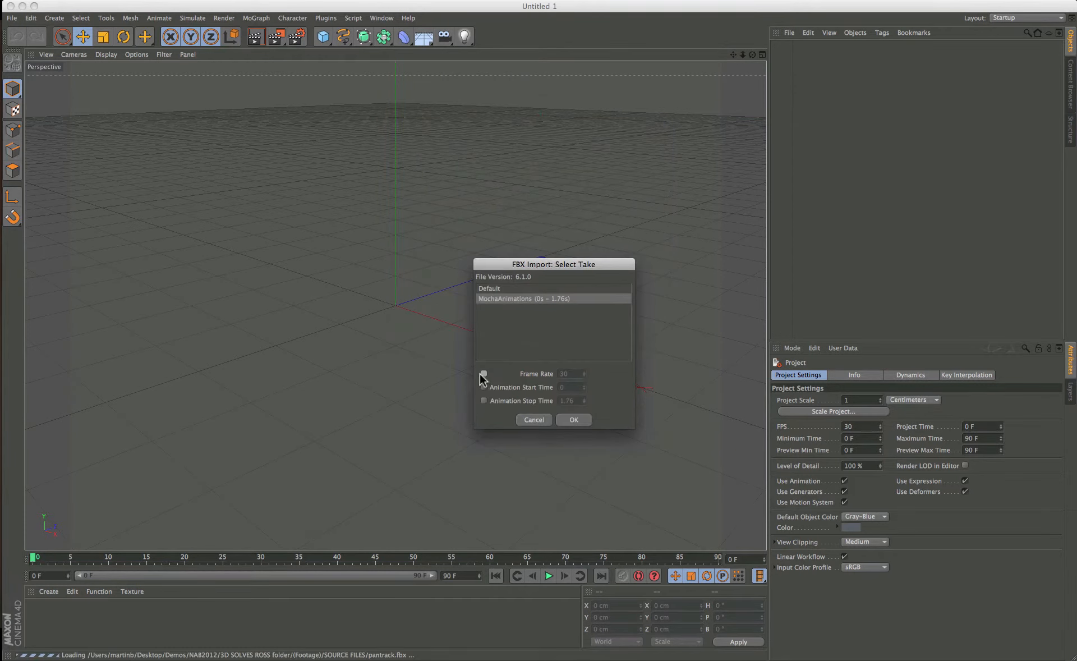
Override the FBX import frame rate to 25 and confirm the take import.
left_click(482, 374)
left_click(570, 373)
type("25")
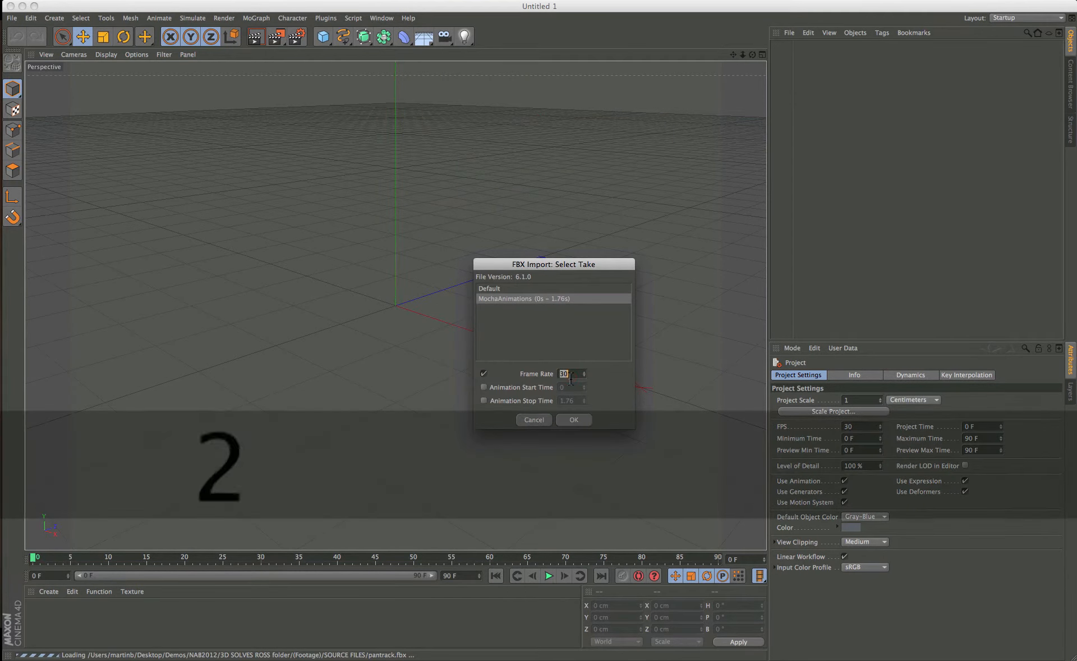
left_click(569, 420)
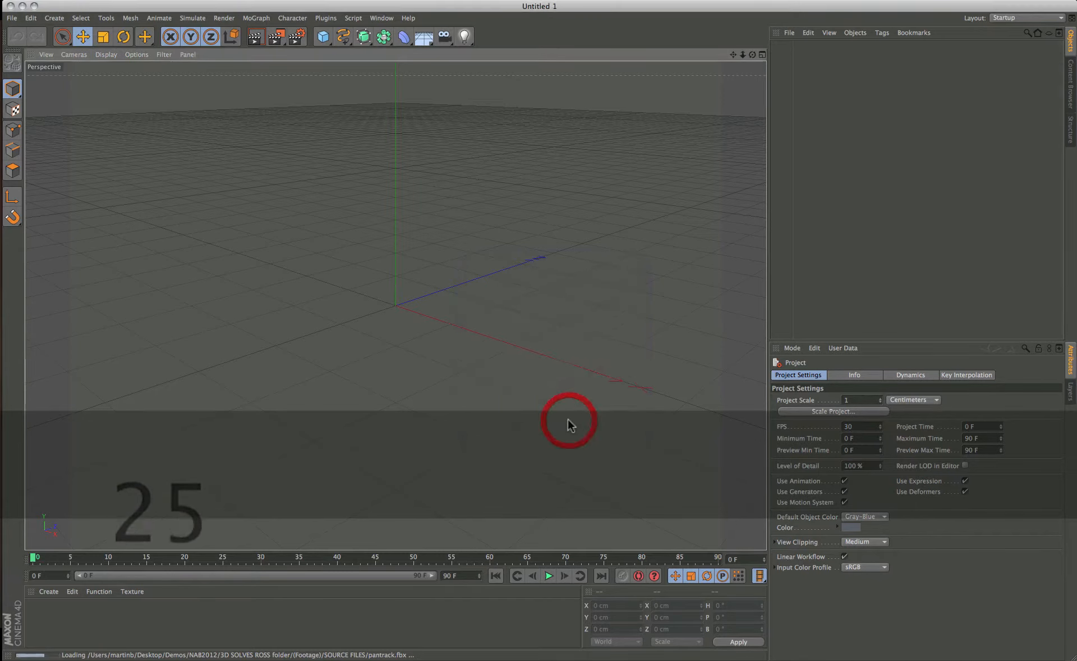
Inspect the imported mocha camera and tracked point nulls in the viewport.
scroll(380, 384, "down", 3)
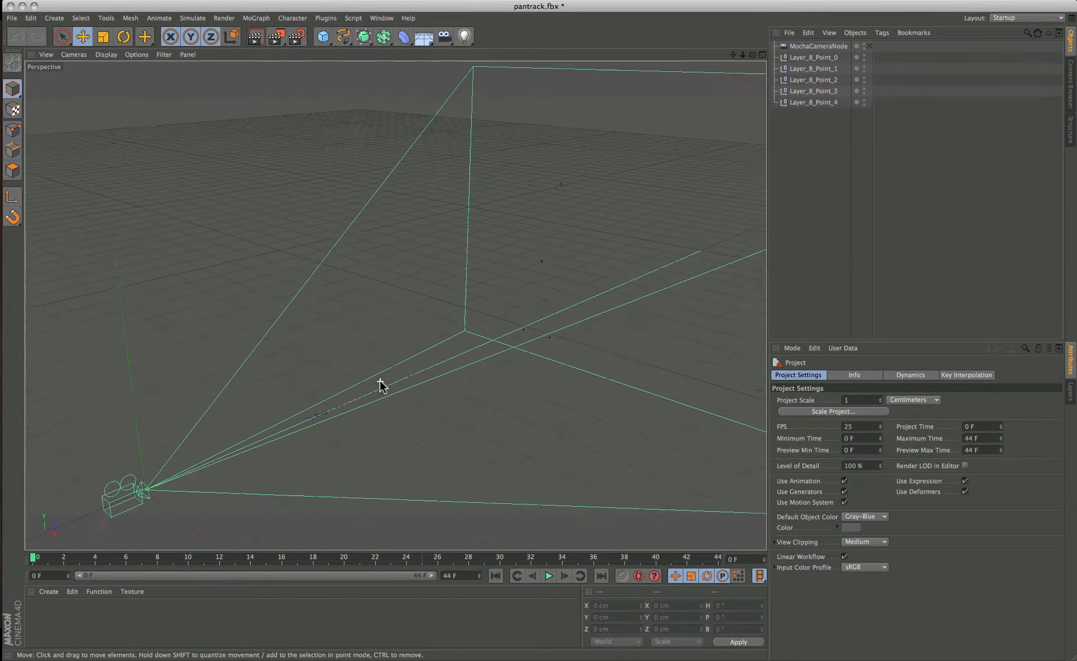
left_click(534, 211)
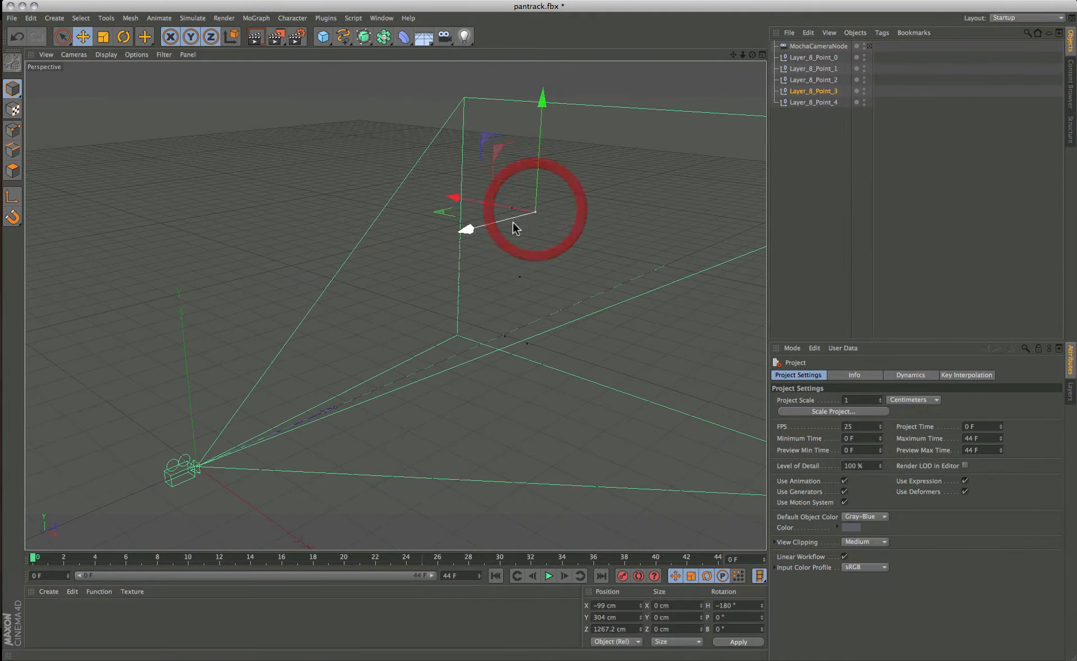
left_click(520, 276)
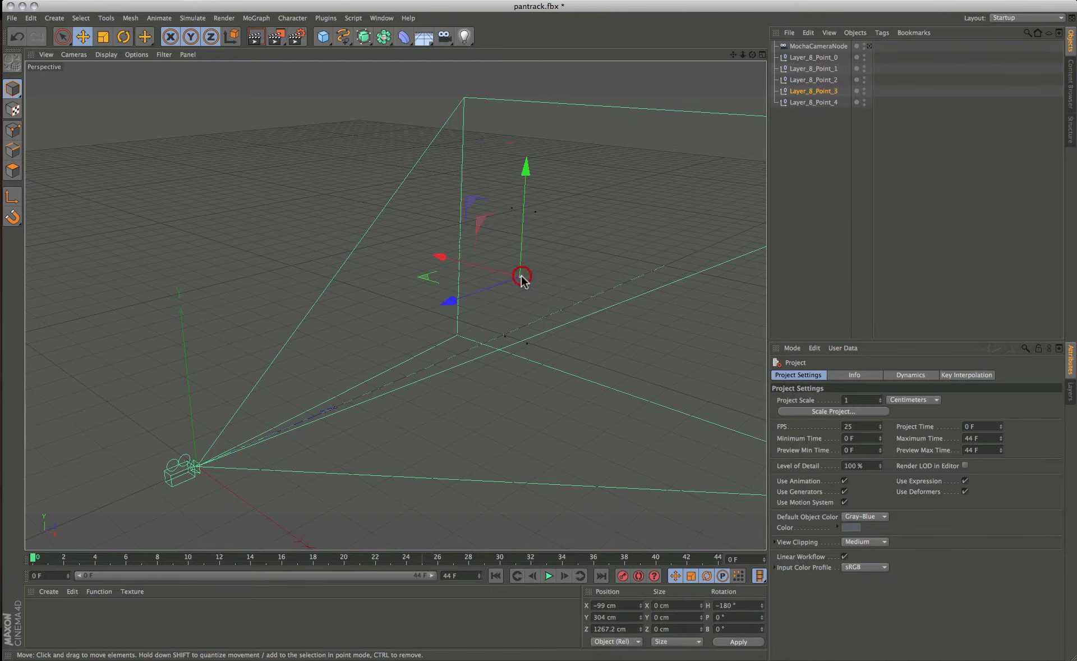
left_click(527, 343)
left_click(505, 335)
left_click(512, 208)
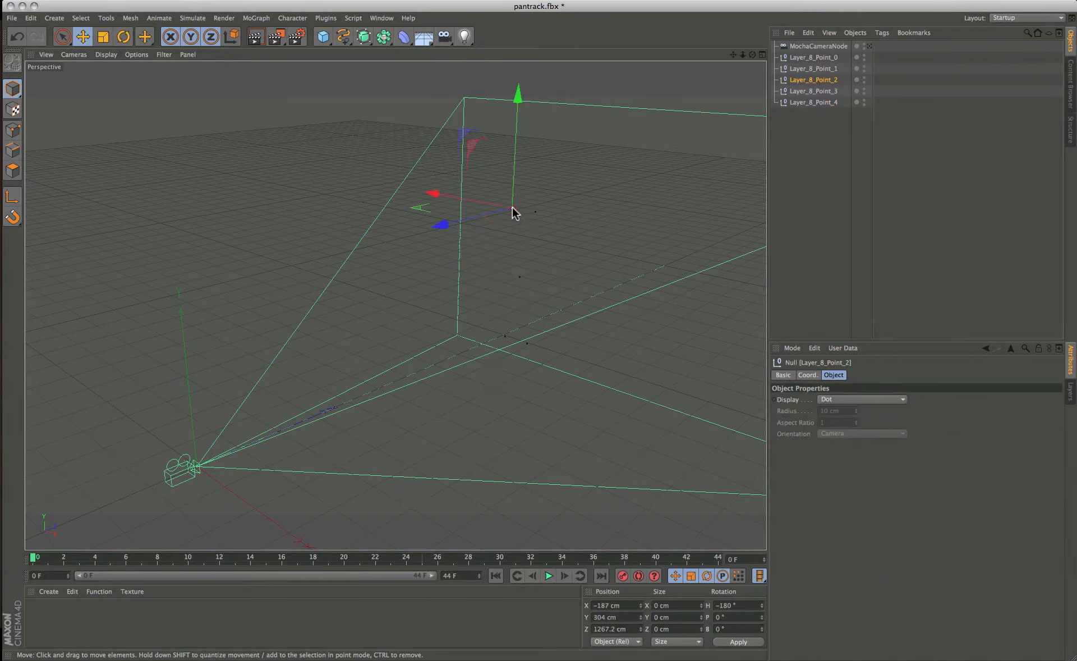
left_click(534, 212)
left_click(519, 276)
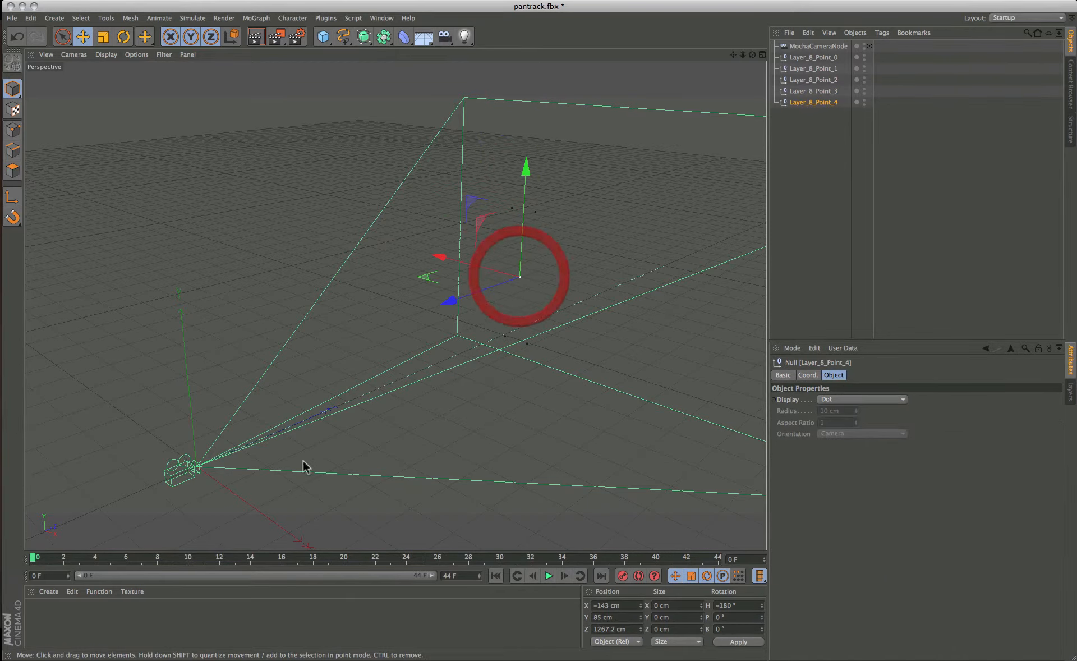
left_click_drag(33, 561, 5, 514)
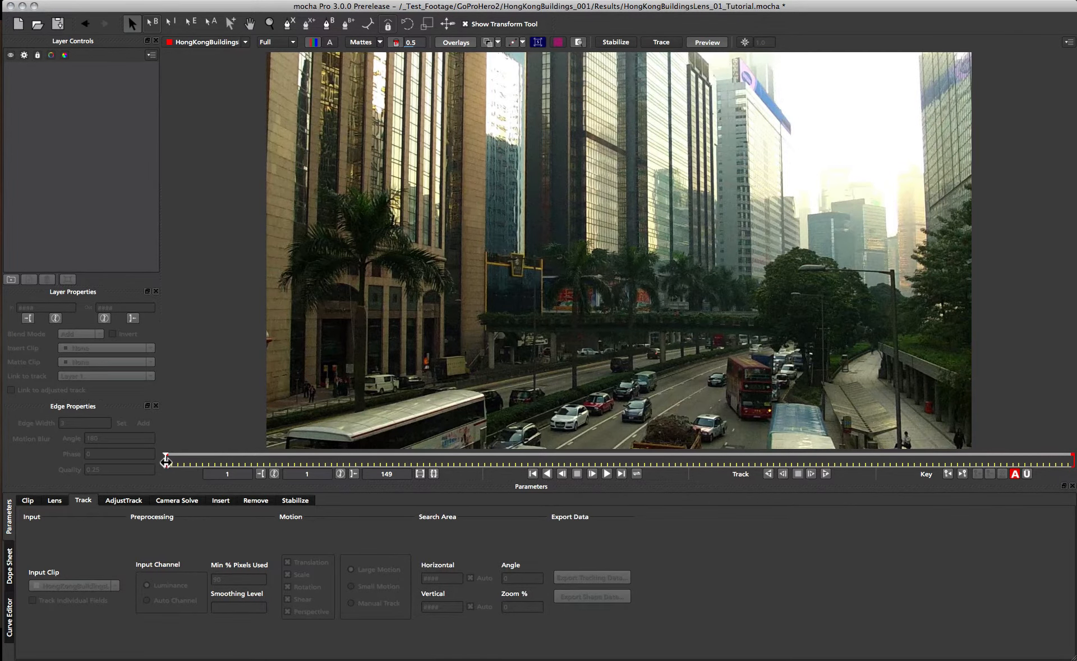
In mocha, review the clip and draw a four-point spline around the tall buildings in the upper middle of frame 1.
left_click_drag(166, 461, 969, 461)
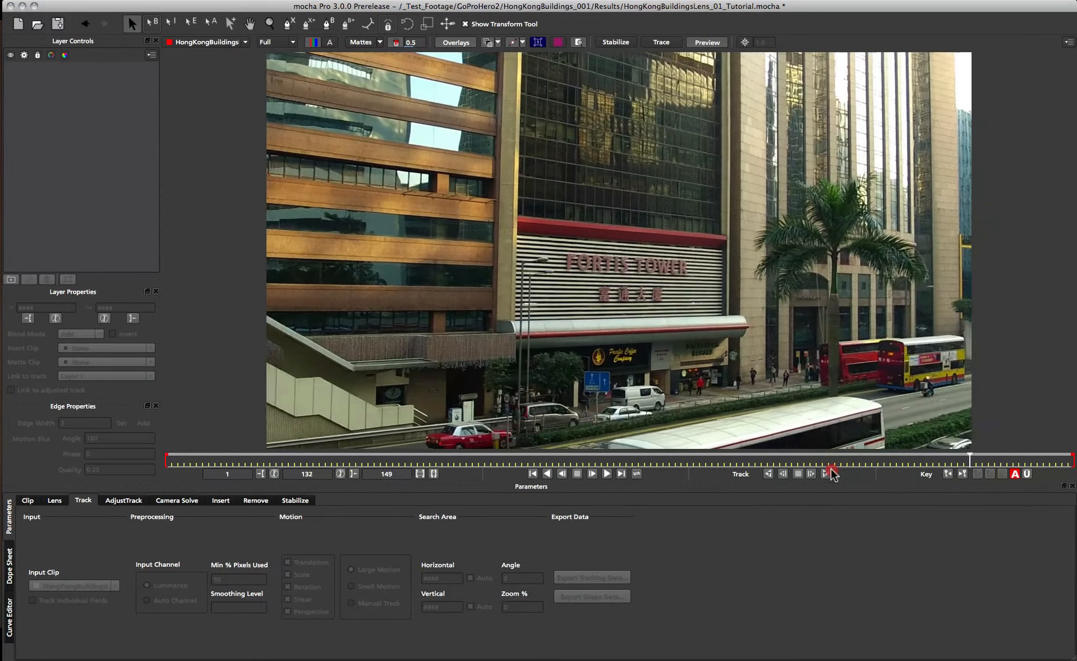
left_click_drag(831, 469, 83, 464)
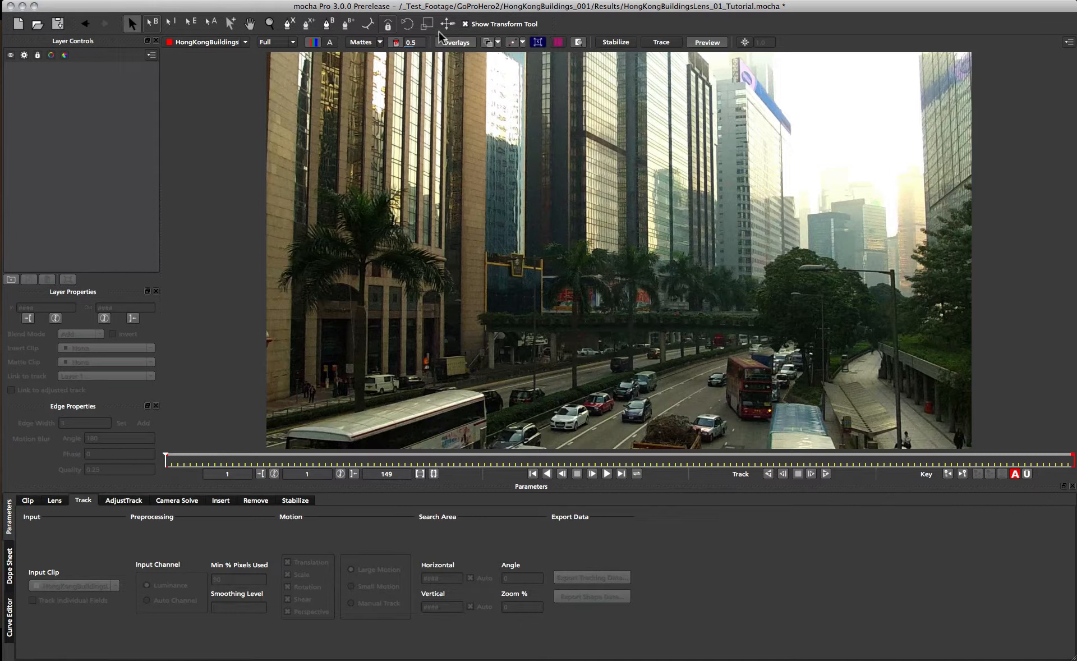
left_click(288, 24)
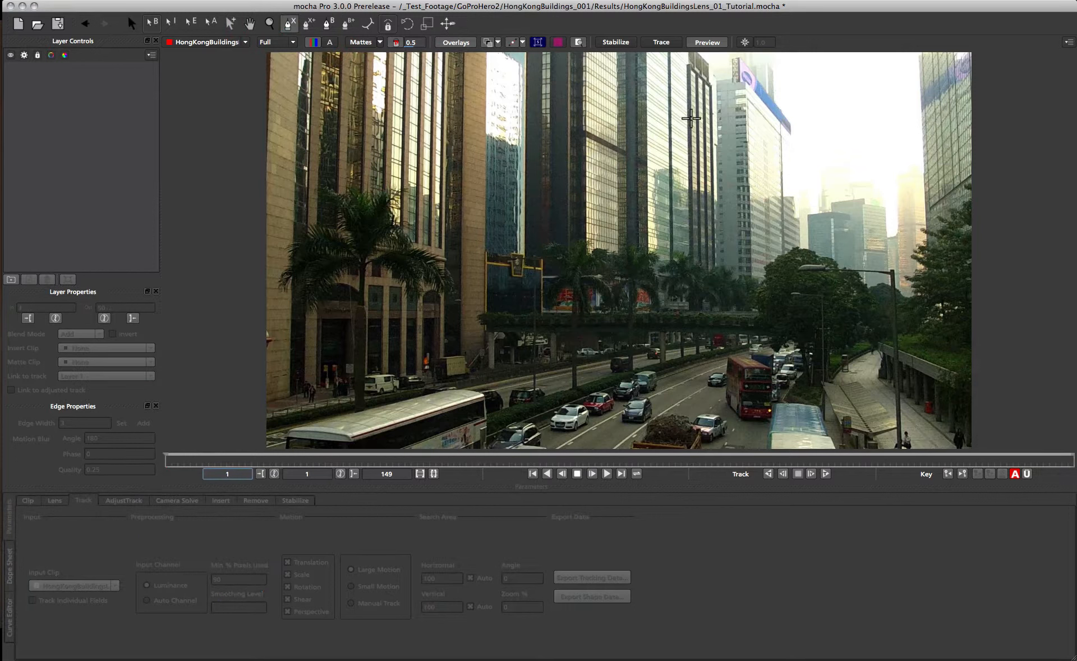
left_click(706, 124)
left_click(506, 67)
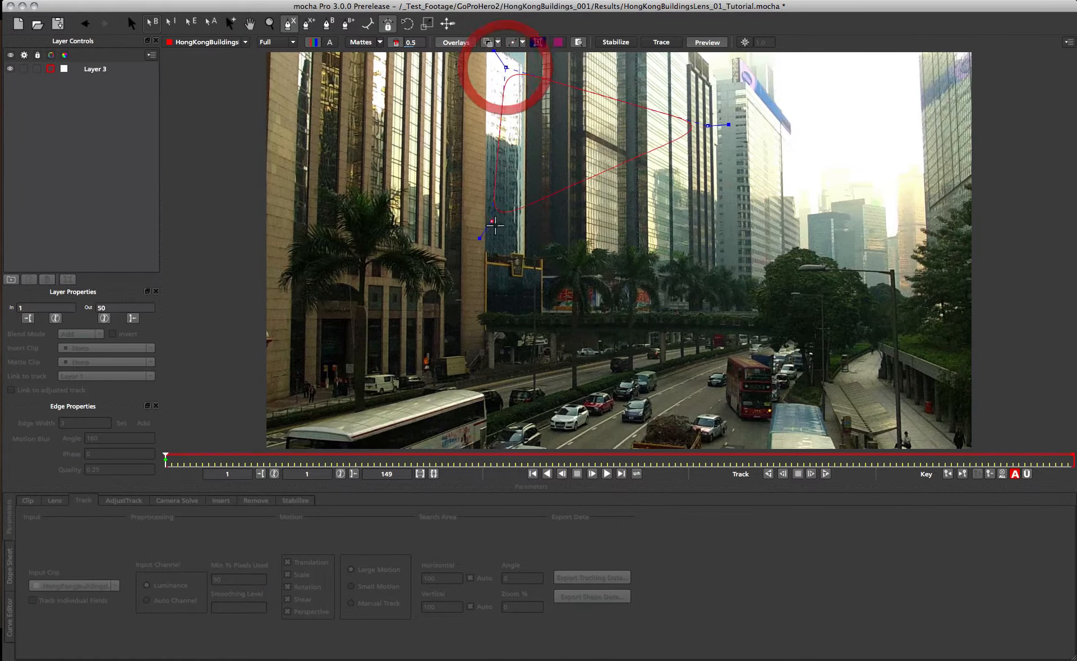
left_click(501, 229)
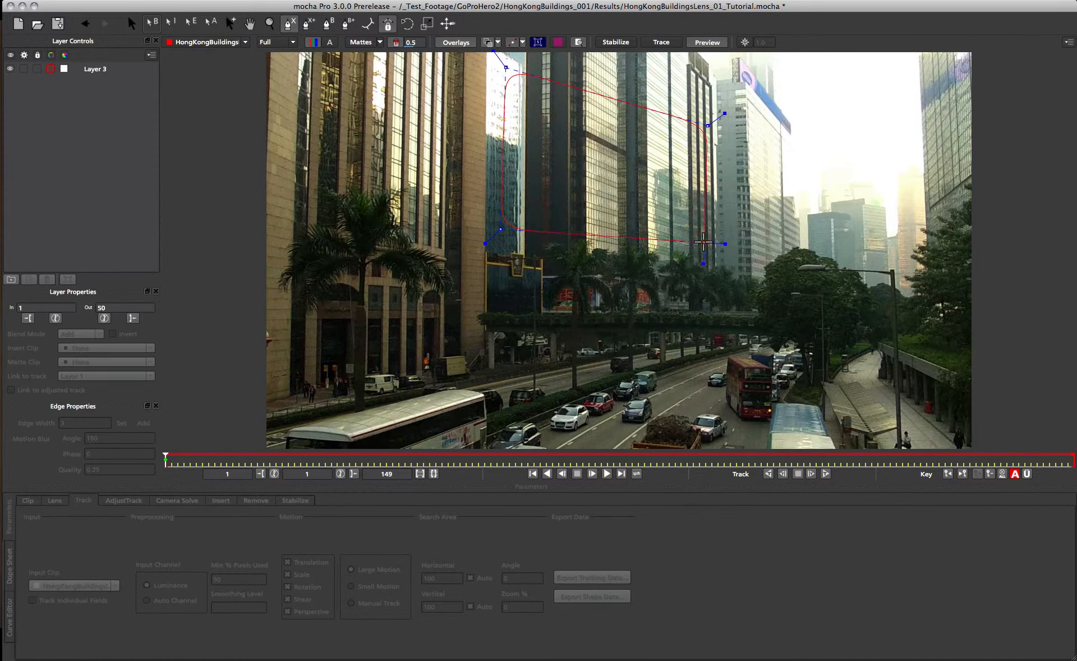
right_click(703, 242)
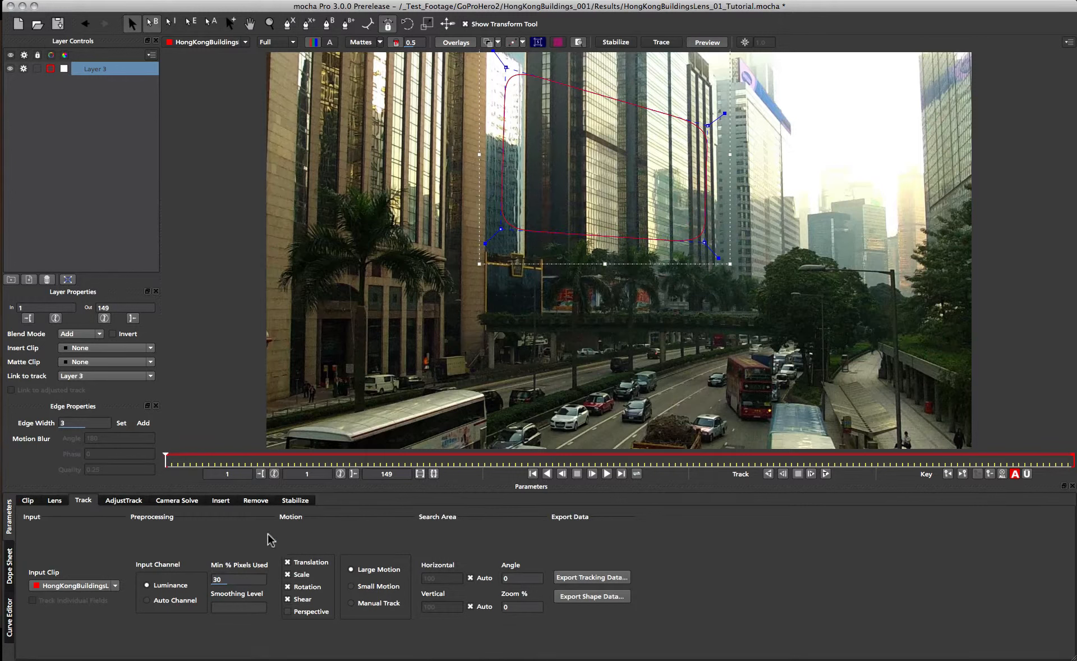
Track the shape forward with Perspective motion enabled and Min % Pixels Used set to 90.
left_click(308, 616)
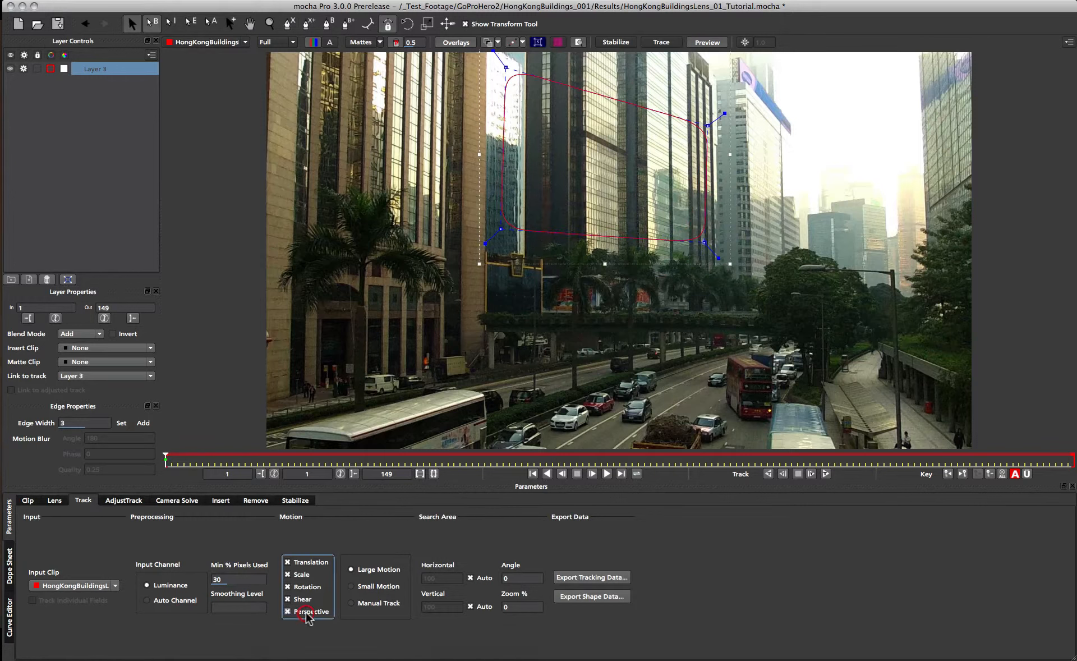
double_click(242, 578)
type("90")
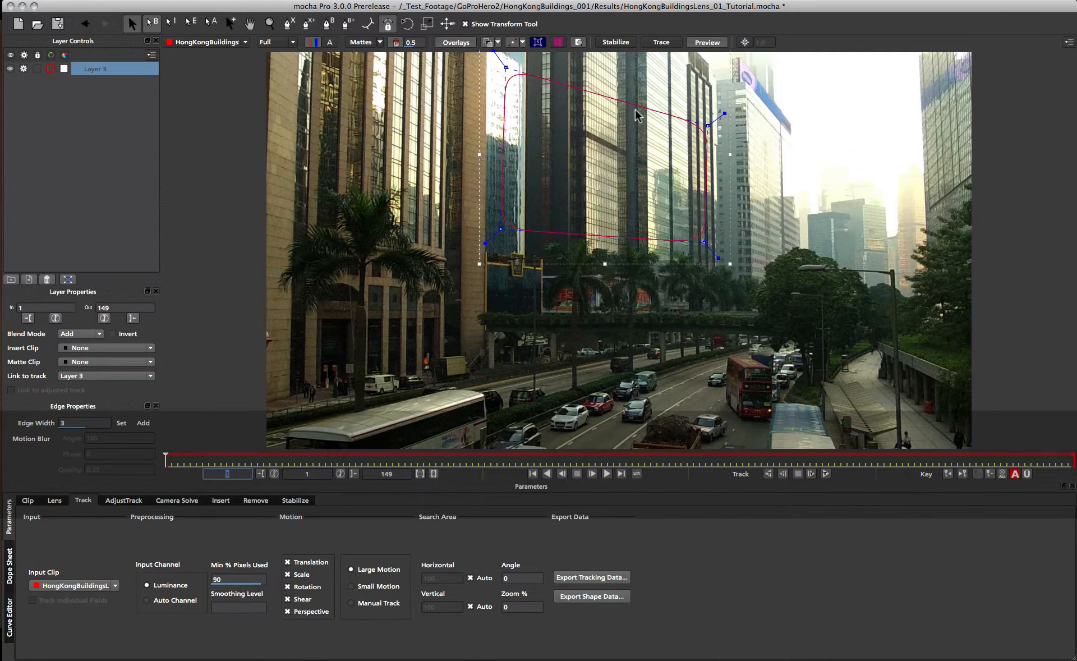
left_click(824, 473)
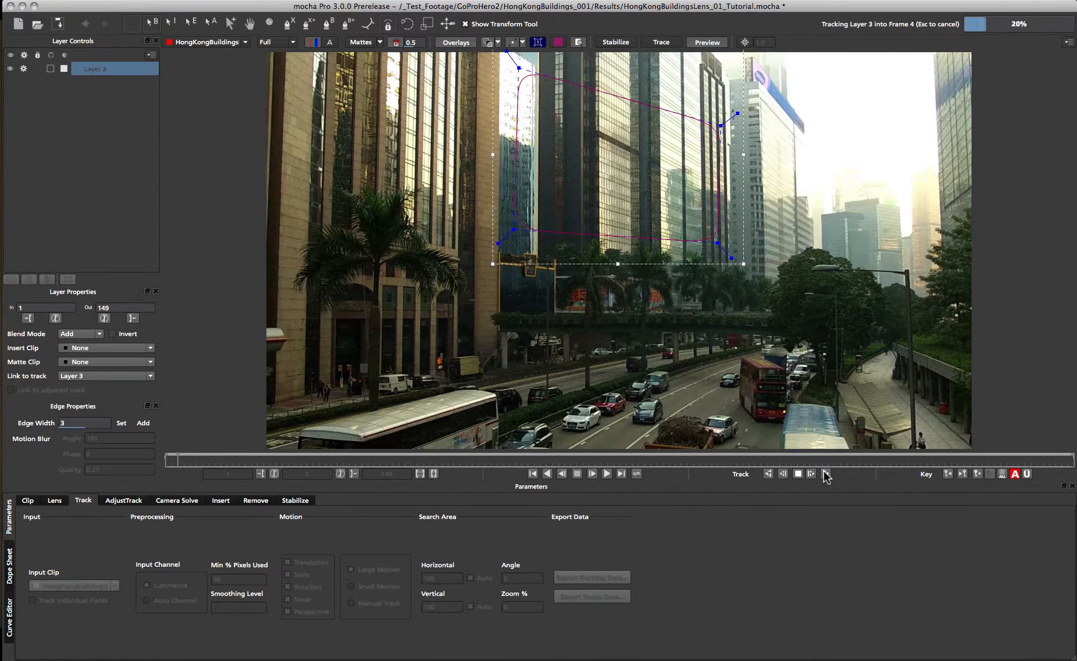
Show the planar surface grid and scrub through the tracked frames to check the track.
left_click(558, 43)
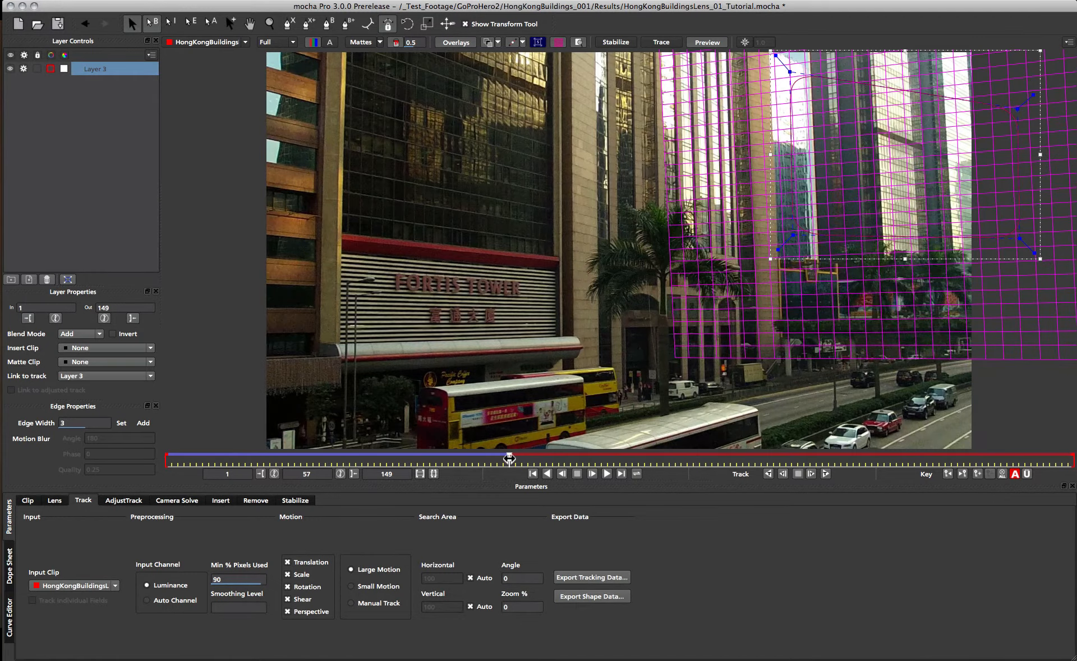
left_click_drag(508, 458, 230, 456)
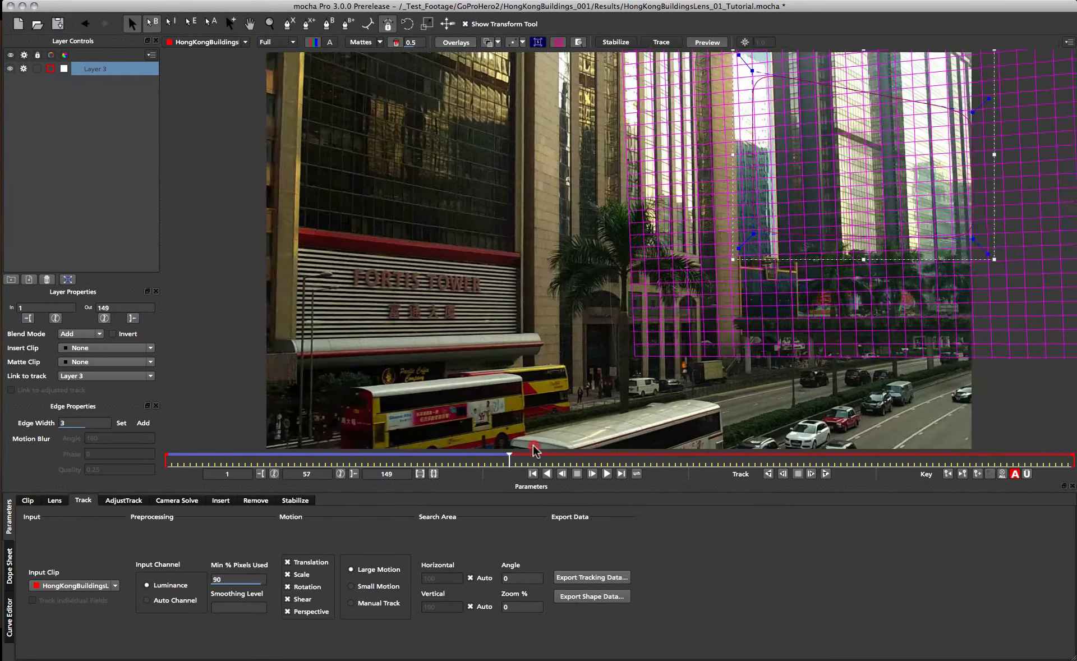
left_click_drag(533, 446, 411, 463)
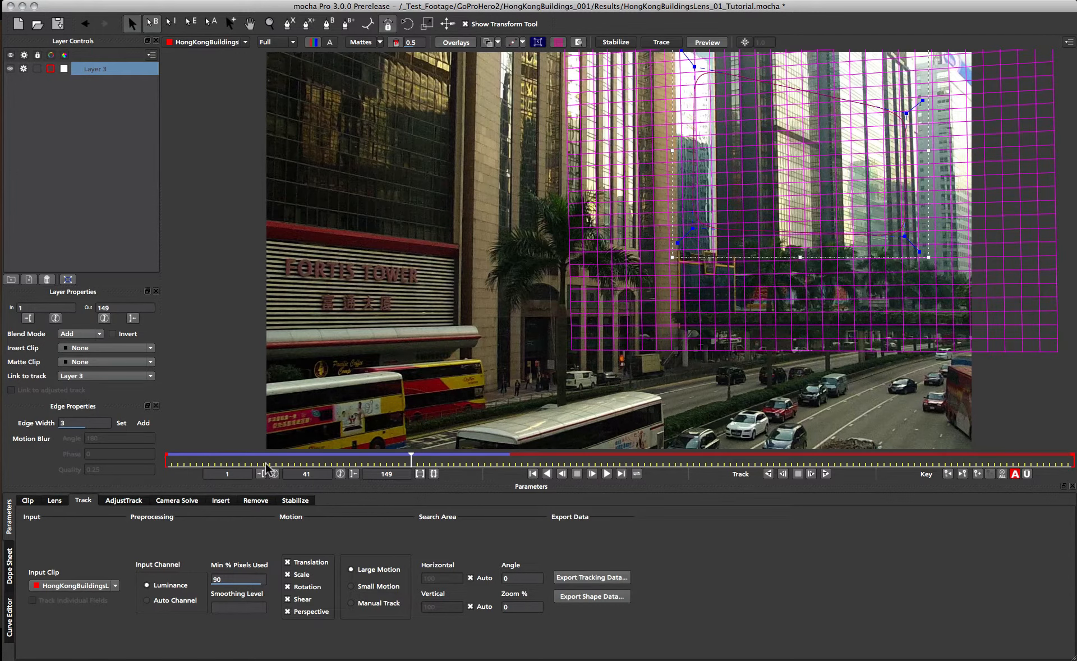
left_click_drag(411, 460, 362, 459)
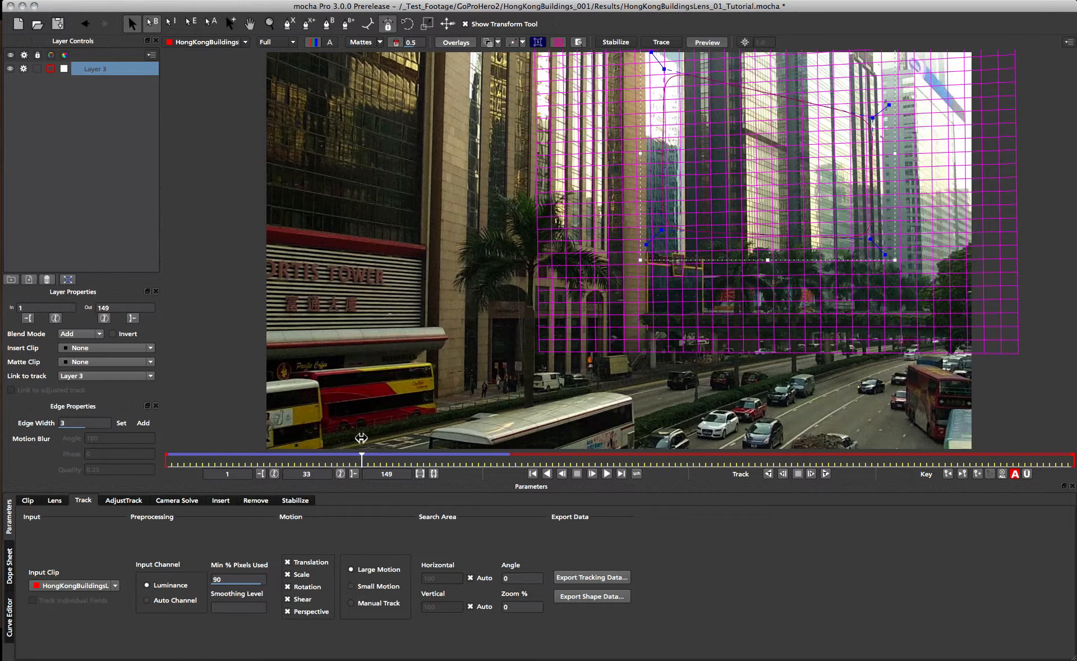
Draw a second four-point spline around the Fortis Tower facade at frame 33.
left_click(288, 23)
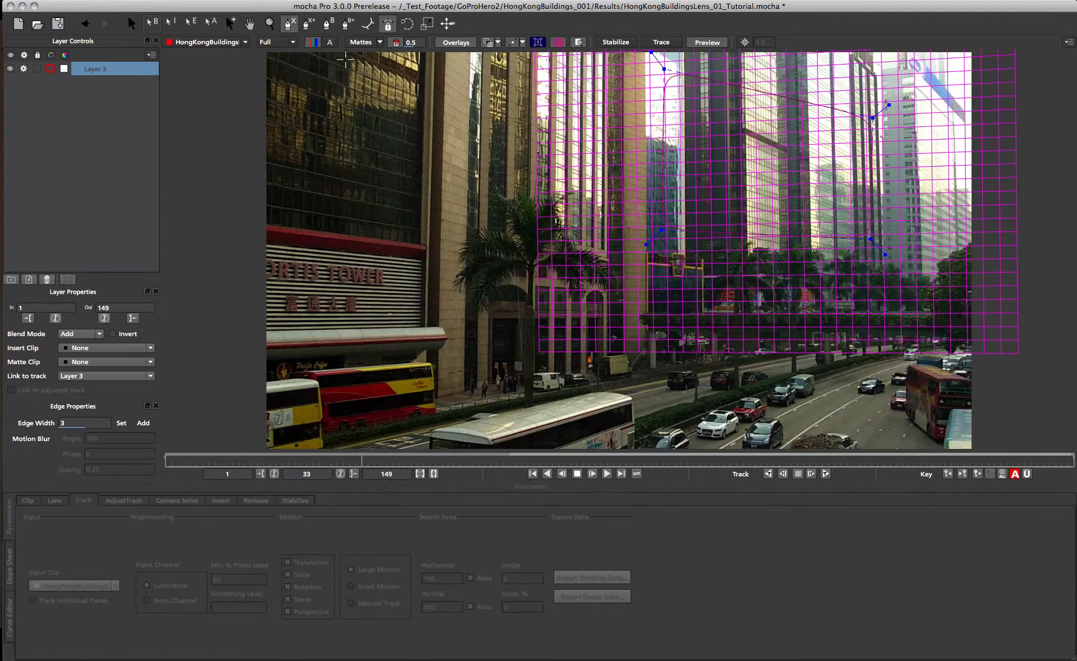
left_click(345, 58)
left_click(330, 308)
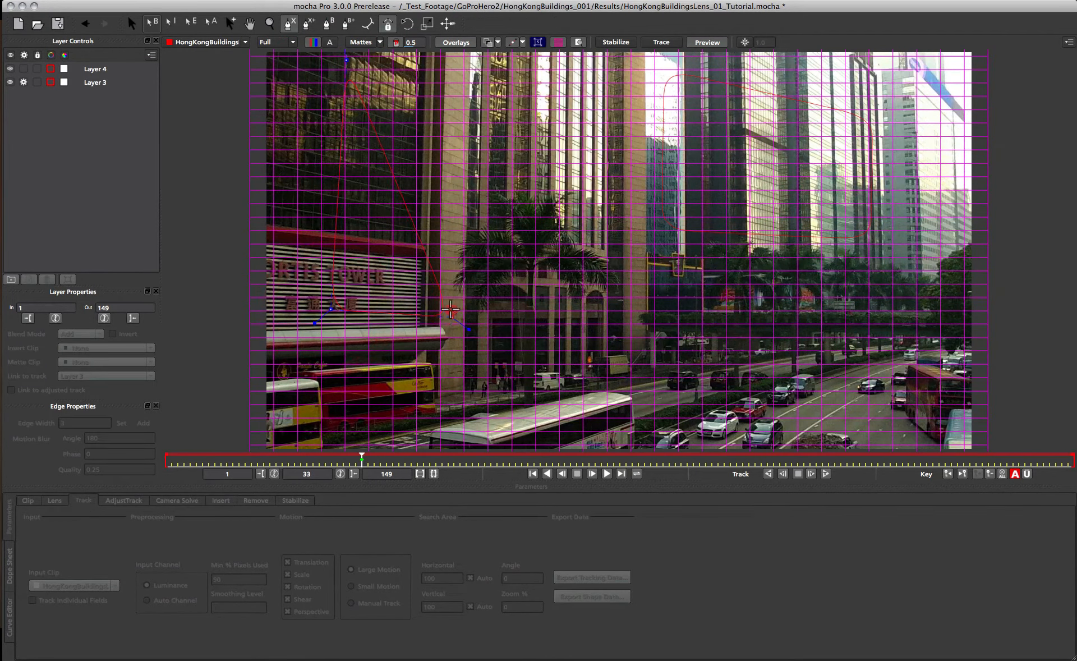
left_click(457, 72)
right_click(457, 72)
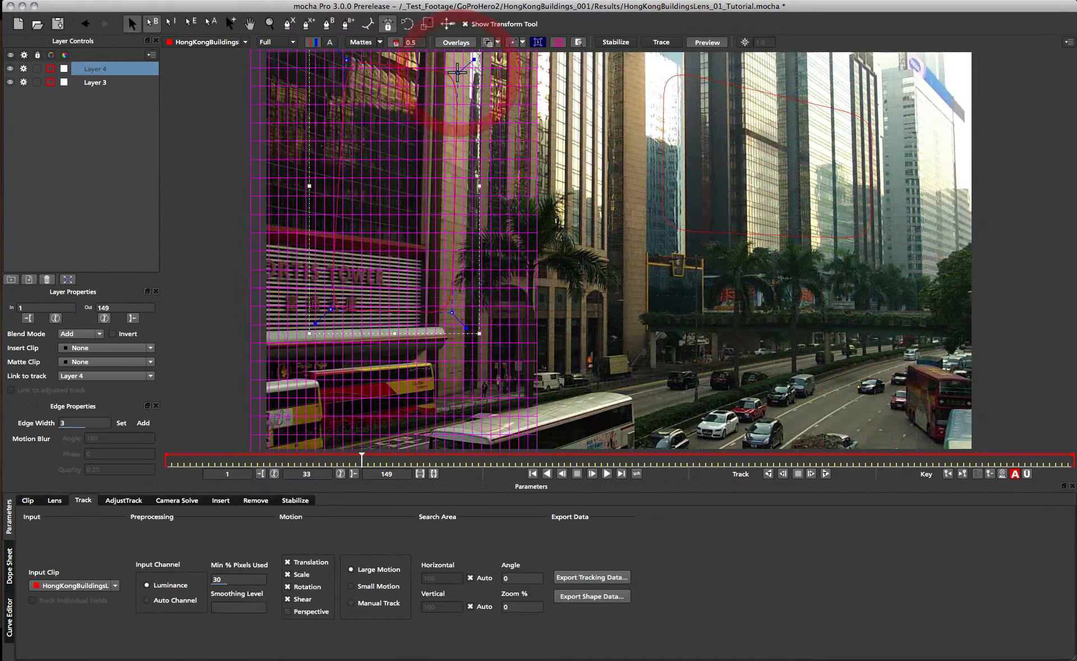
Enable Perspective motion, set Min % Pixels Used to 90, and set the new layer's in point to the current frame.
left_click(289, 612)
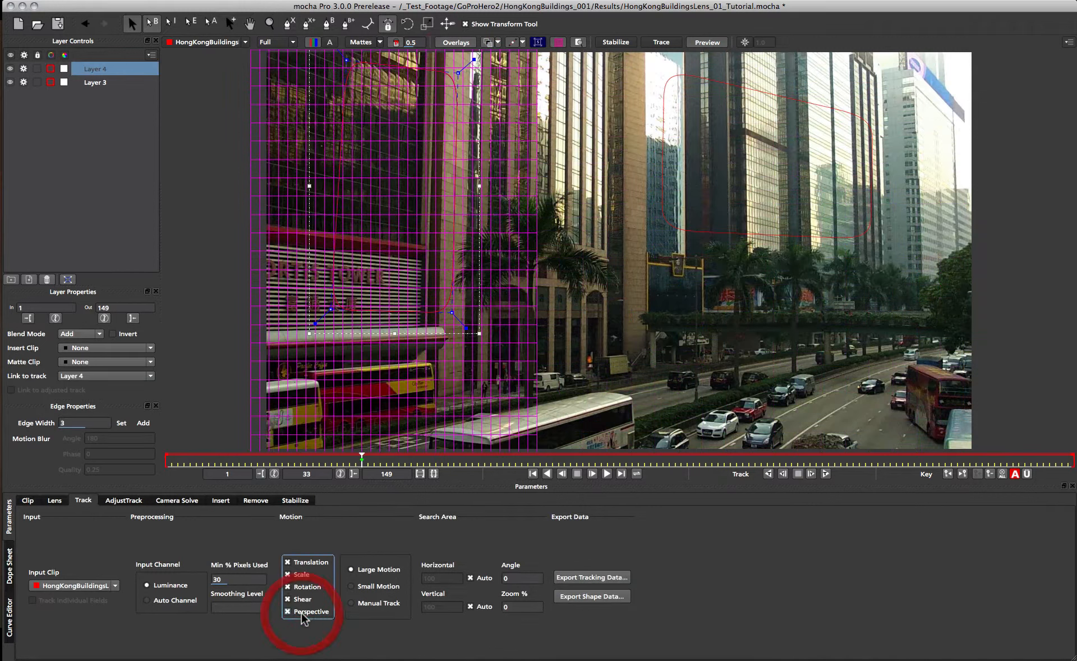
double_click(235, 578)
type("90")
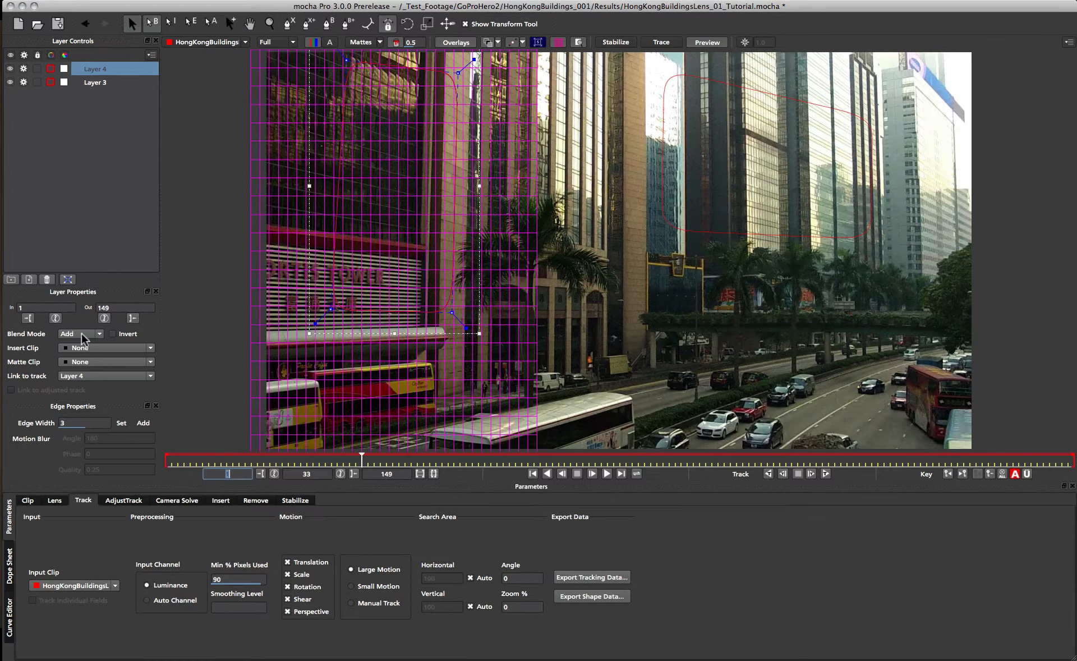
left_click(28, 319)
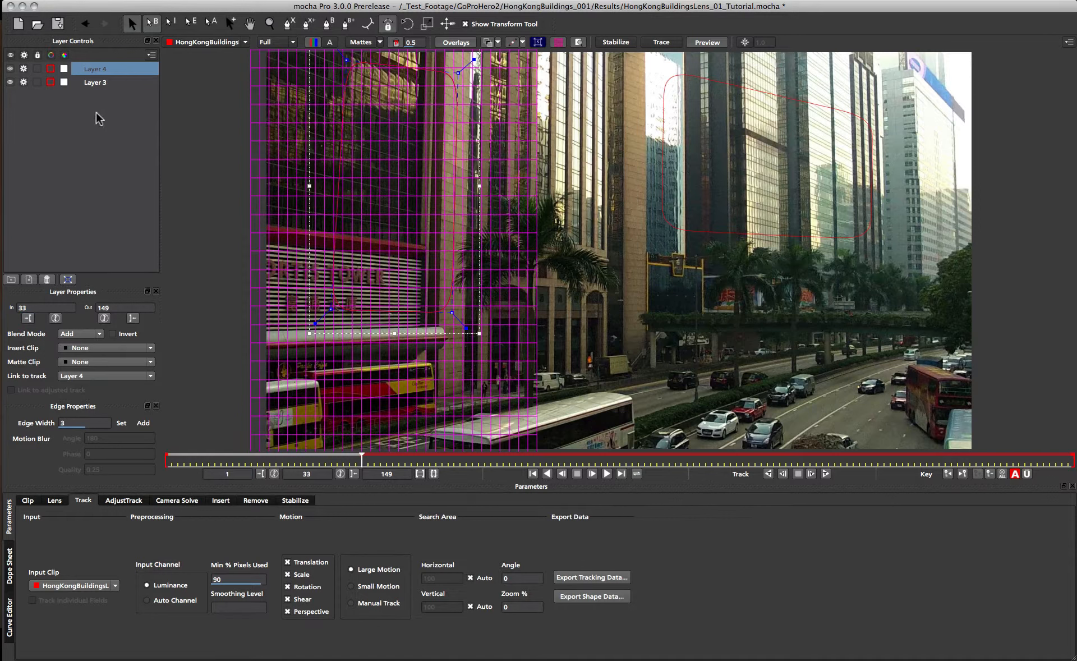
Rename the first tracked layer to pan01.
left_click(98, 84)
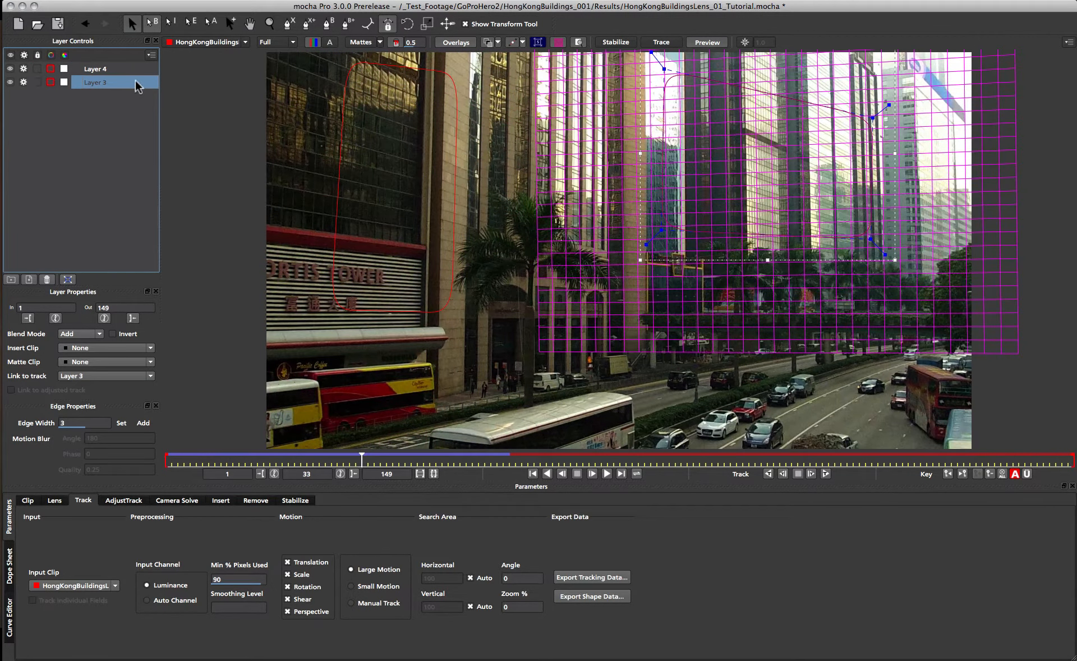
left_click(24, 82)
double_click(105, 84)
type("pa")
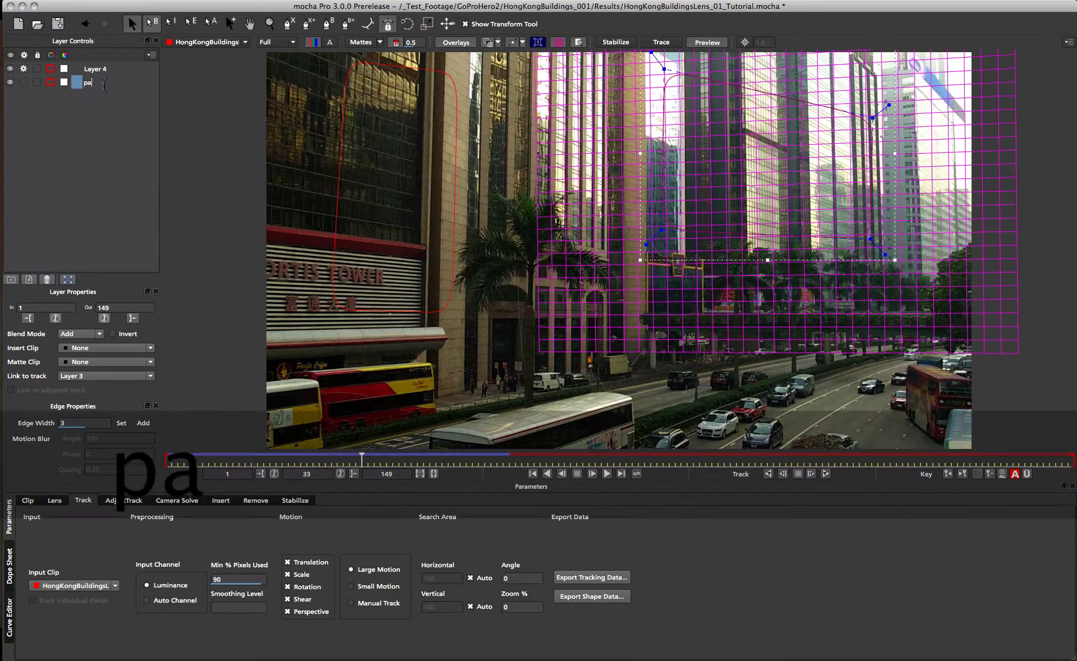
type("n01")
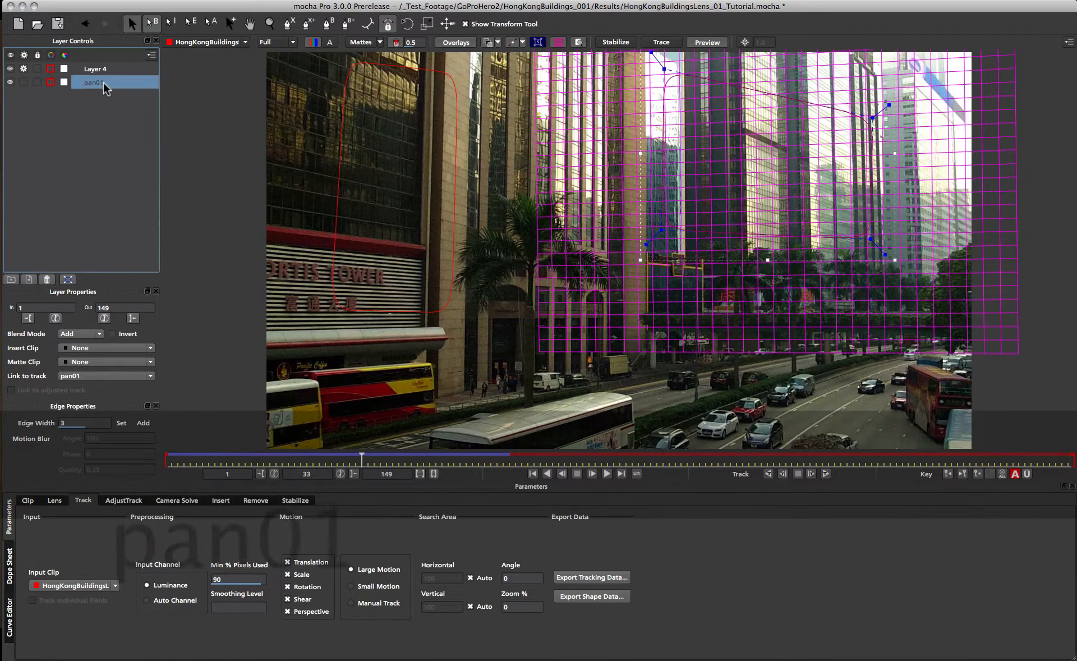
Rename the second layer to pan02.
double_click(88, 71)
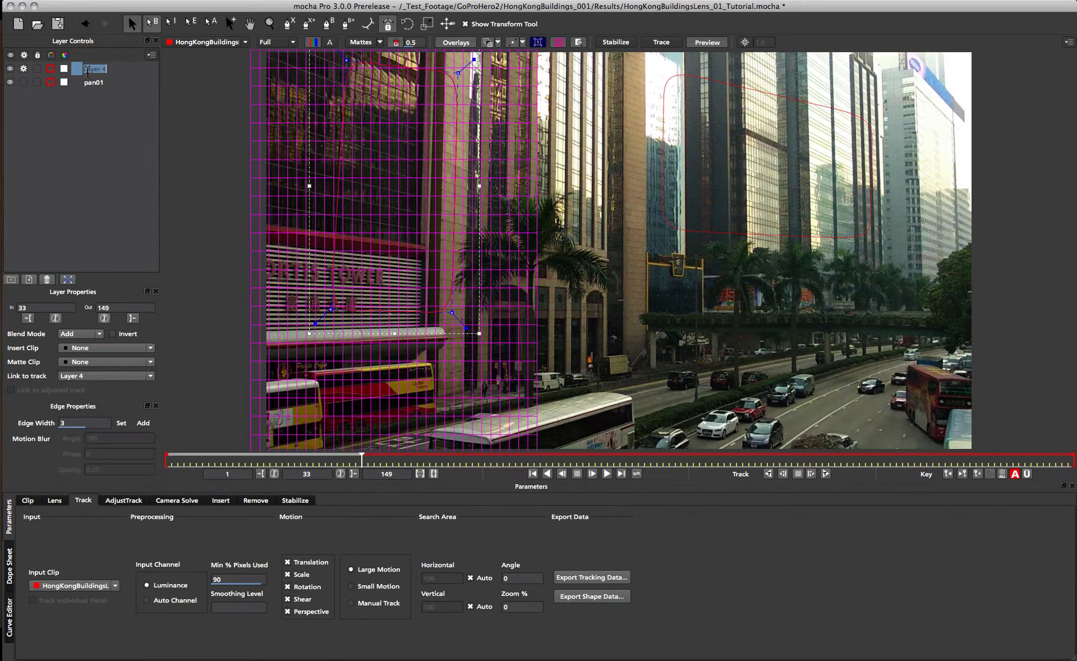
type("pan02")
key("Return")
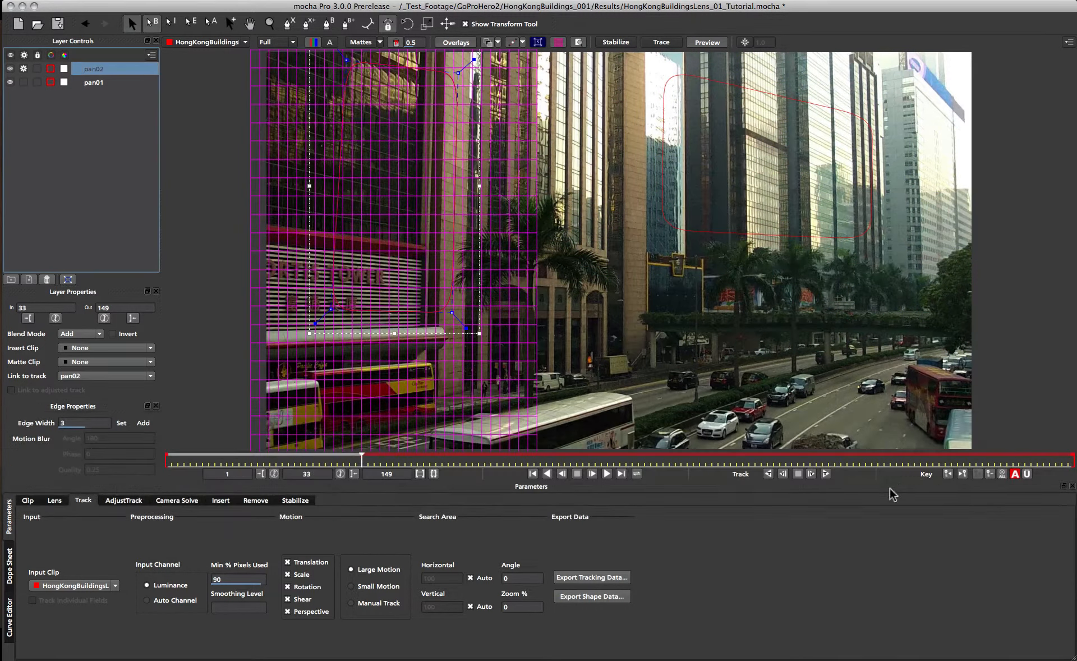
Track pan02 forward to the end of the clip and scrub back to check it.
left_click(825, 474)
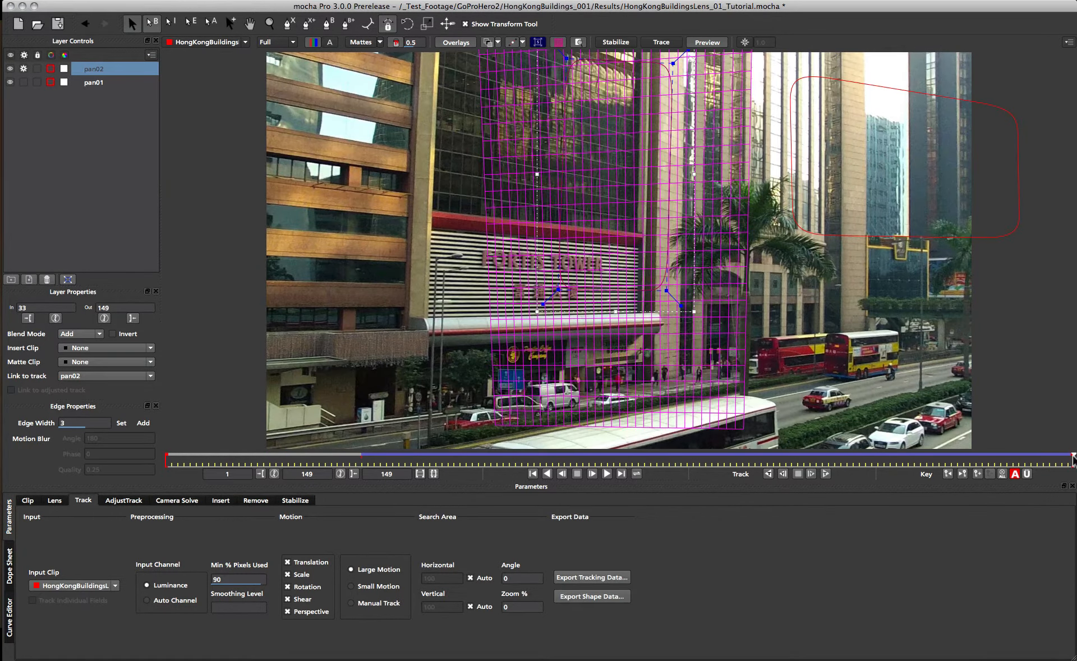
left_click_drag(1070, 459, 576, 460)
left_click(844, 231)
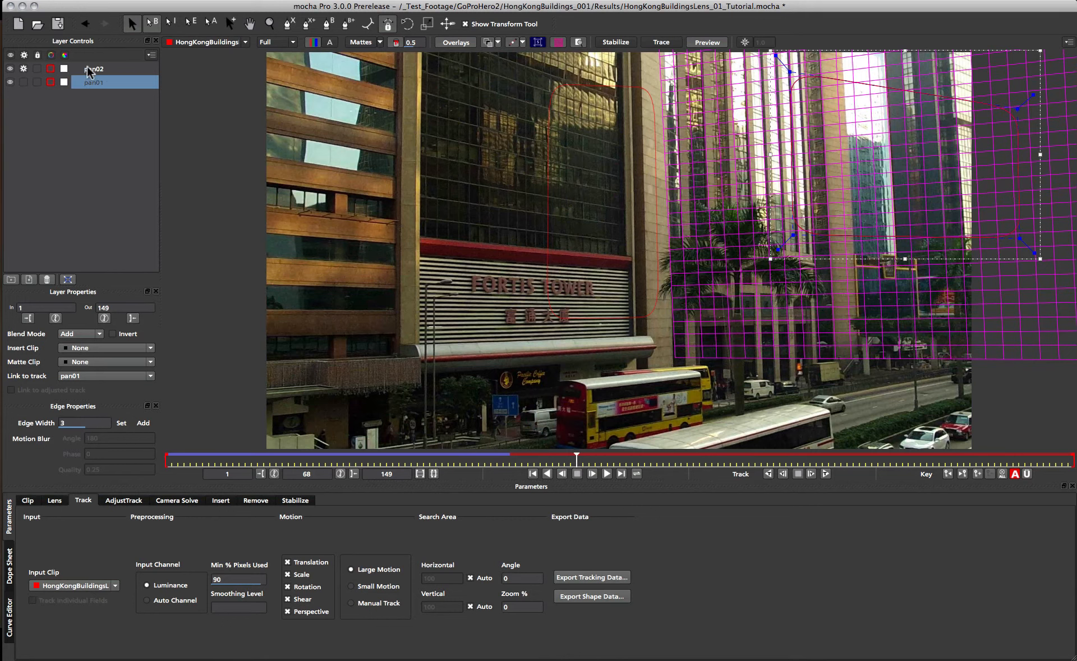
Select both the pan01 and pan02 layers and solve the camera with the Pan Tilt Zoom camera type.
left_click(94, 69)
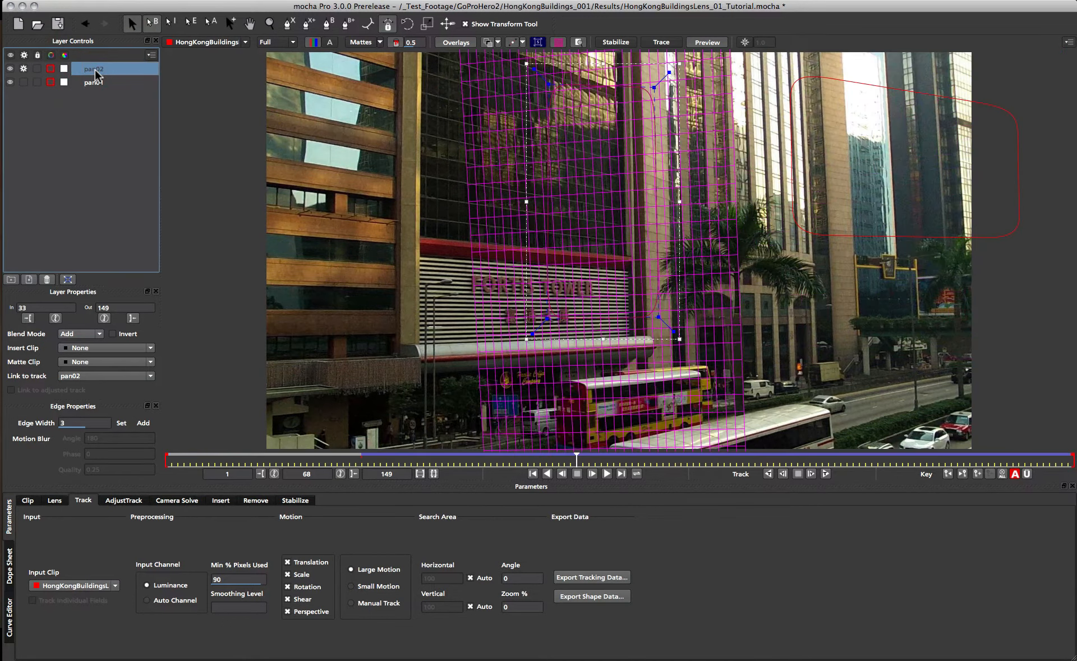
left_click(95, 82, "shift")
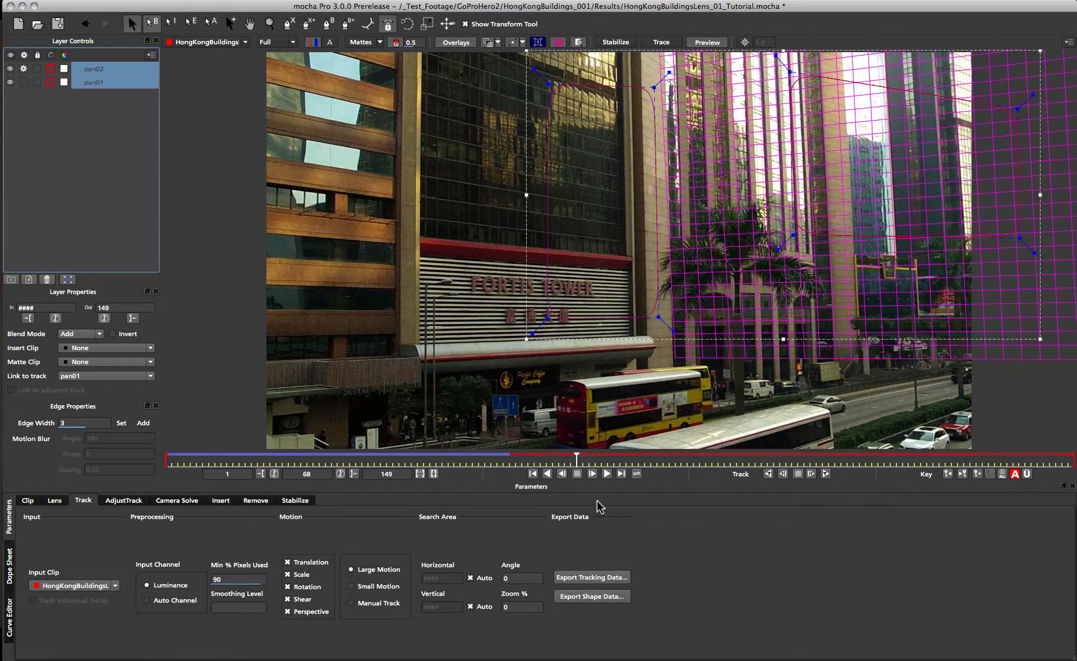
left_click_drag(574, 458, 297, 466)
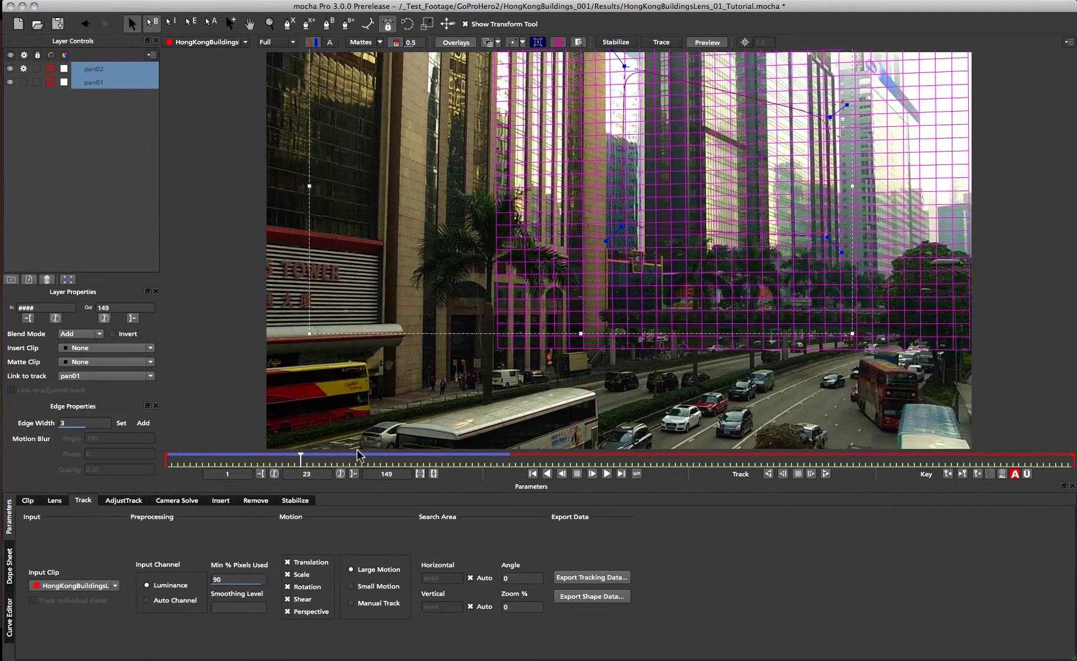
left_click(179, 501)
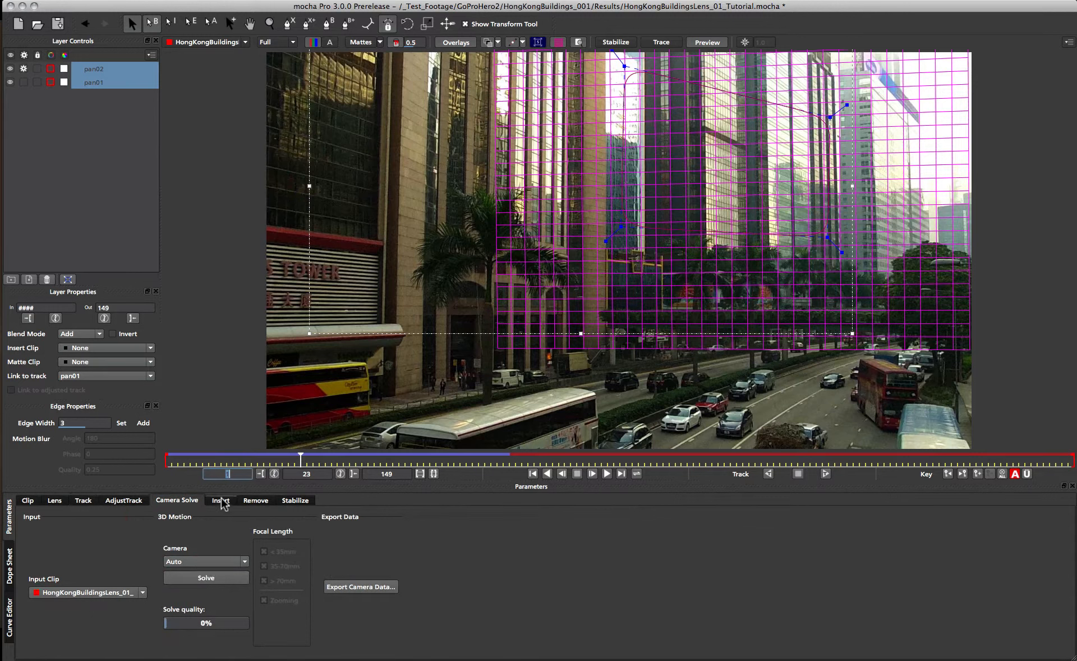
left_click(207, 561)
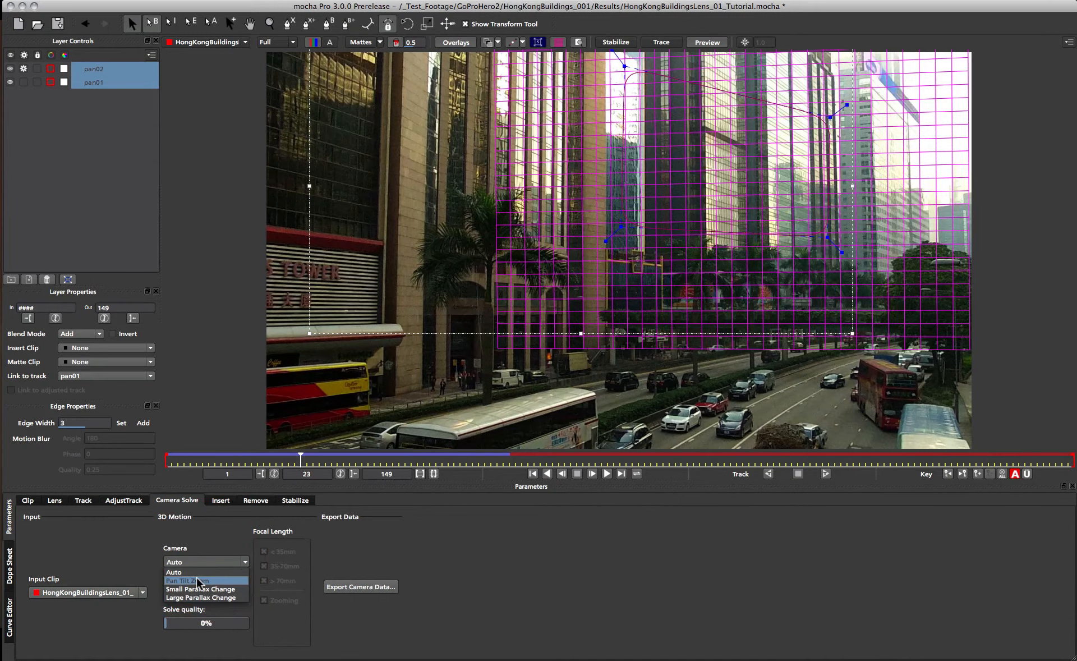
left_click(190, 579)
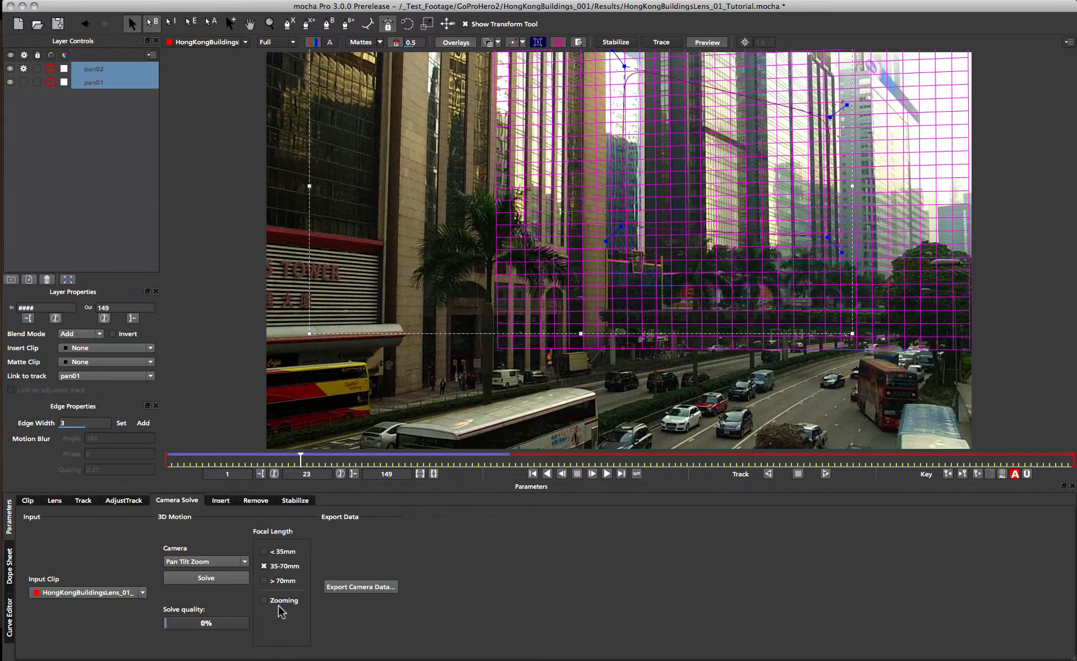
left_click(193, 583)
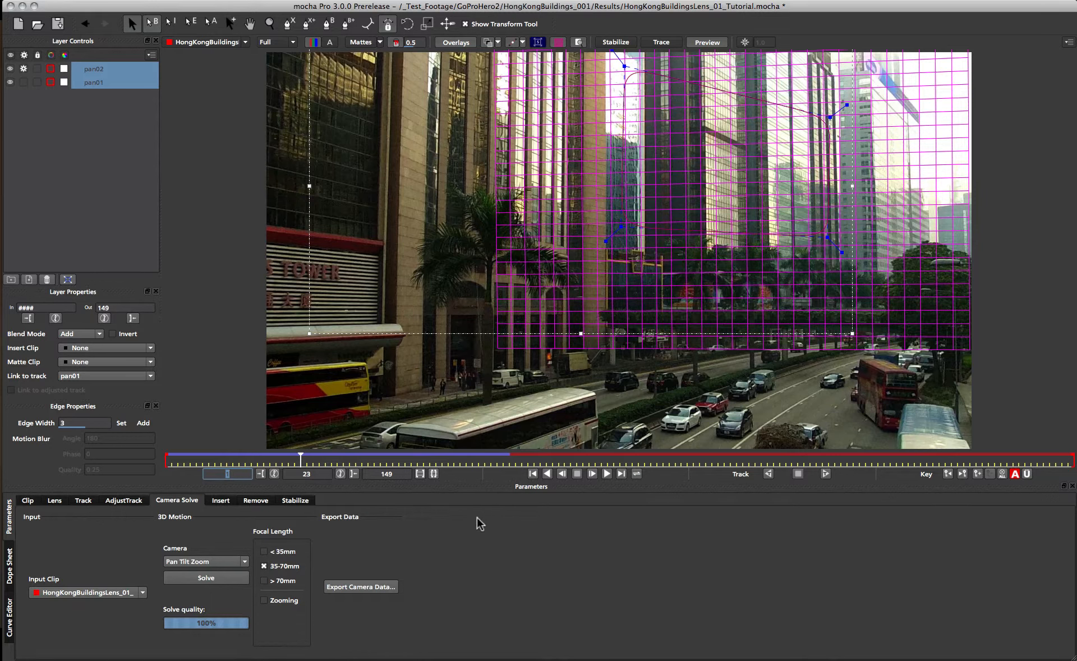
Export the camera solve in After Effects 3D Motion Data (*.txt) format and copy it to the clipboard.
left_click(376, 592)
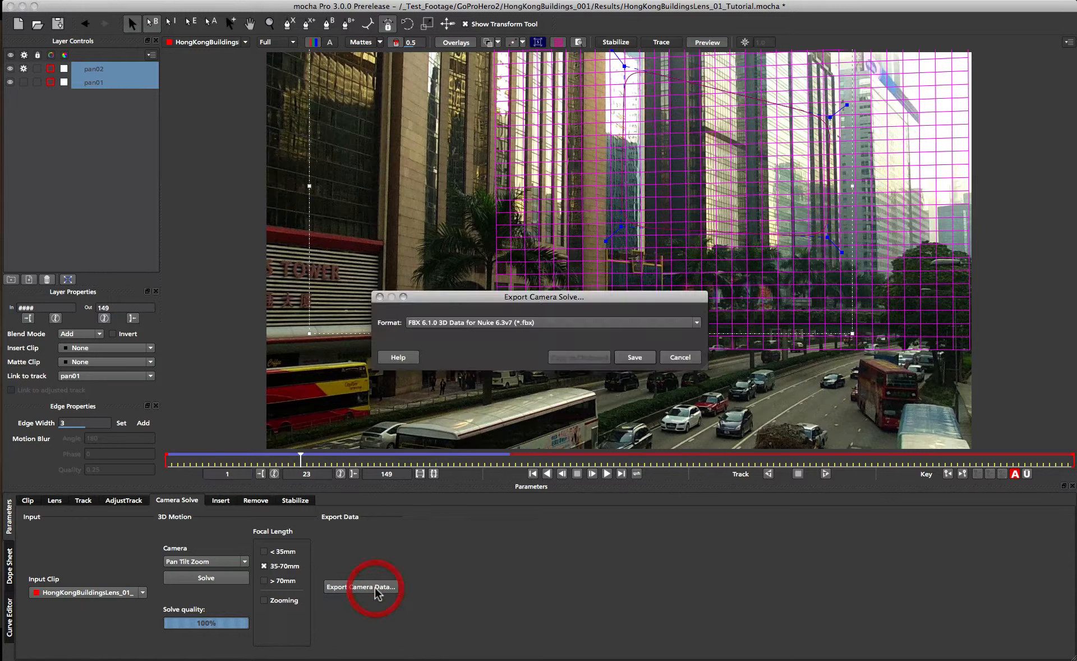
left_click(557, 324)
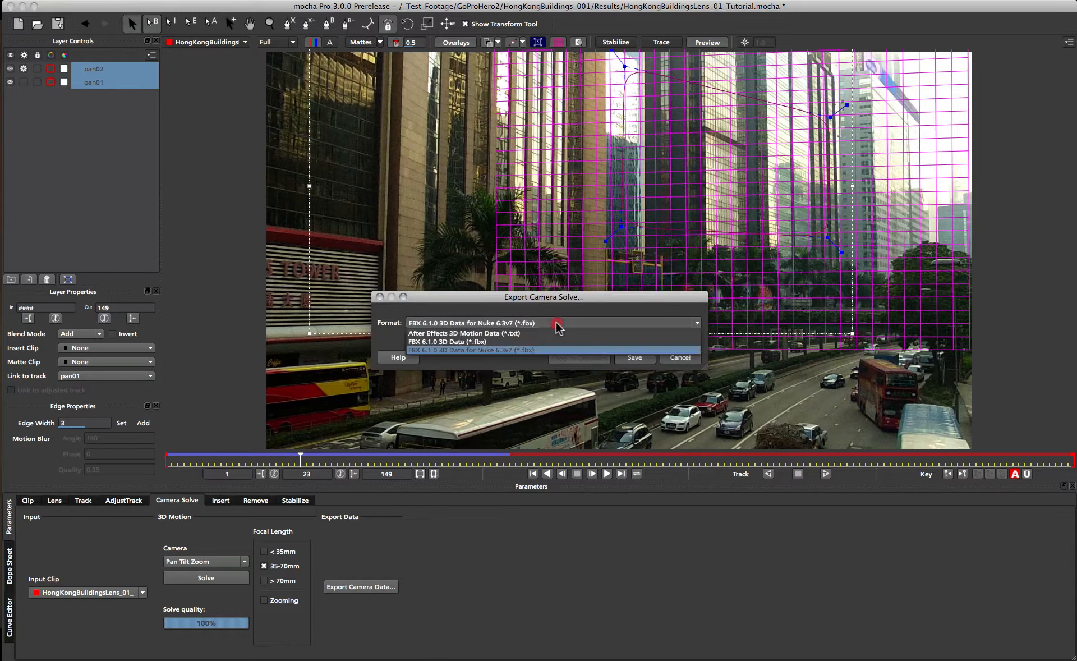
left_click(449, 333)
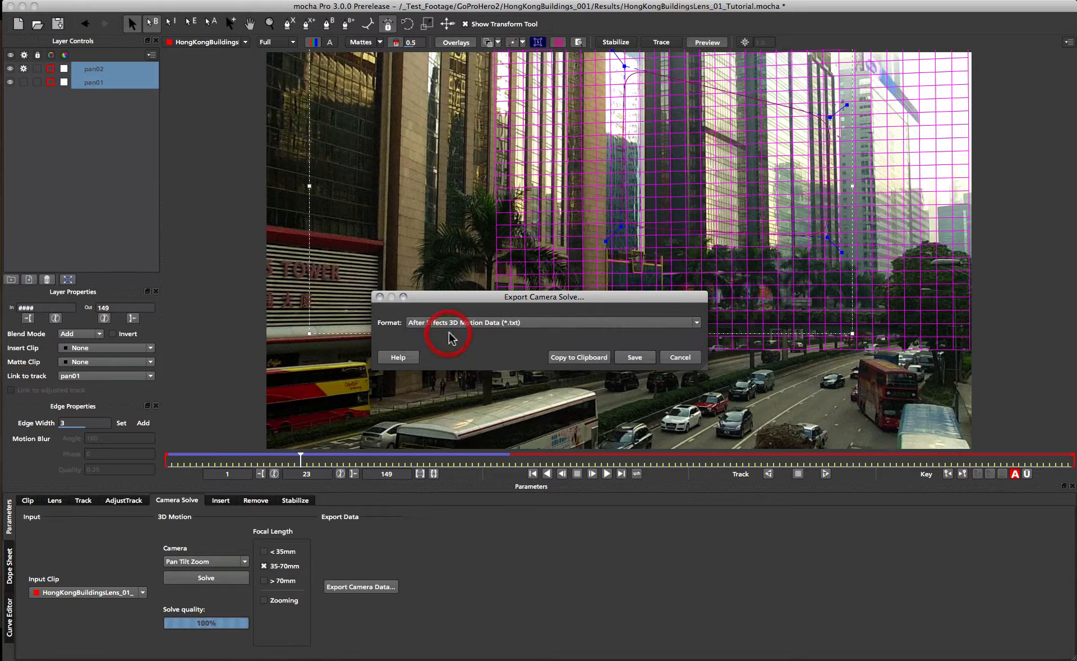
left_click(555, 358)
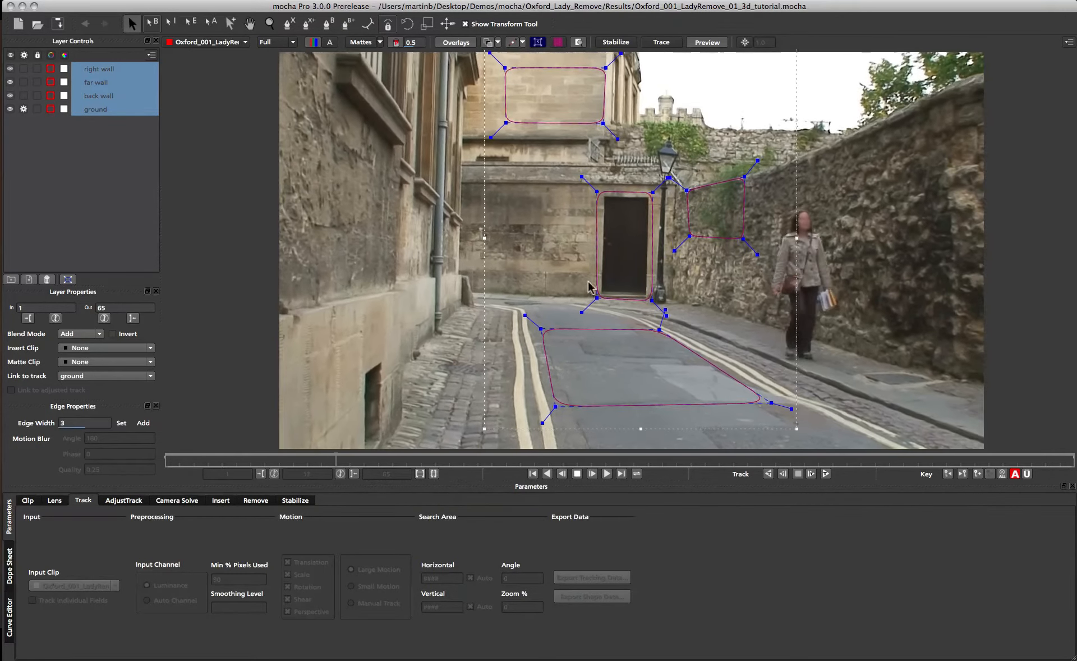
Play the Oxford street clip, select the ground layer and turn on its planar surface grid.
key("space")
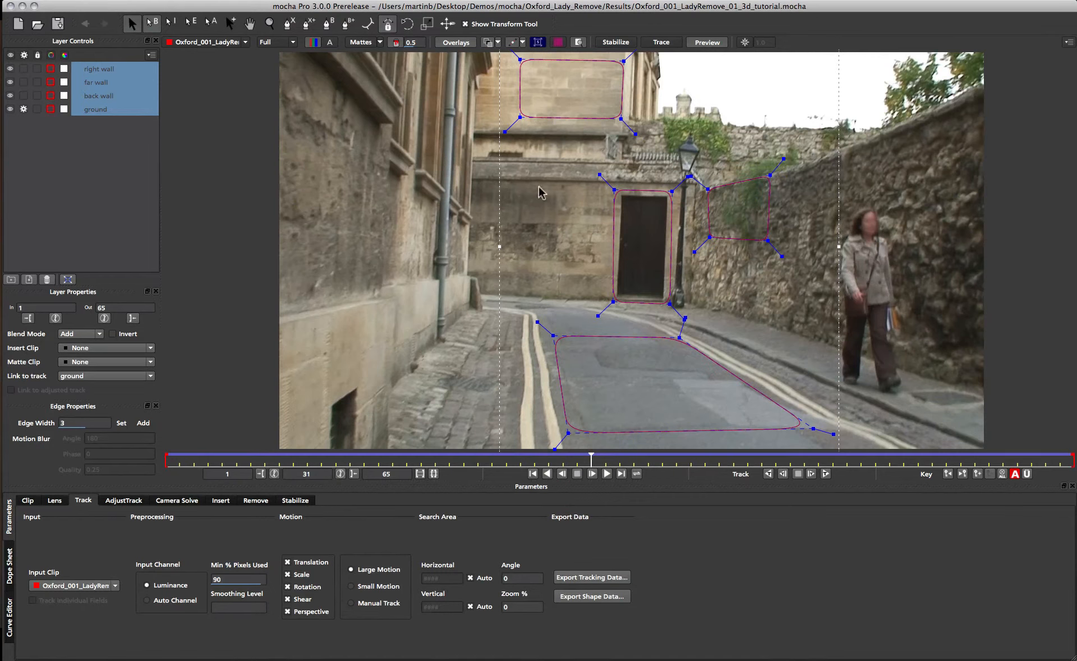
left_click(684, 383)
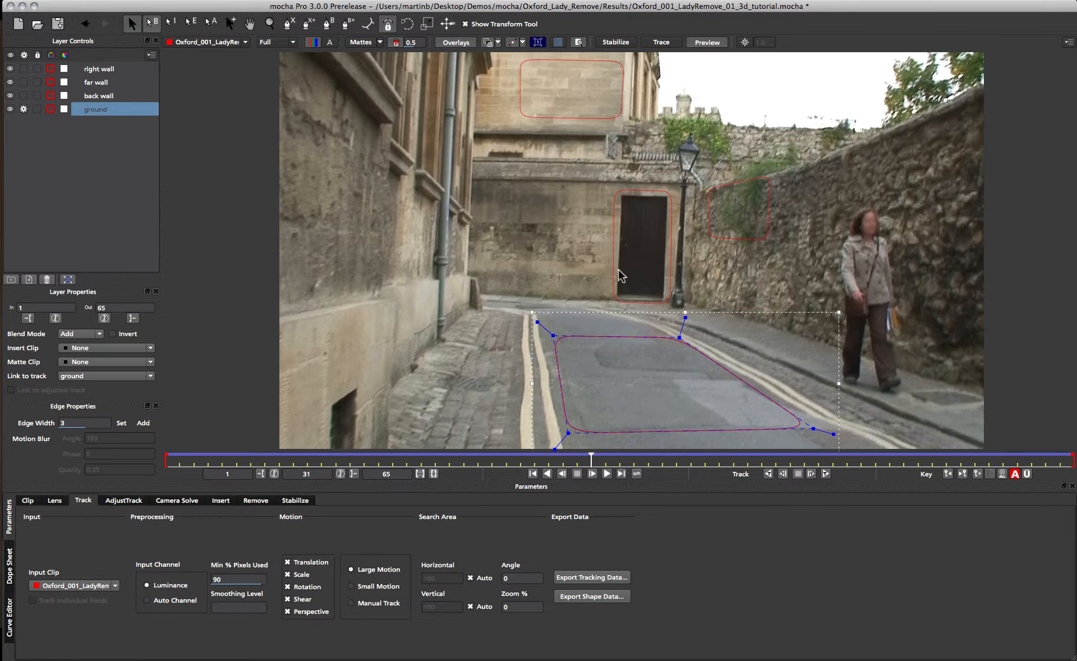
left_click(558, 42)
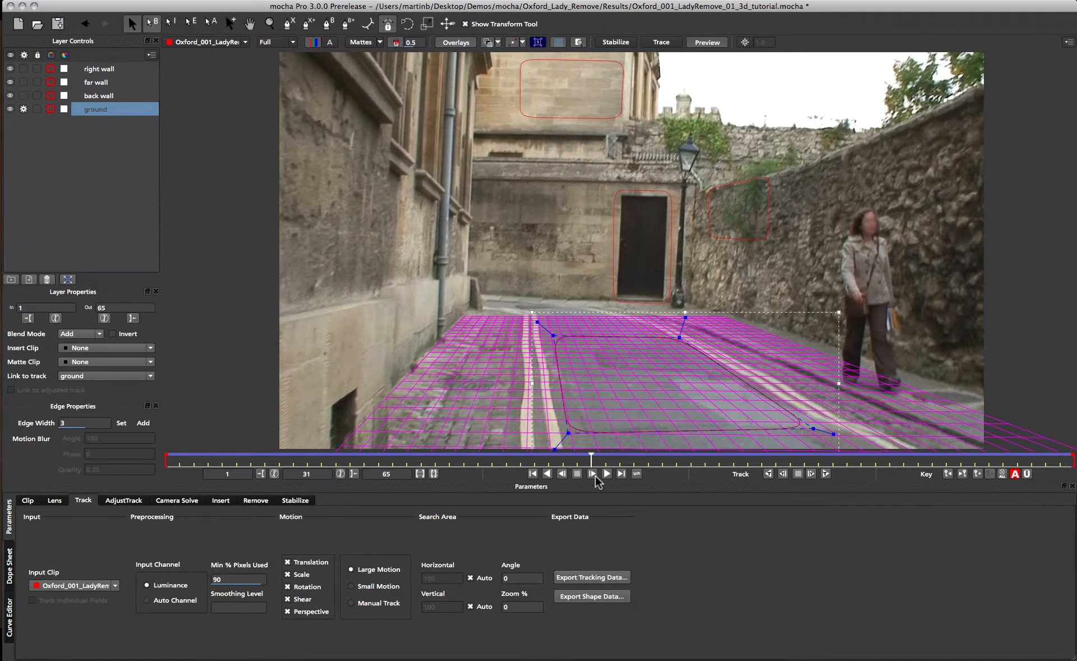
left_click_drag(590, 460, 600, 483)
Select the right wall, ground, back wall and far wall layers in turn to inspect their tracked planes.
left_click(748, 244)
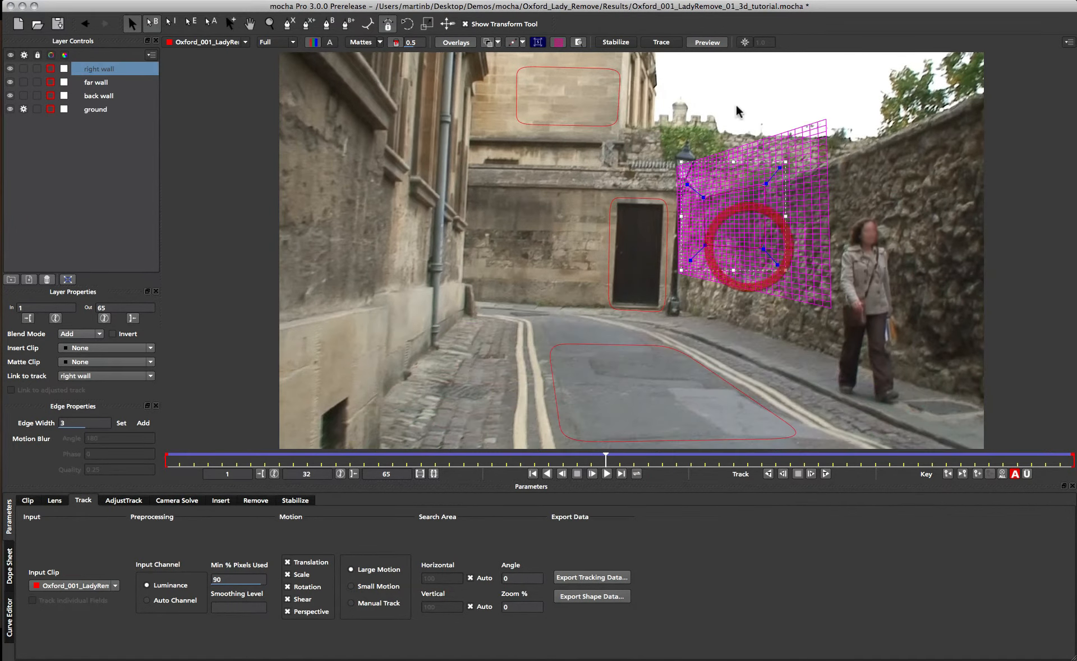
left_click(589, 341)
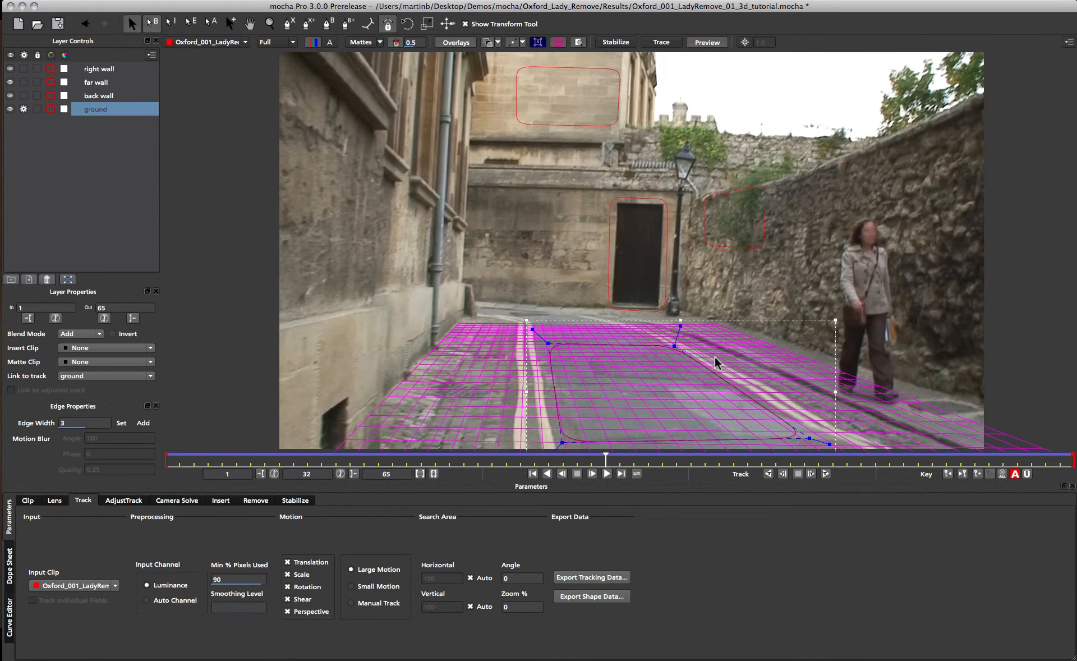
left_click(707, 209)
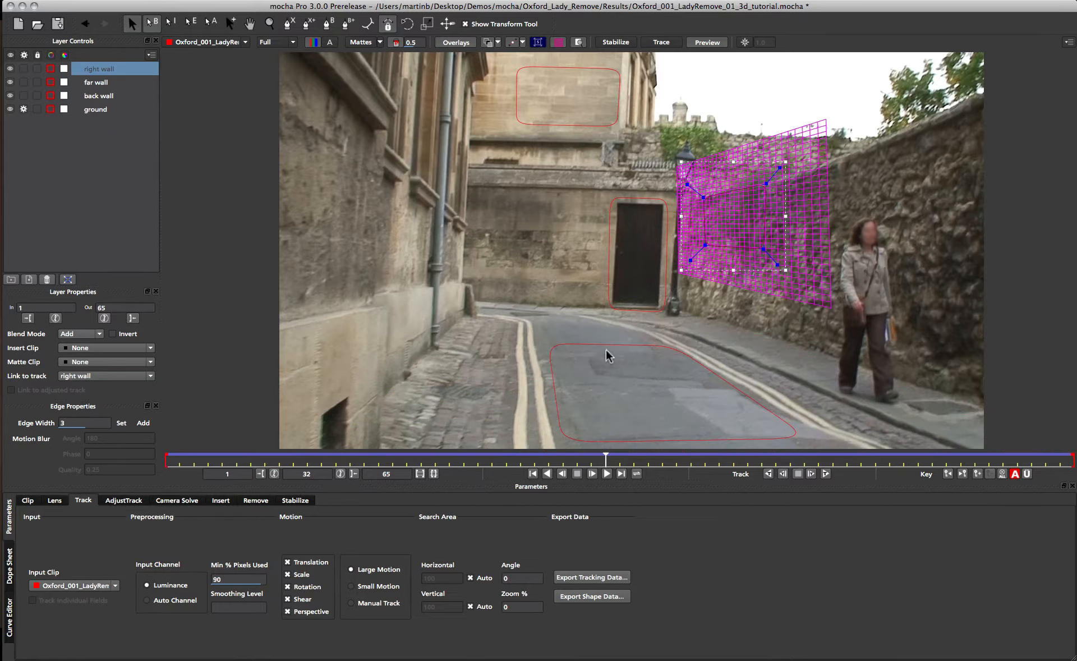
left_click(639, 347)
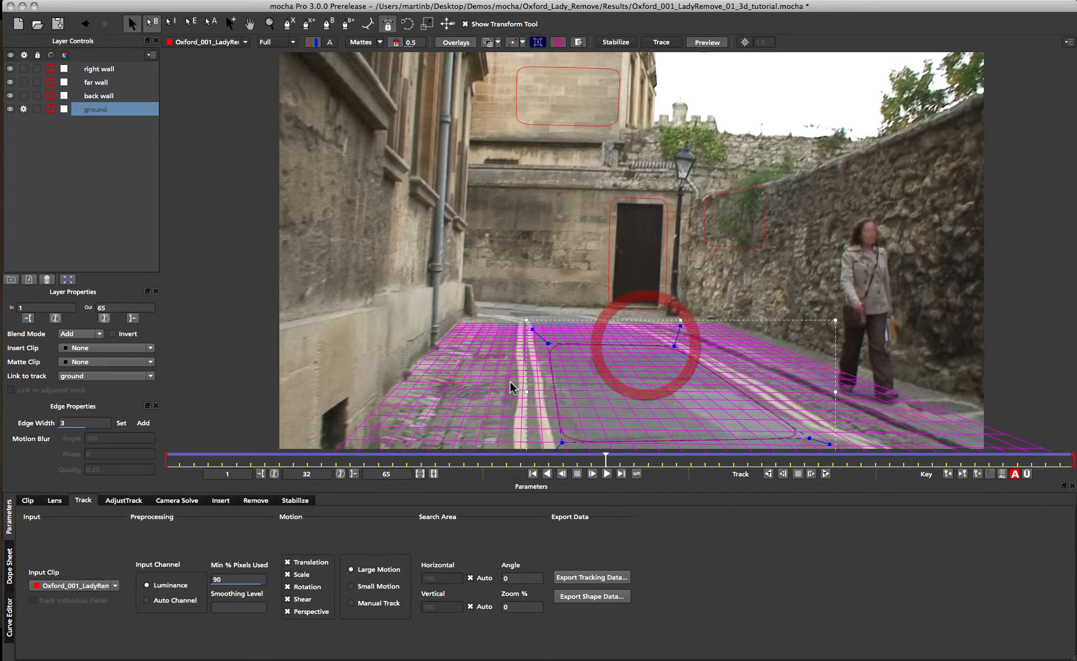
left_click(705, 252)
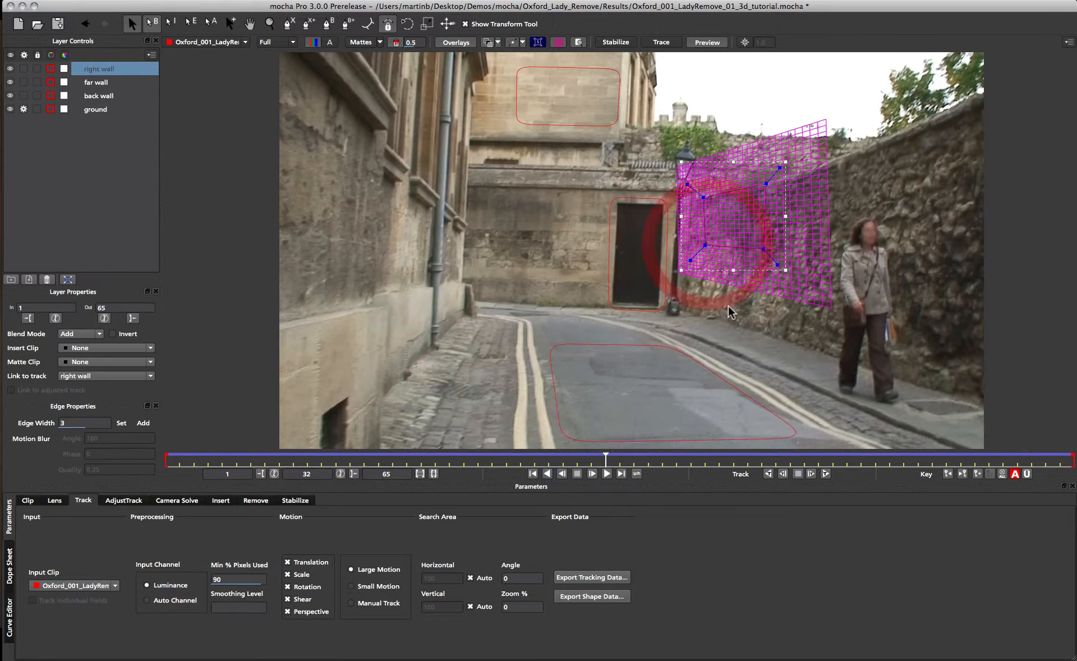
left_click(633, 208)
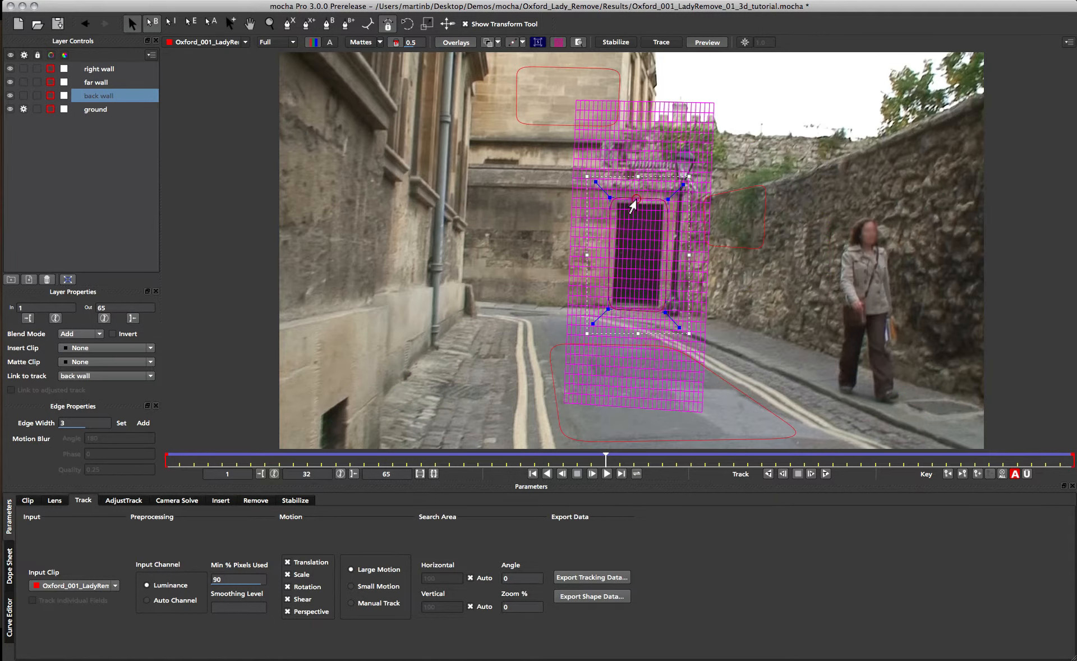
left_click(730, 197)
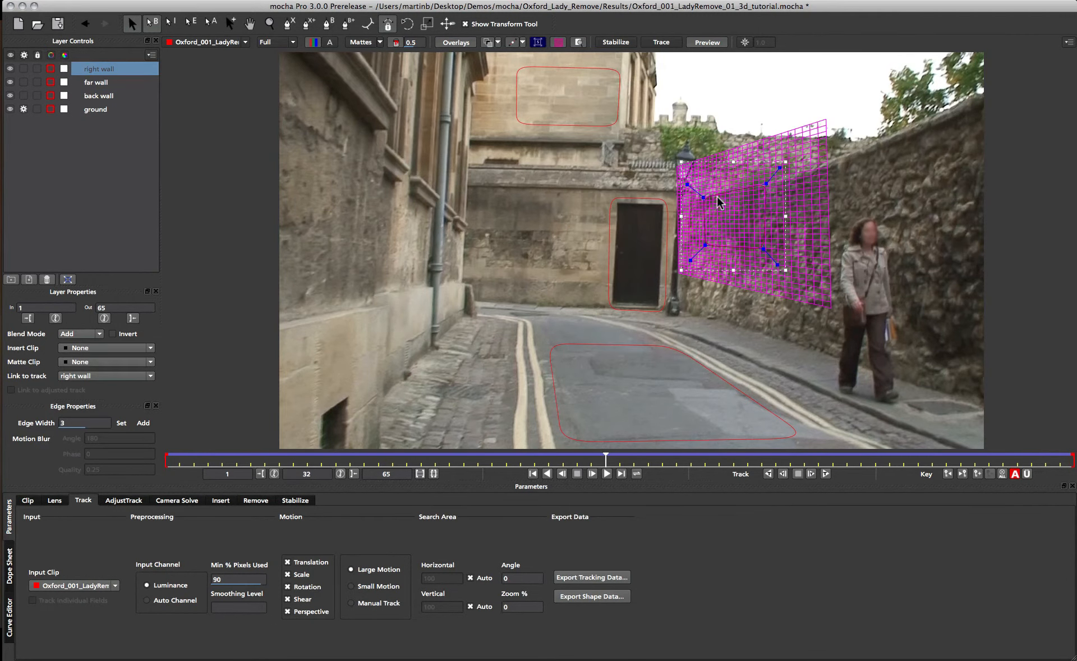
left_click(567, 123)
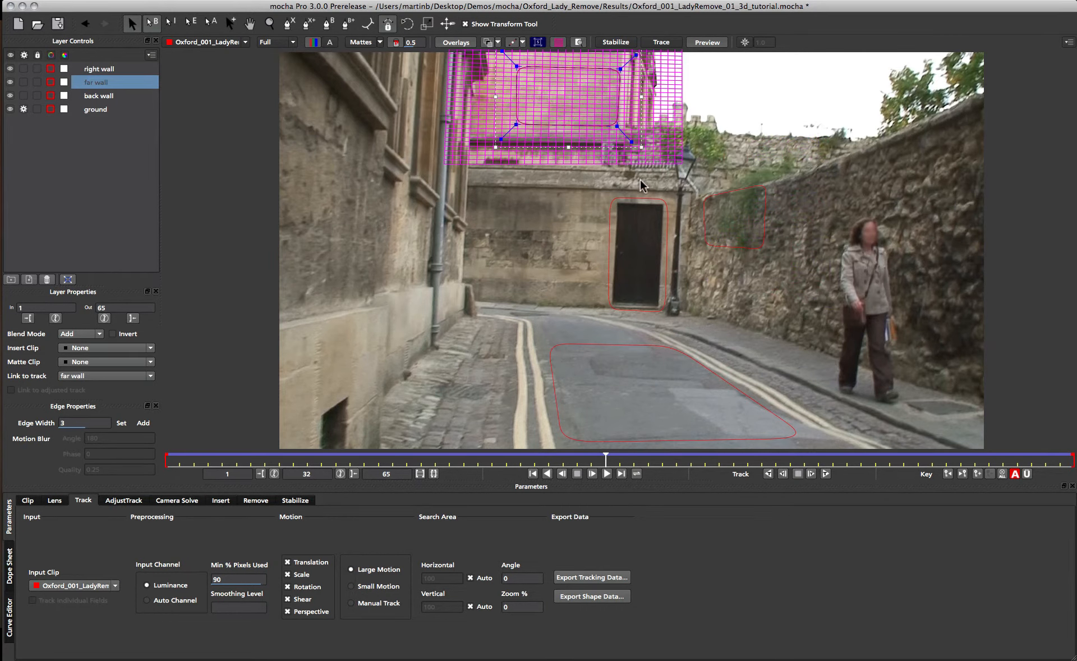
left_click(629, 209)
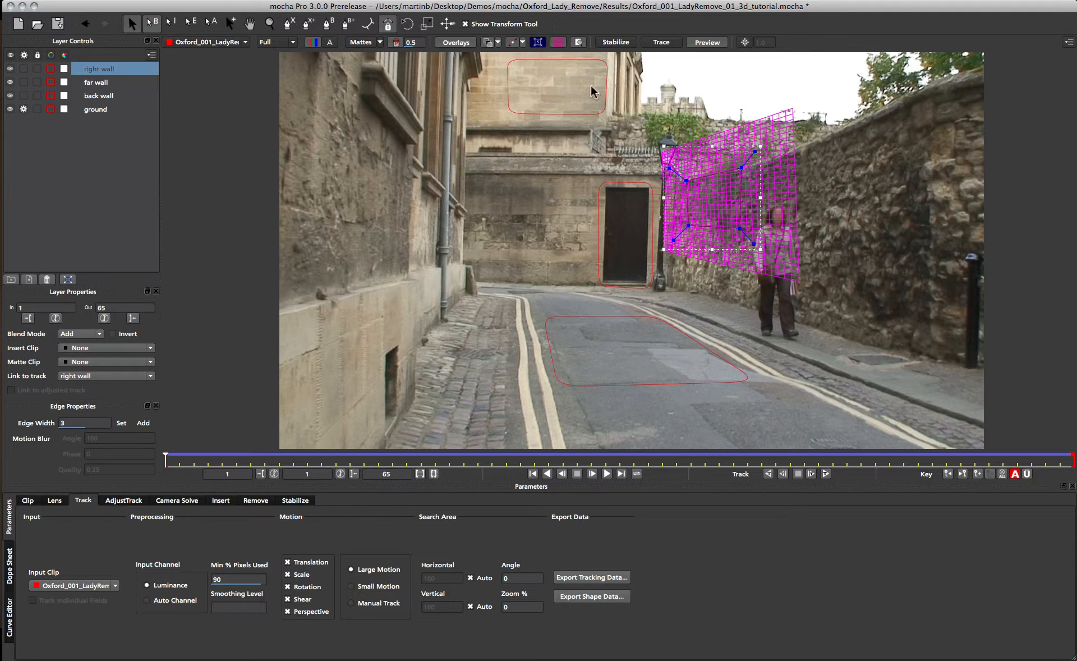
left_click(568, 115)
left_click(616, 187)
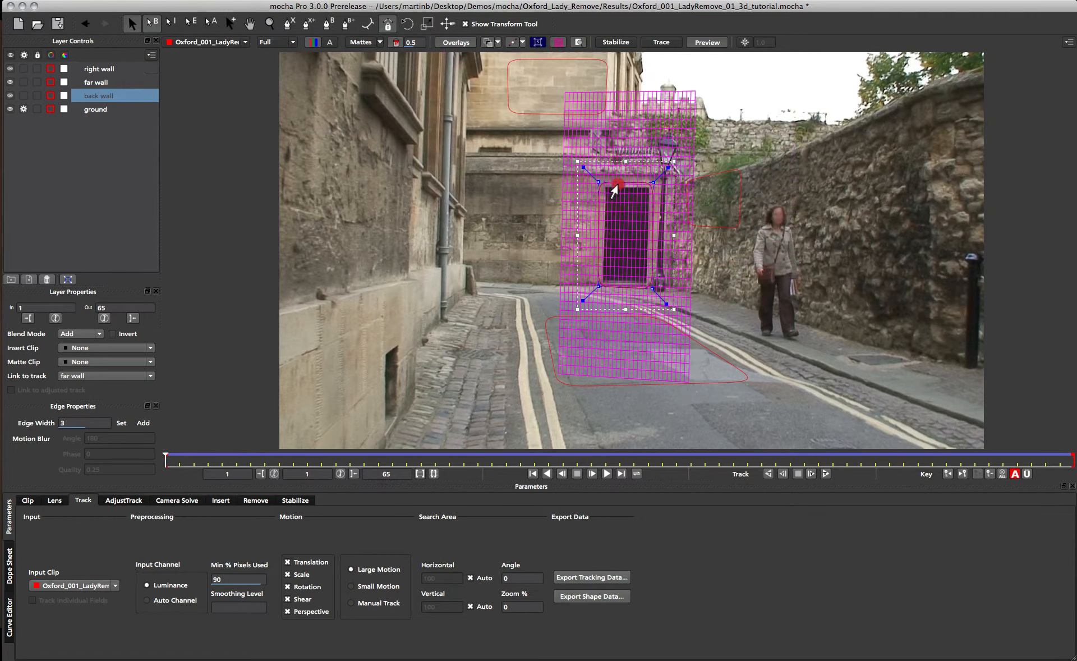
left_click(735, 171)
left_click(634, 318)
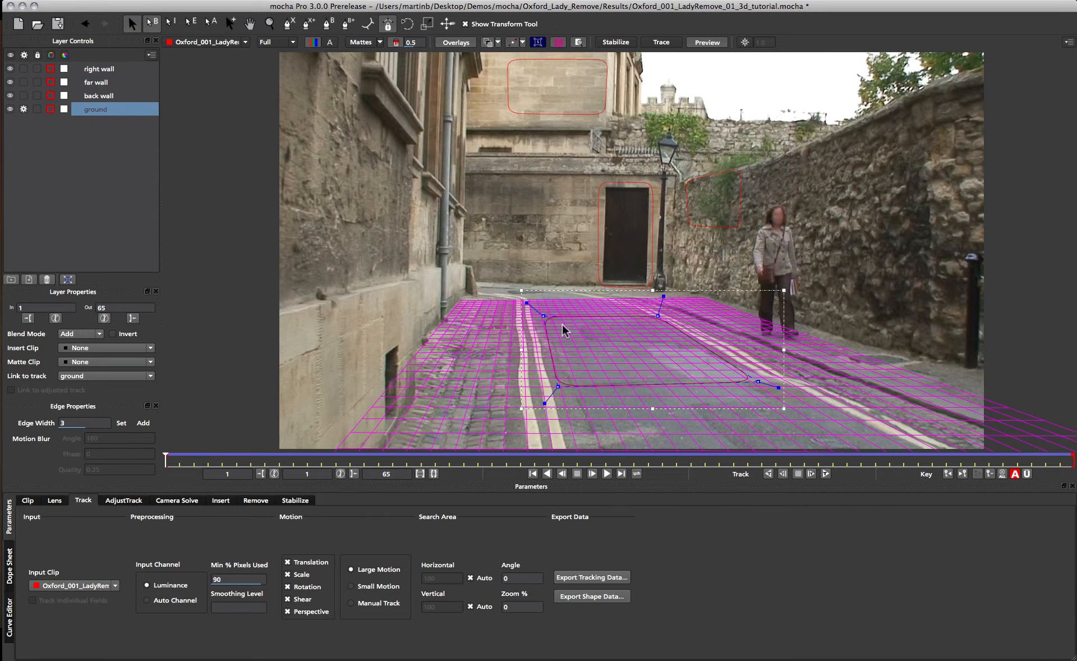
left_click(578, 121)
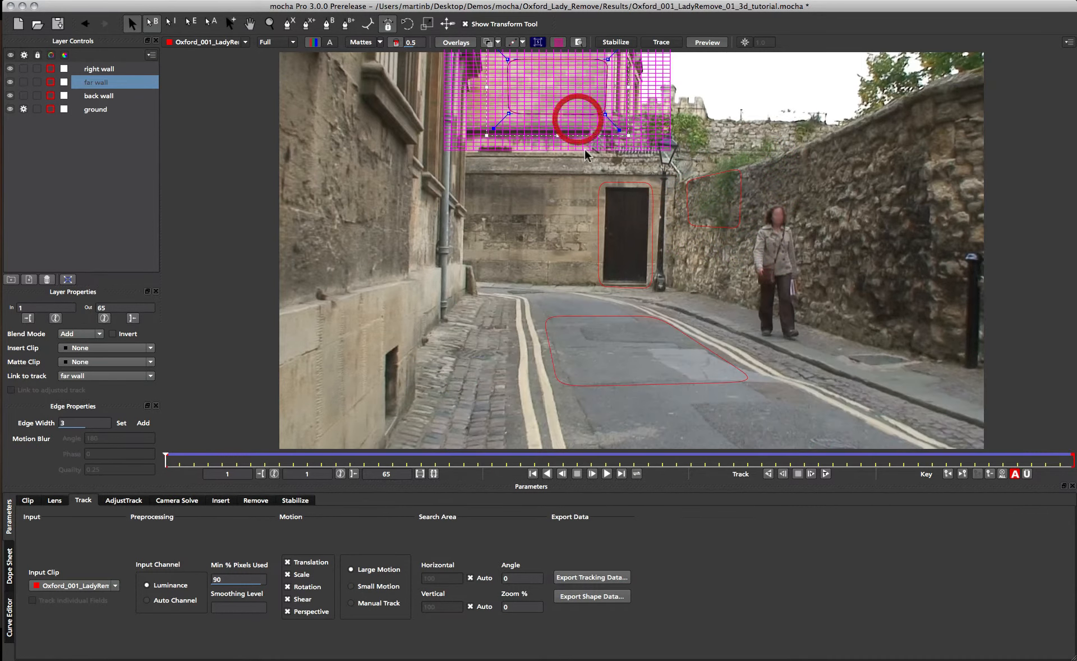
left_click(596, 195)
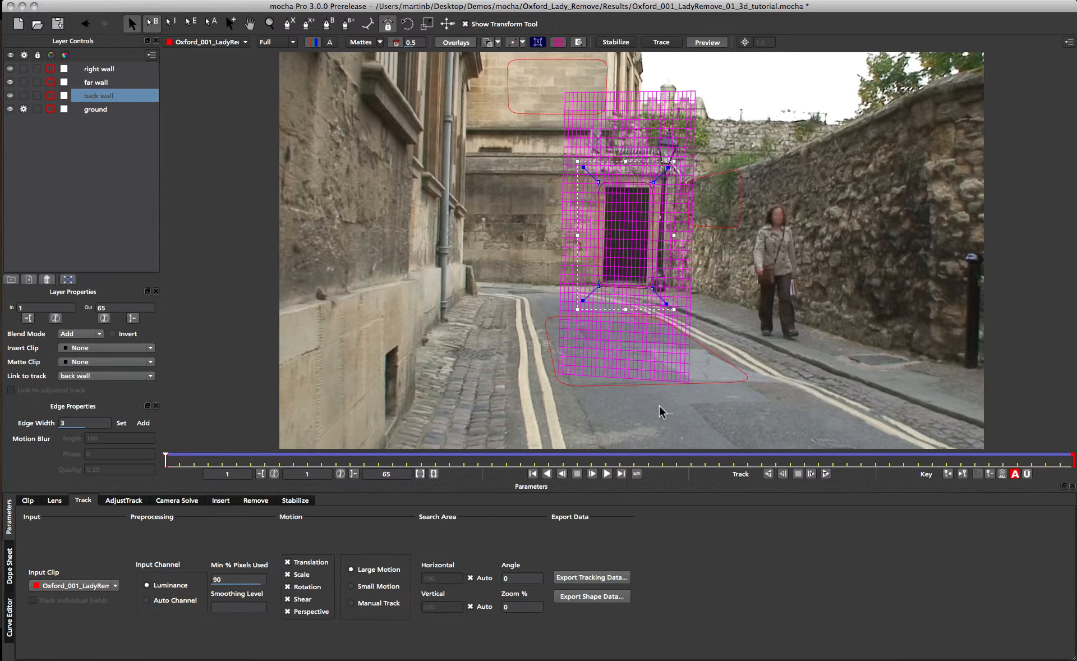
left_click(702, 384)
left_click(630, 170)
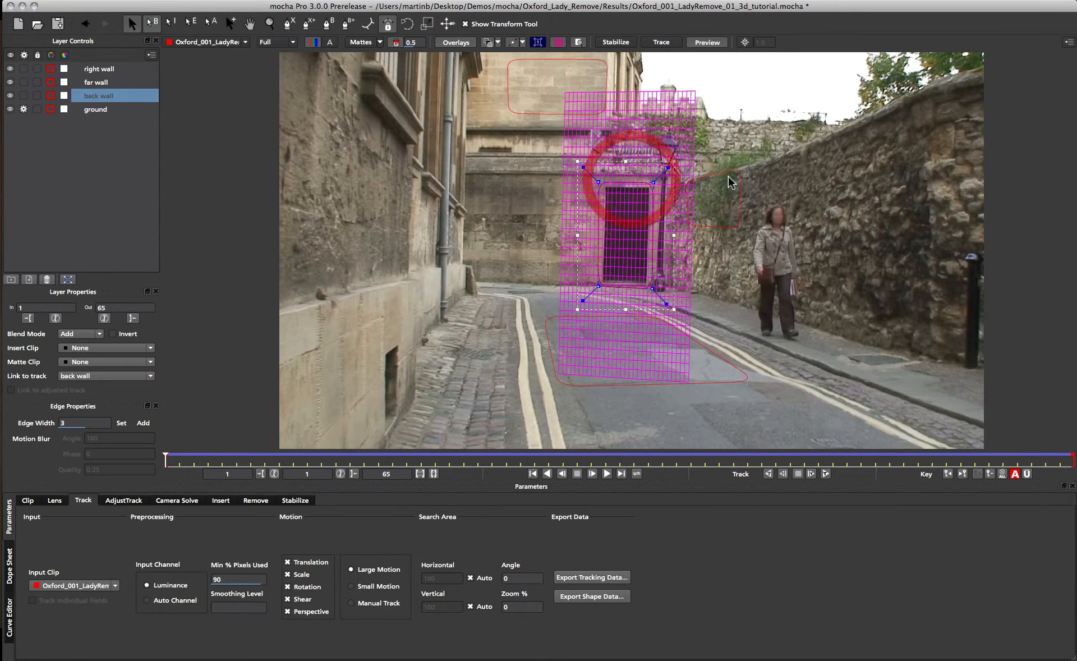
left_click(726, 174)
left_click(559, 113)
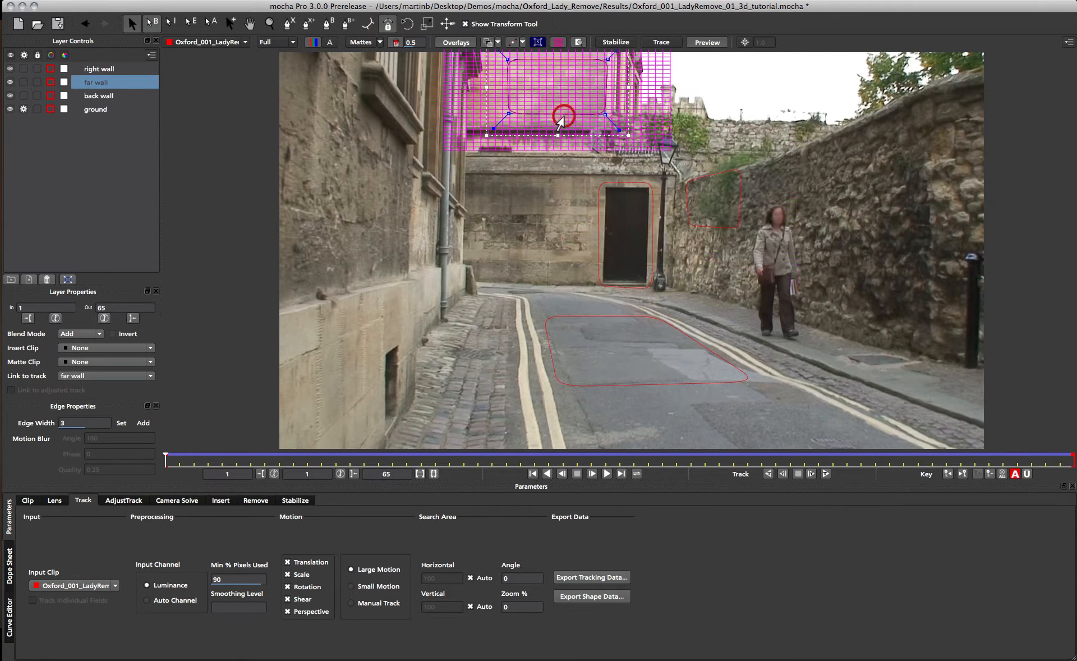
left_click(713, 227)
left_click(601, 178)
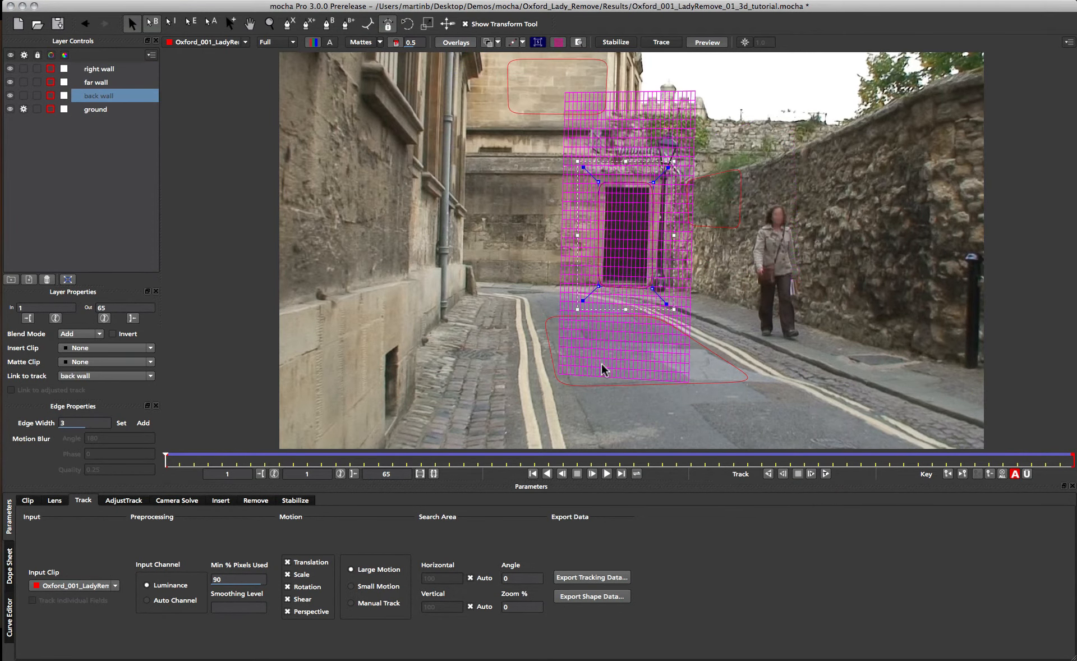
left_click(701, 386)
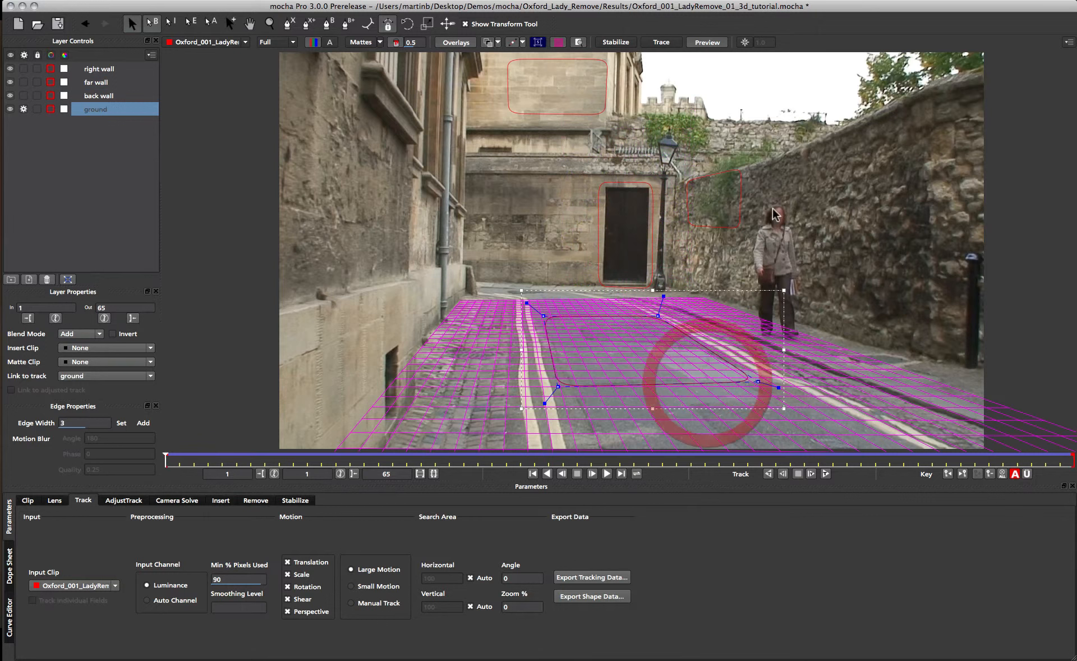
left_click(690, 180)
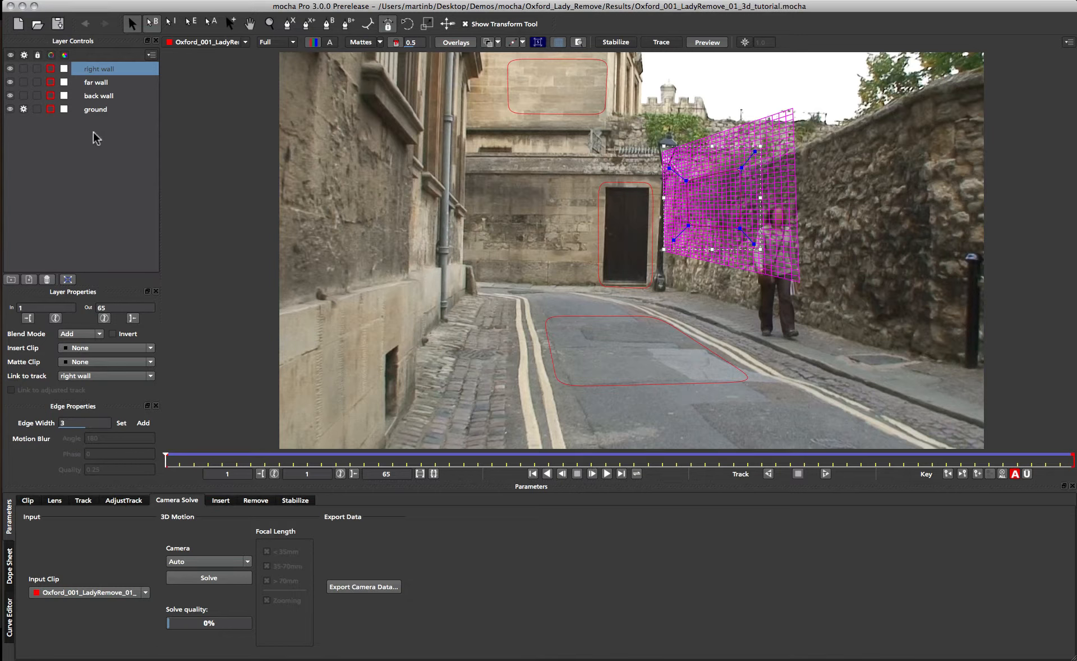
Select the four Oxford layers and solve the camera with the Small Parallax Change camera type.
left_click(91, 111, "shift")
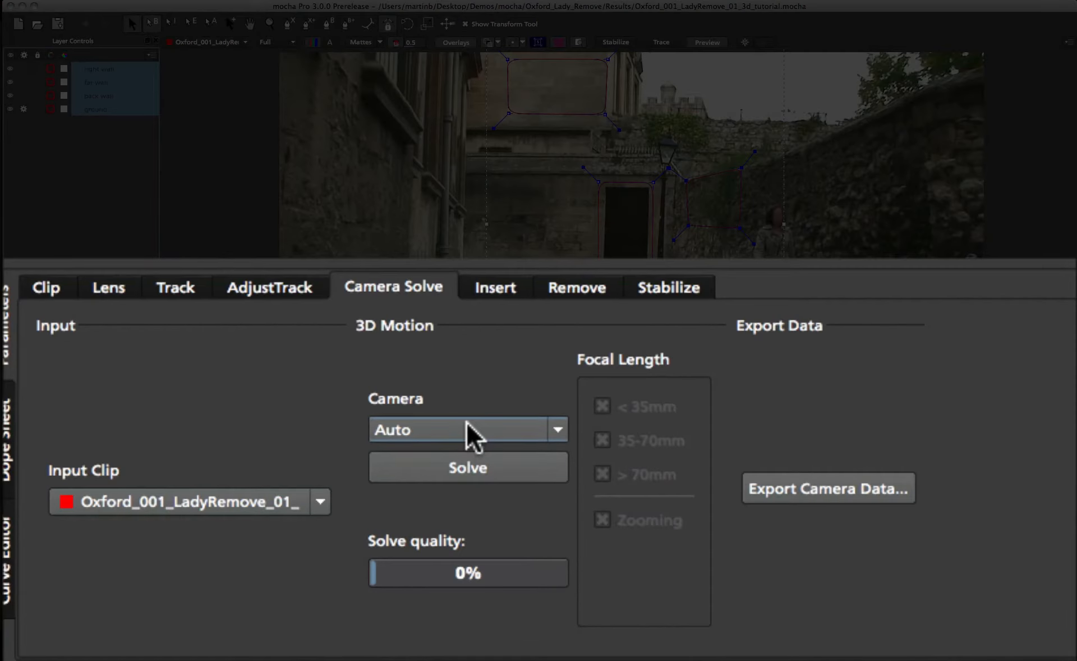
left_click(473, 433)
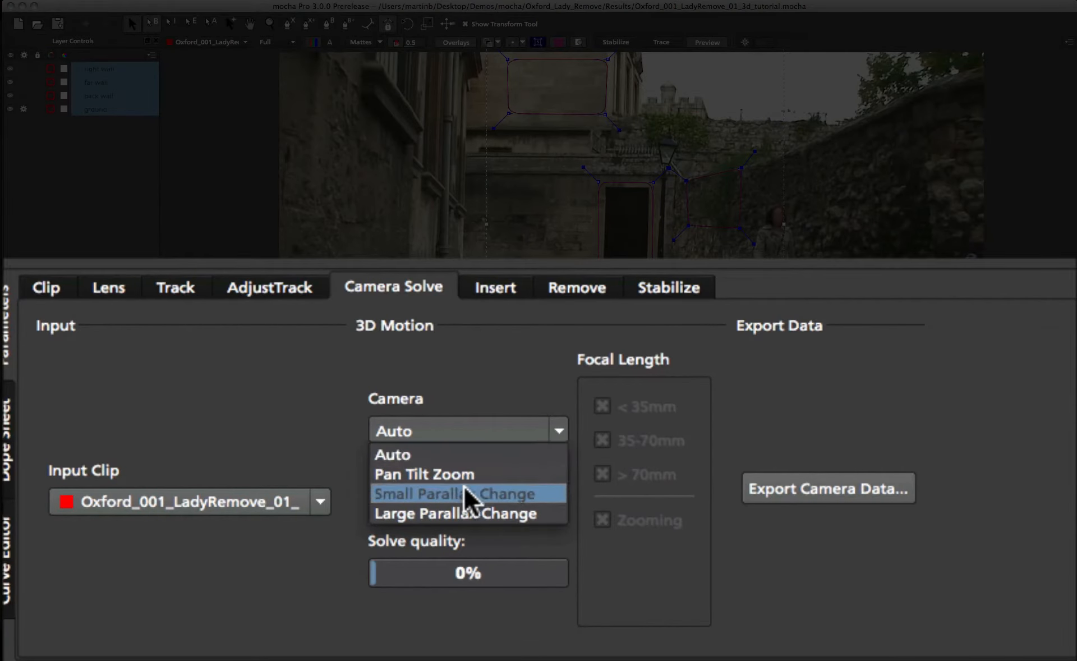
left_click(451, 369)
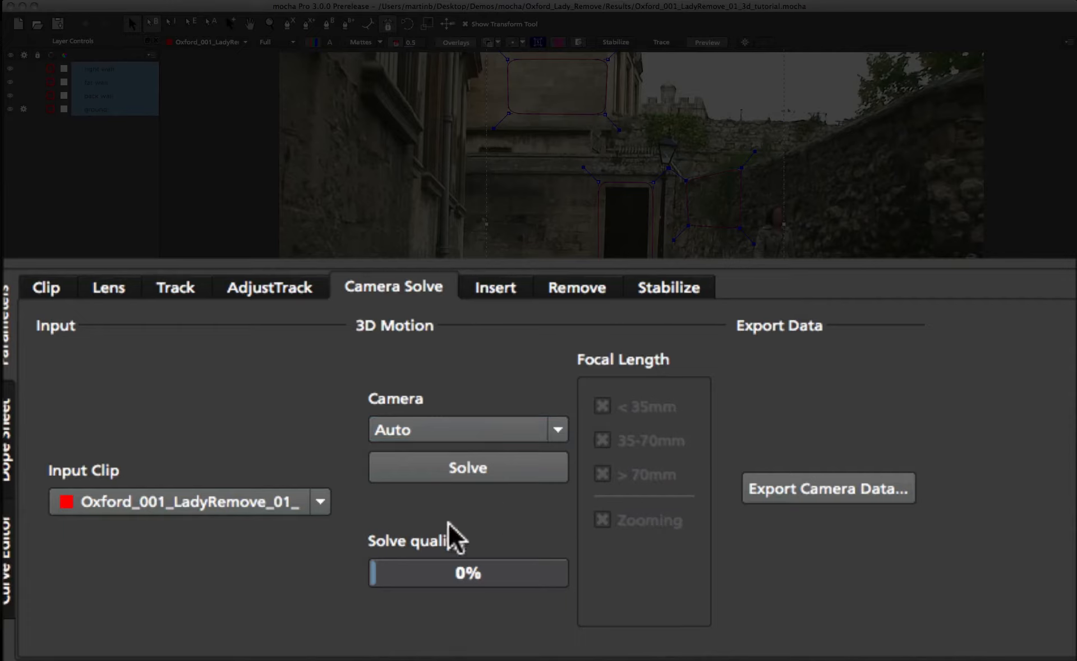
left_click(476, 430)
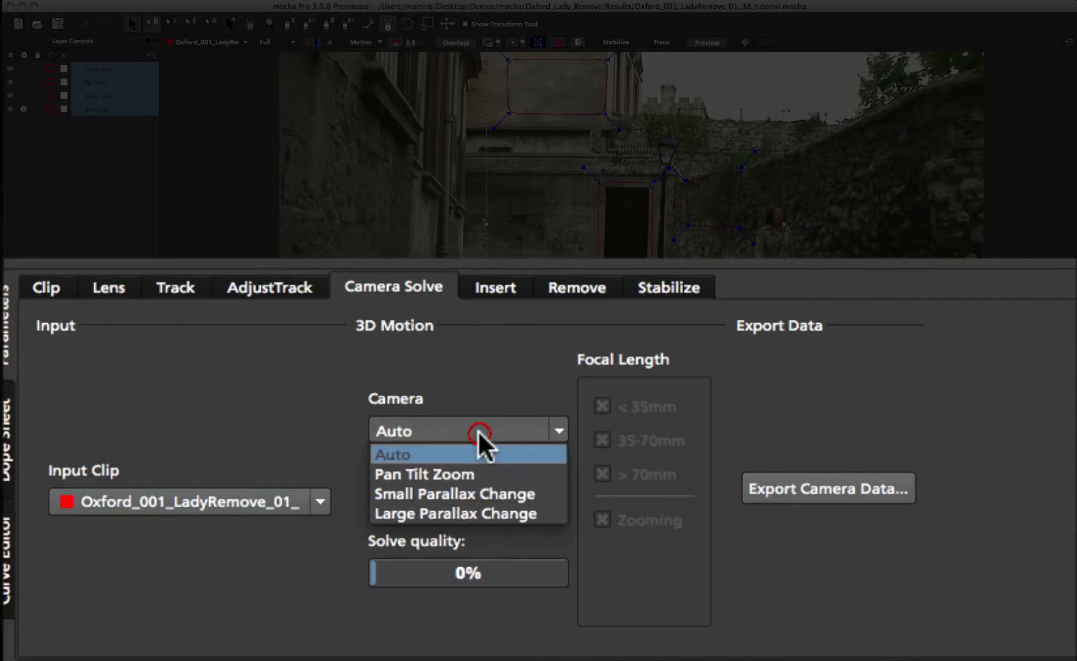
left_click(494, 492)
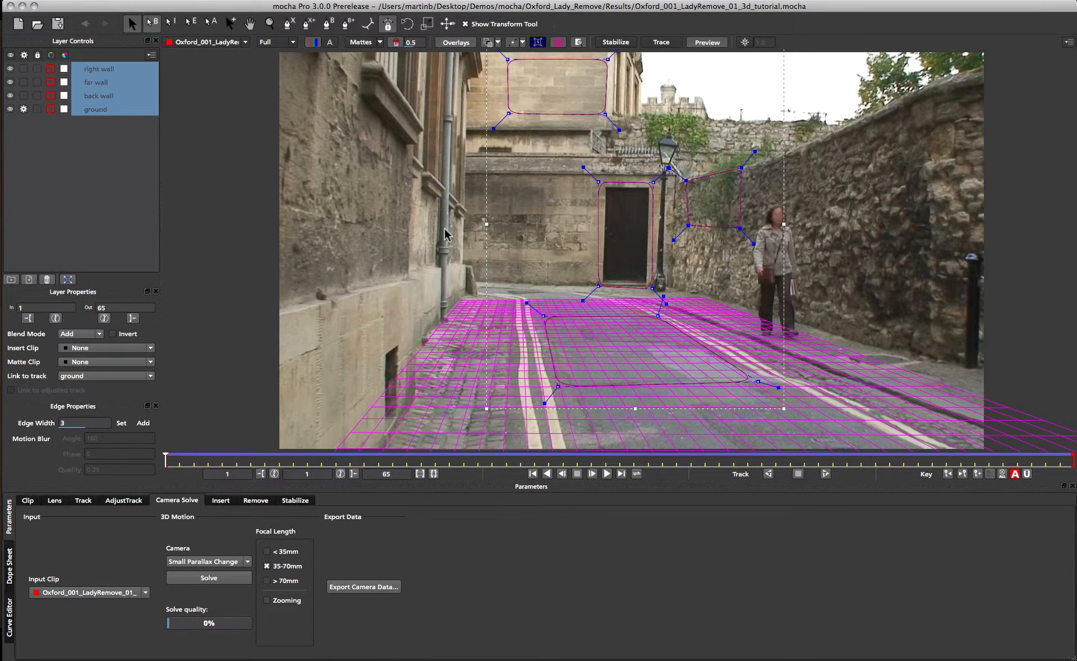
left_click(200, 577)
left_click(209, 580)
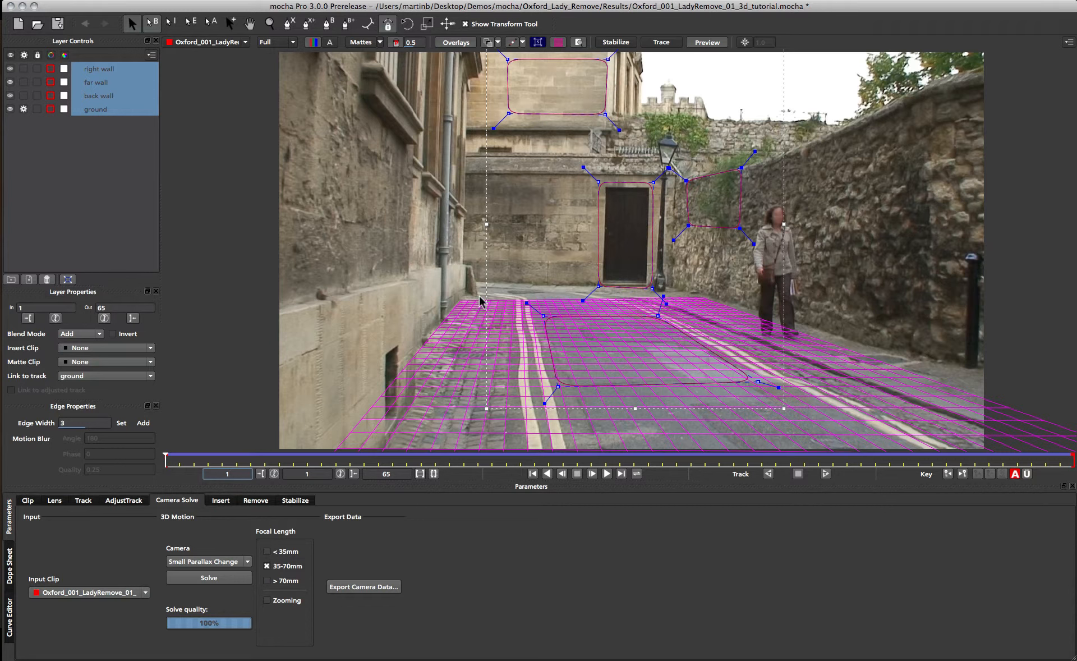
Export the camera solve in FBX 6.1.0 3D Data for Nuke 6.3v7 (*.fbx) format.
left_click(373, 587)
left_click_drag(485, 298, 464, 243)
left_click(452, 269)
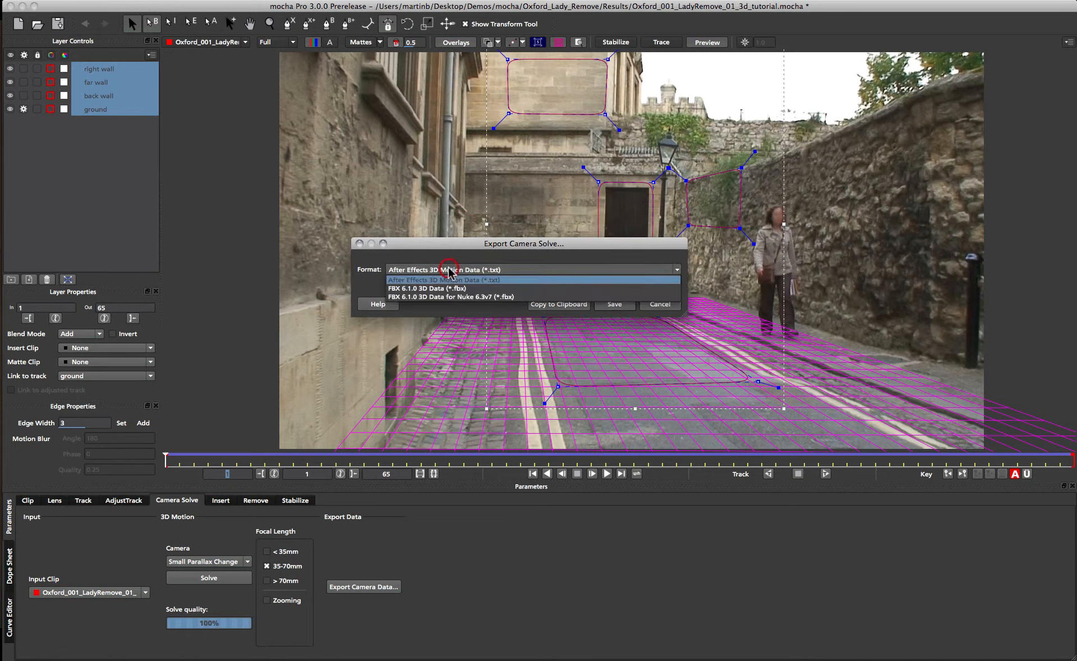
left_click(443, 299)
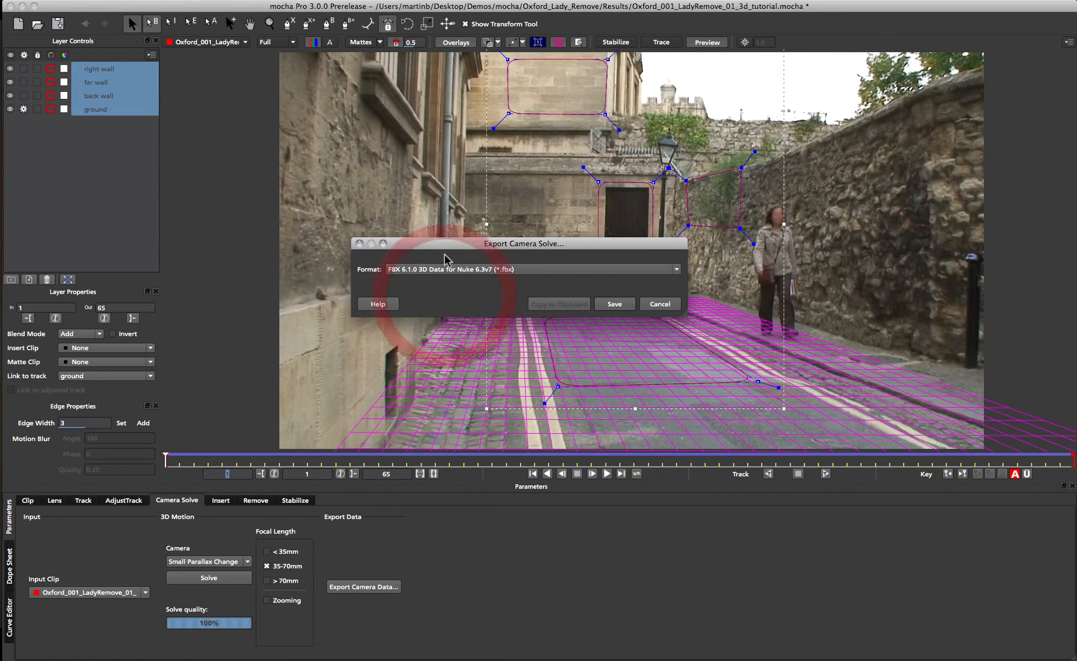
left_click_drag(471, 244, 463, 264)
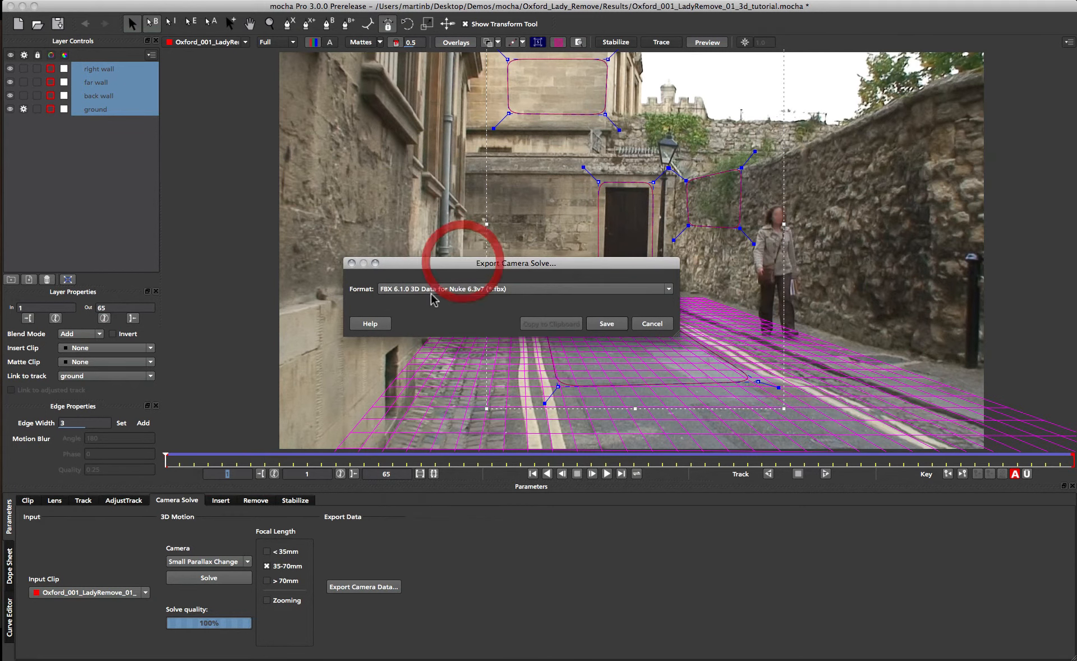
left_click(606, 324)
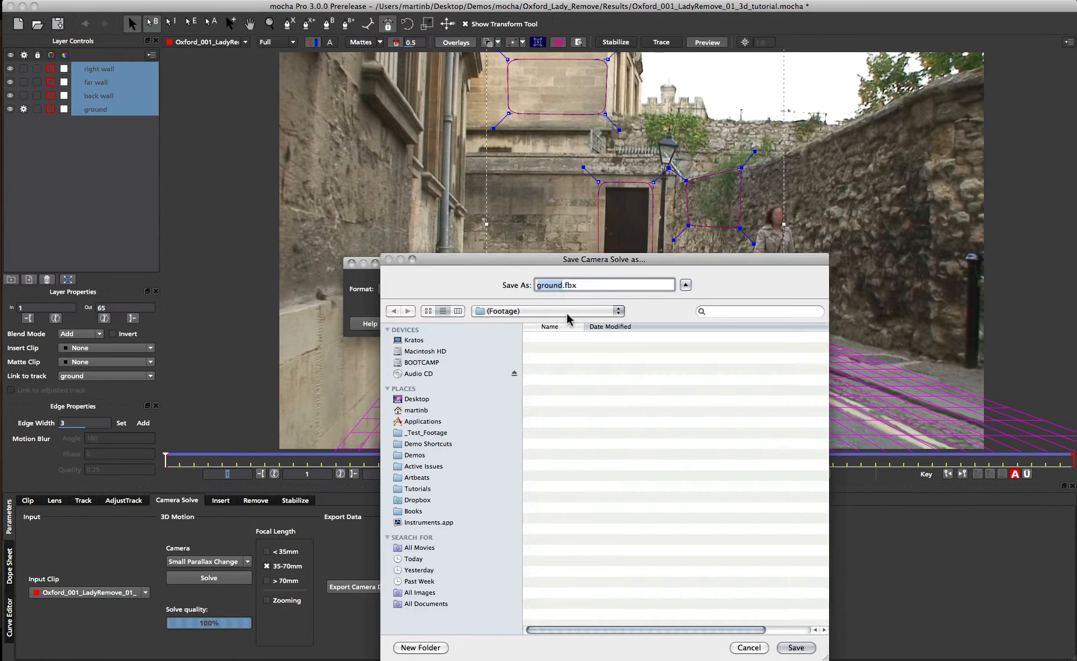
Save the exported camera file as smallparallax in the Oxford_Lady_Remove folder.
left_click(592, 287)
left_click(592, 288)
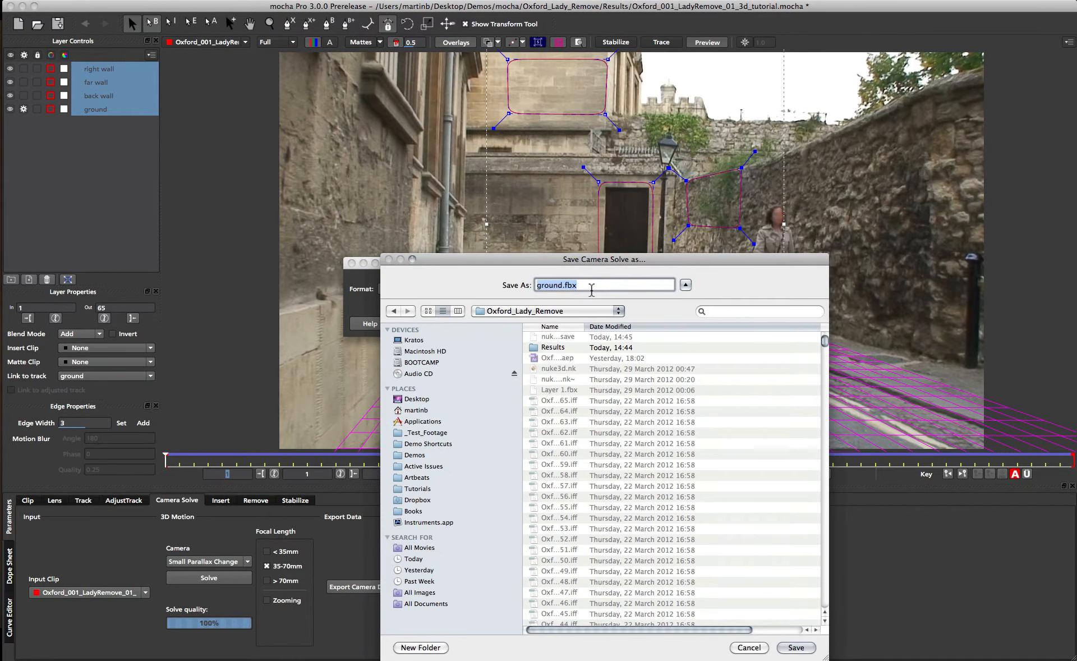
type("smallparaalax")
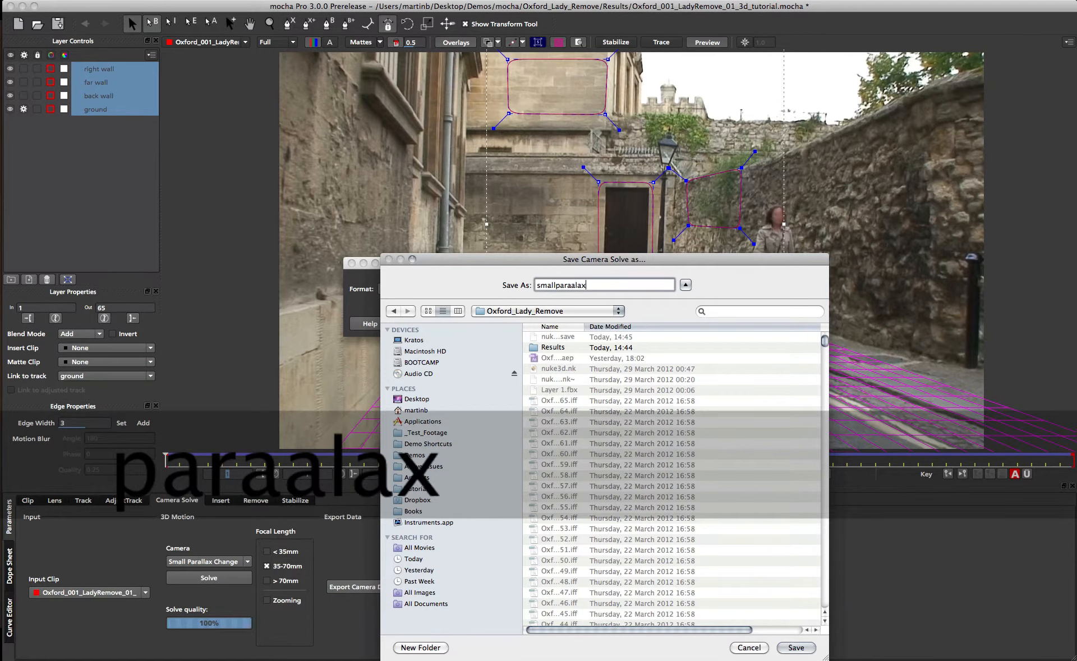
key("BackSpace")
key("BackSpace")
key("BackSpace")
key("BackSpace")
type("llax")
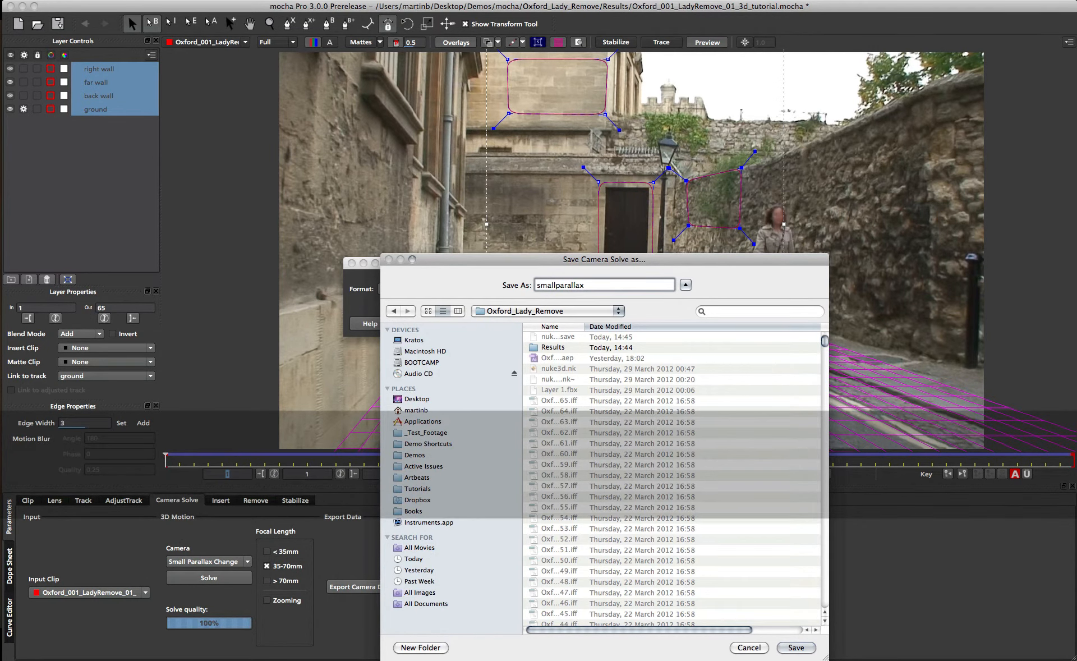
key("Return")
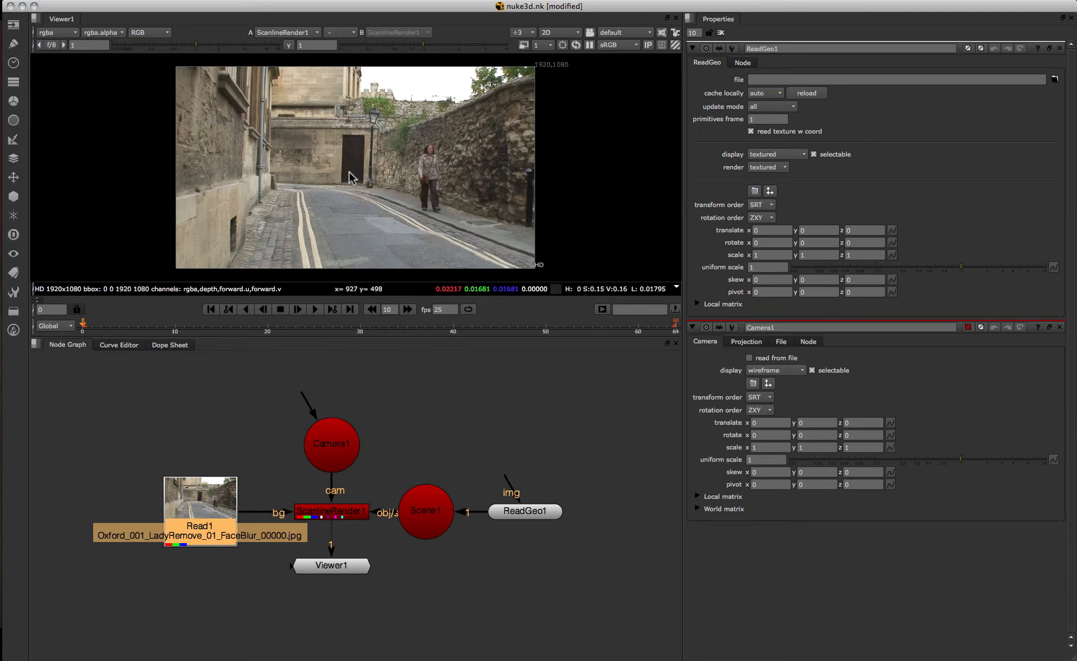
Switch to Nuke, open Camera1's properties and enable read from file.
left_click(334, 431)
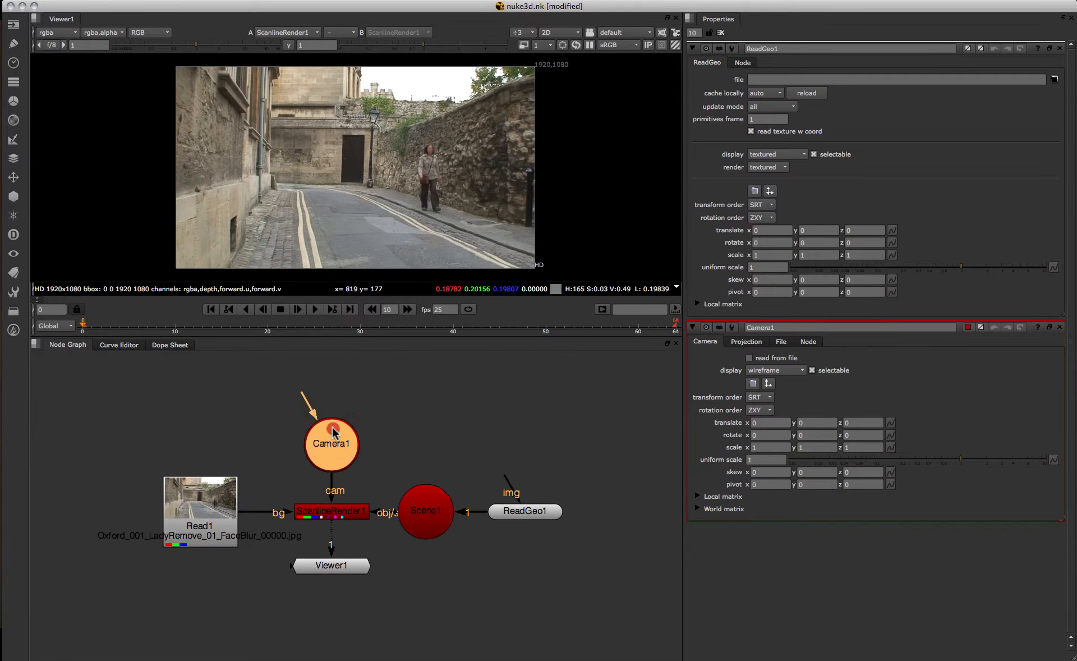
double_click(330, 439)
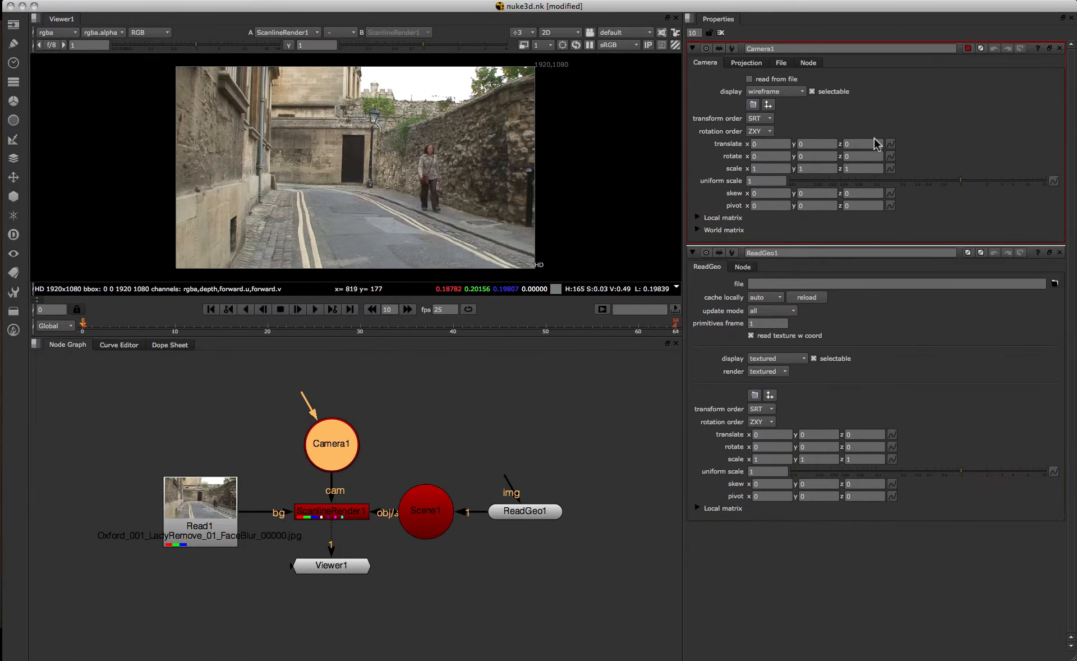
left_click(746, 171)
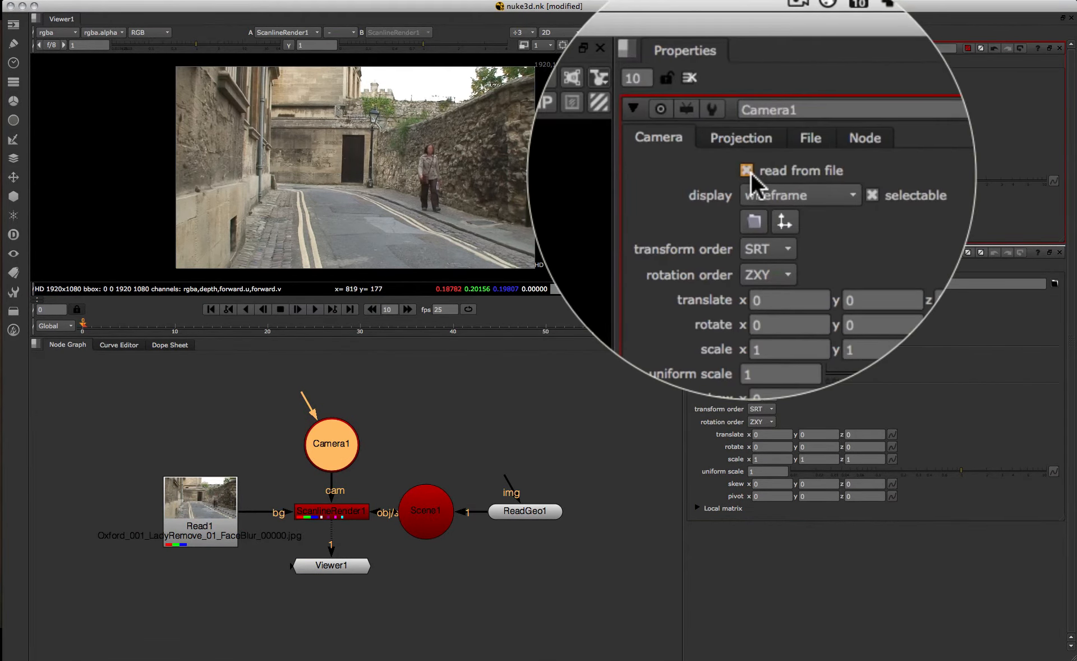
left_click(771, 138)
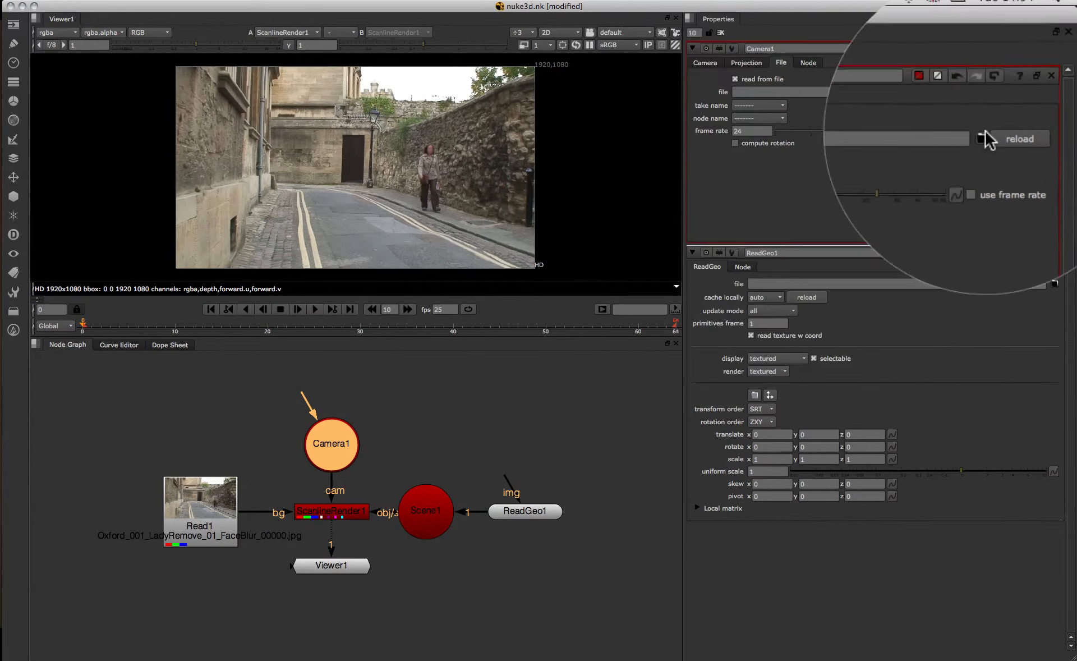
Load smallparallax.fbx from the mocha Oxford_Lady_Remove folder as Camera1's file, replacing the current camera data.
left_click(1009, 90)
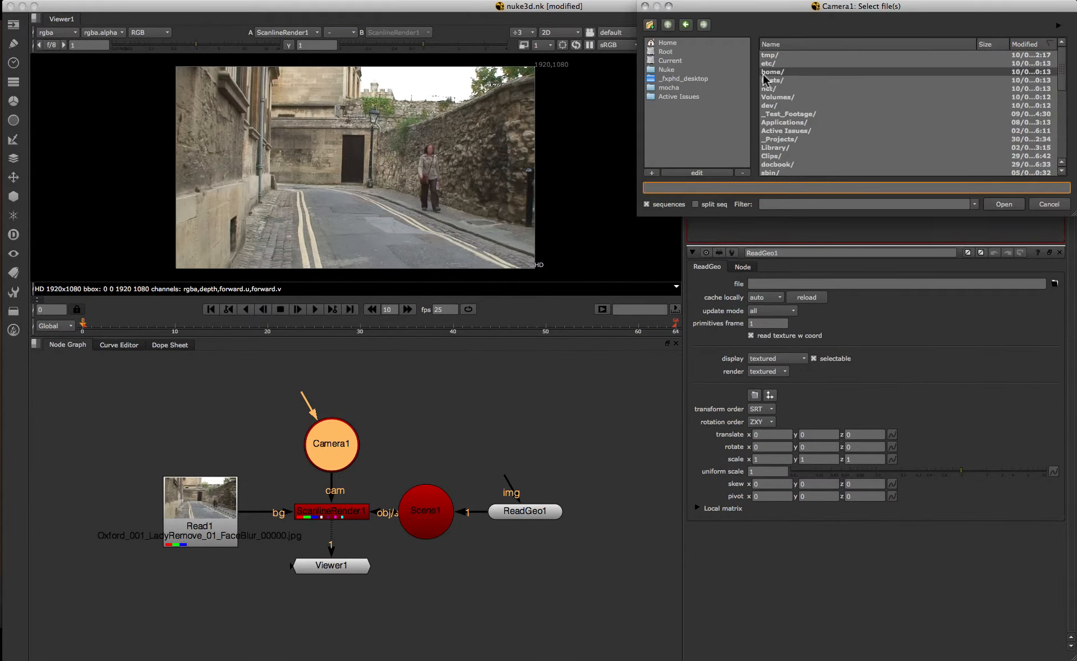
left_click(687, 88)
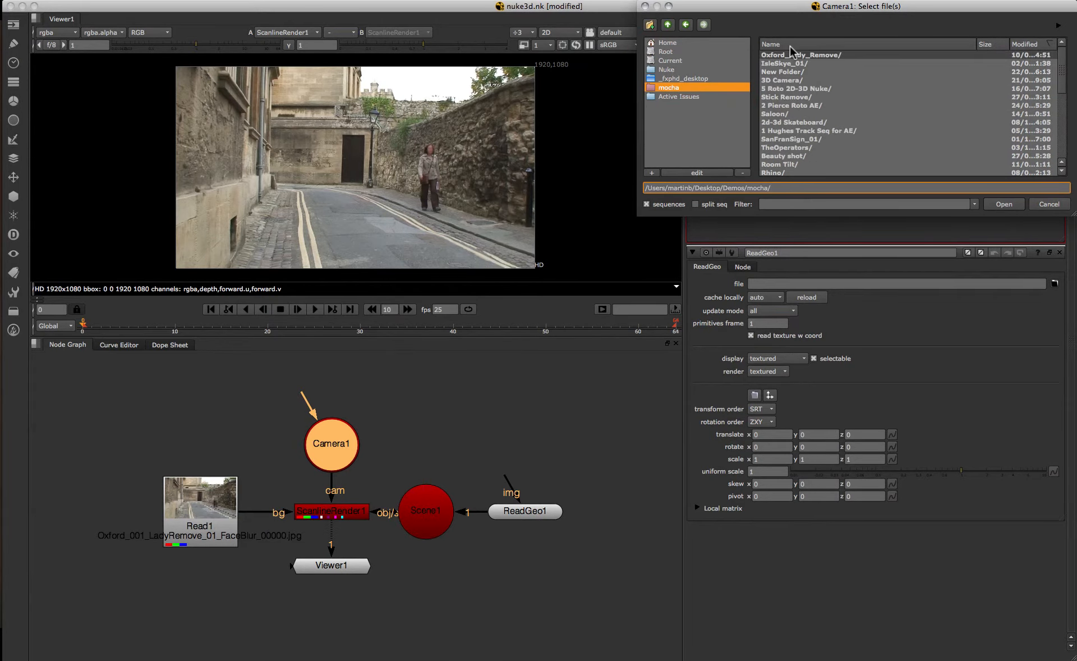
double_click(784, 54)
double_click(782, 51)
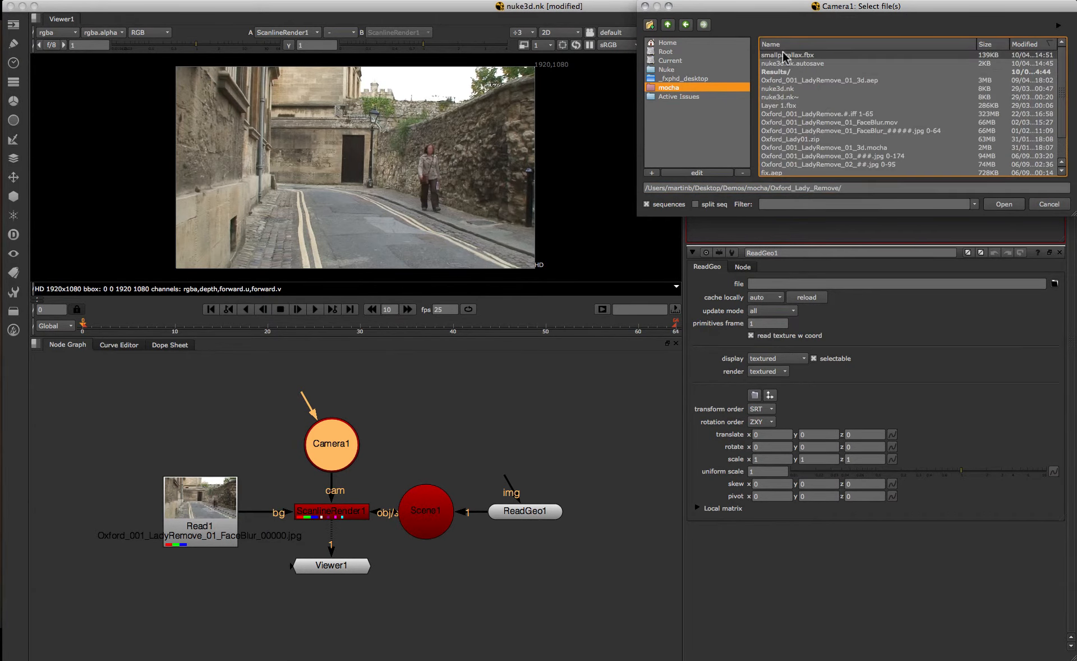
double_click(782, 52)
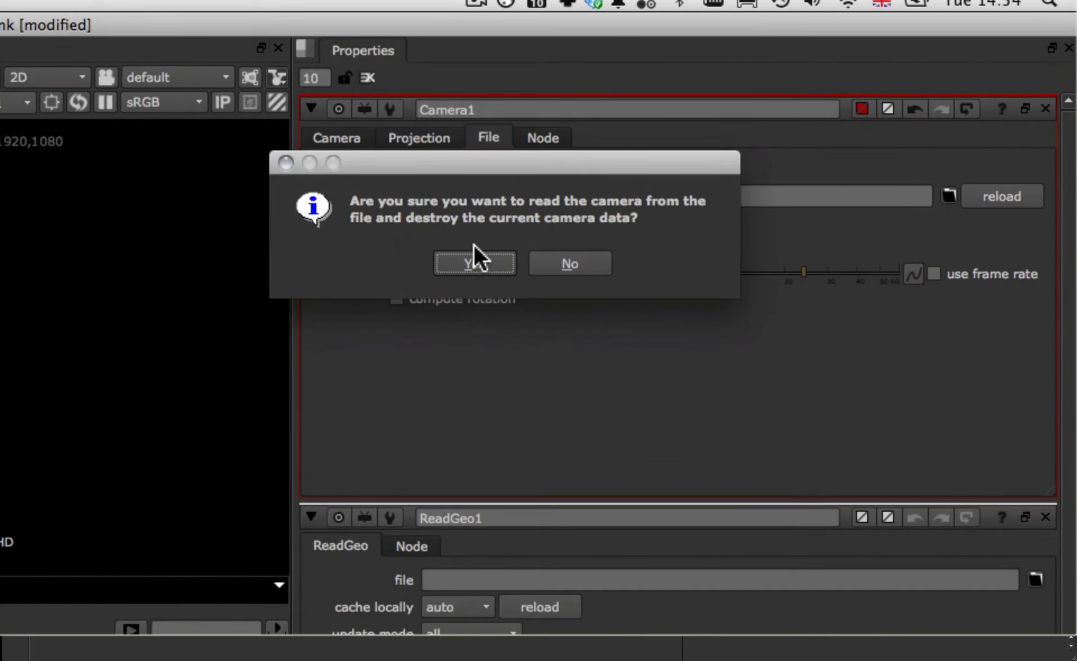
left_click(474, 263)
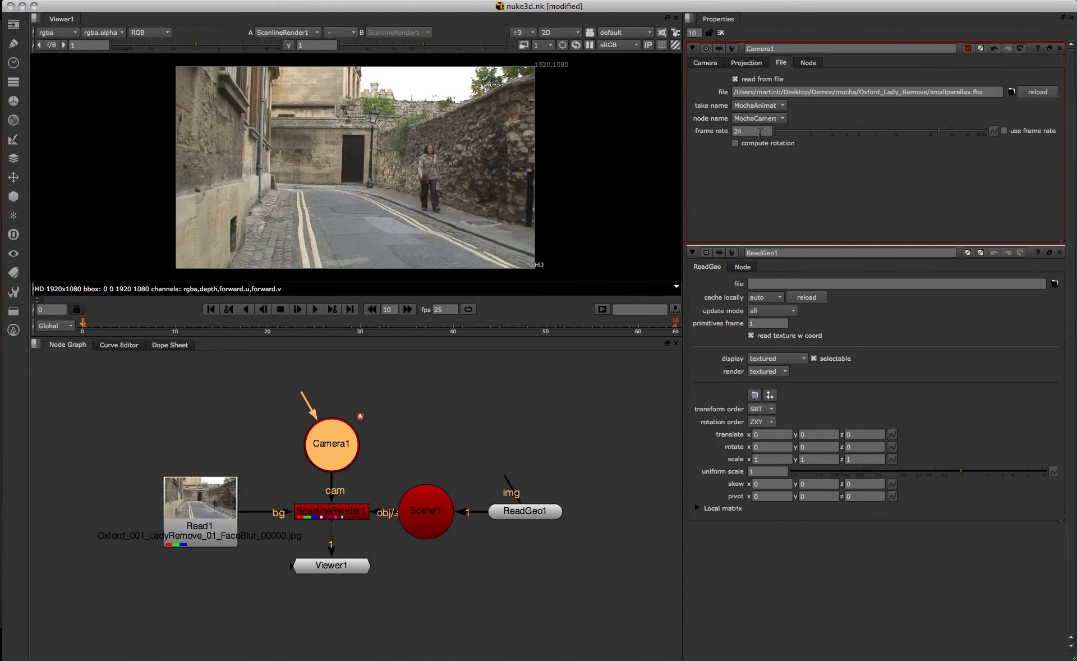
Set Camera1's frame rate to 25.
left_click(757, 132)
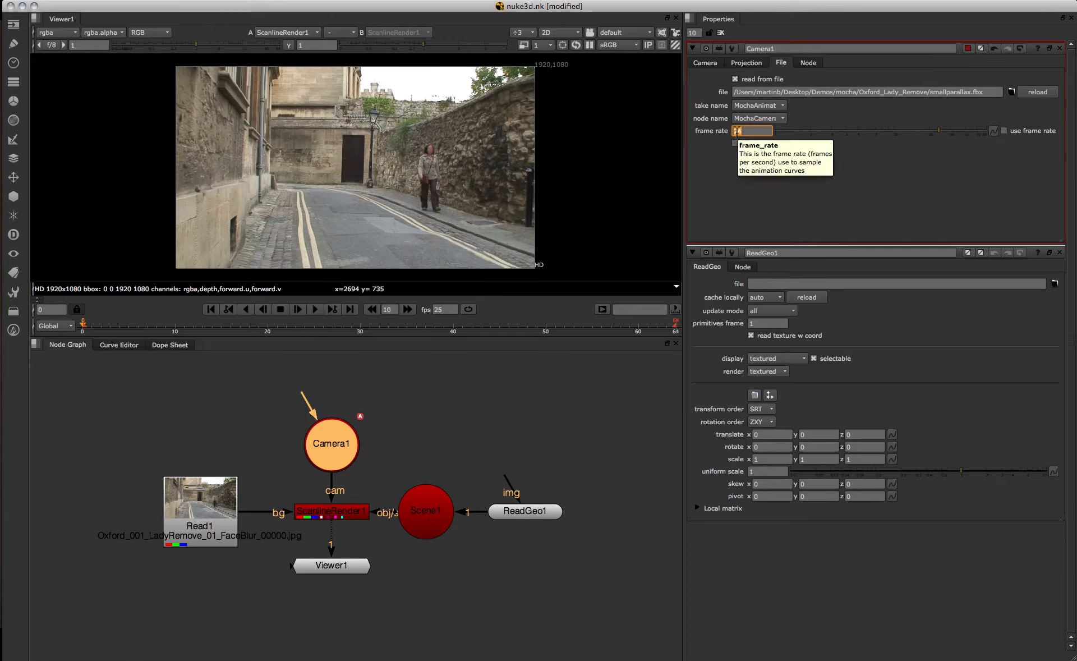
type("25")
key("Return")
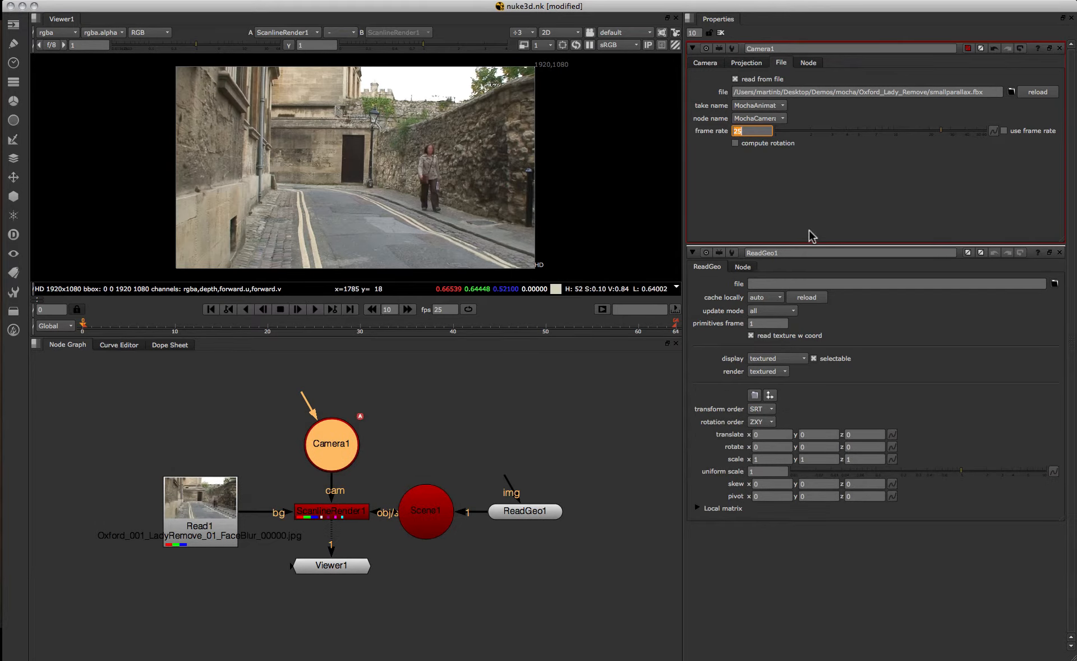
Load smallparallax.fbx from the Oxford_Lady_Remove folder into the ReadGeo1 node.
left_click(520, 516)
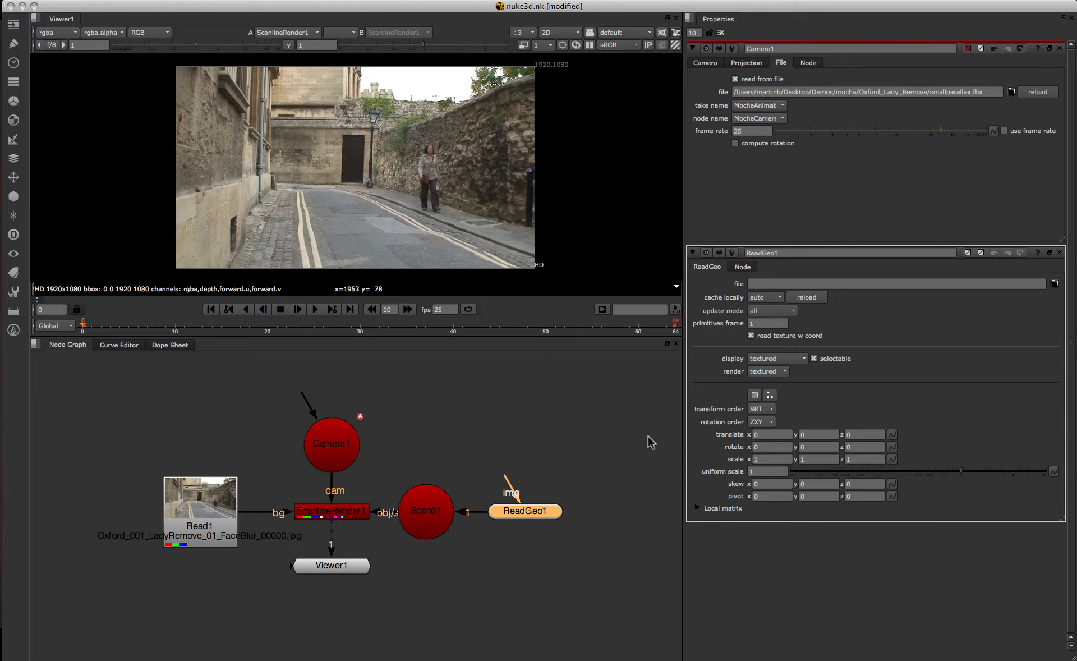
left_click(1054, 283)
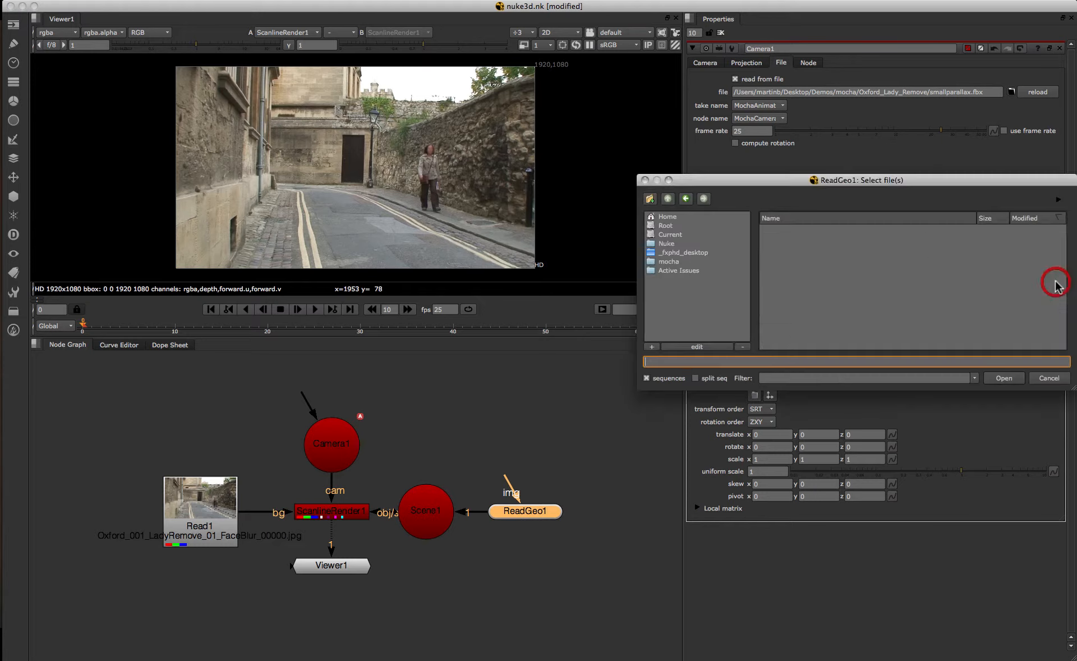
left_click(695, 254)
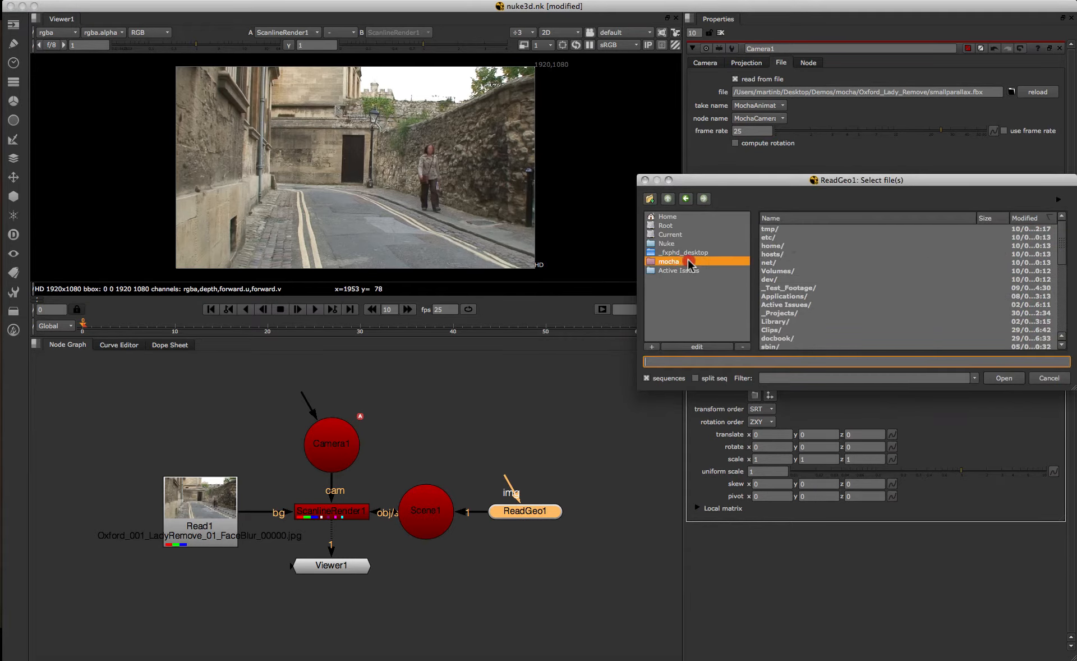
left_click(681, 261)
left_click(793, 238)
double_click(795, 237)
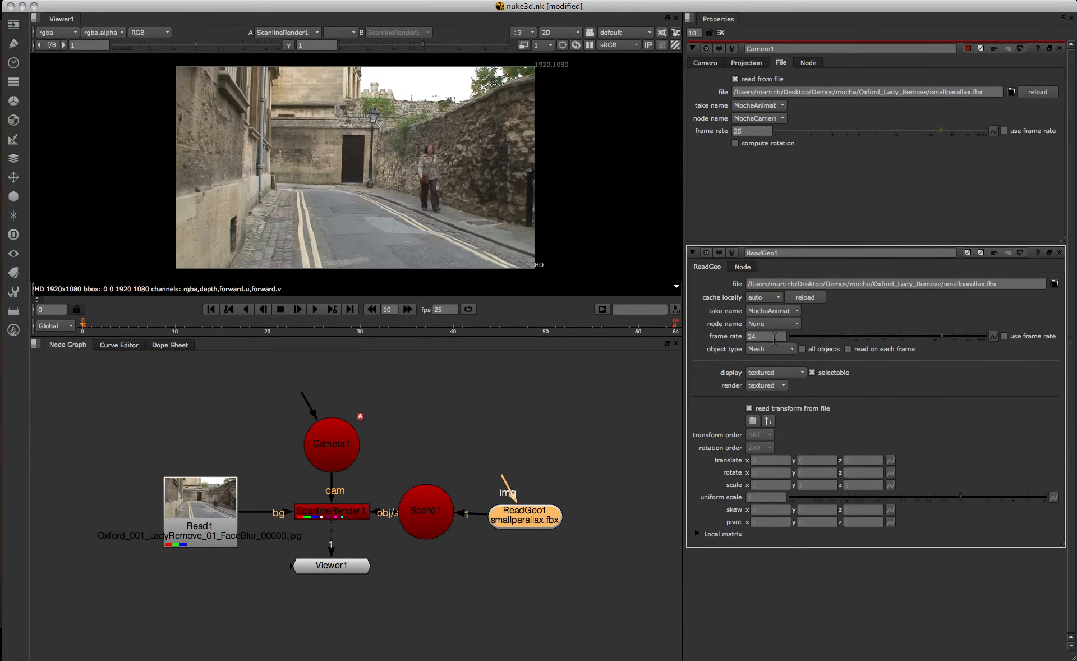
Set ReadGeo1's frame rate to 25 and its object type to Point Cloud.
double_click(774, 337)
type("25")
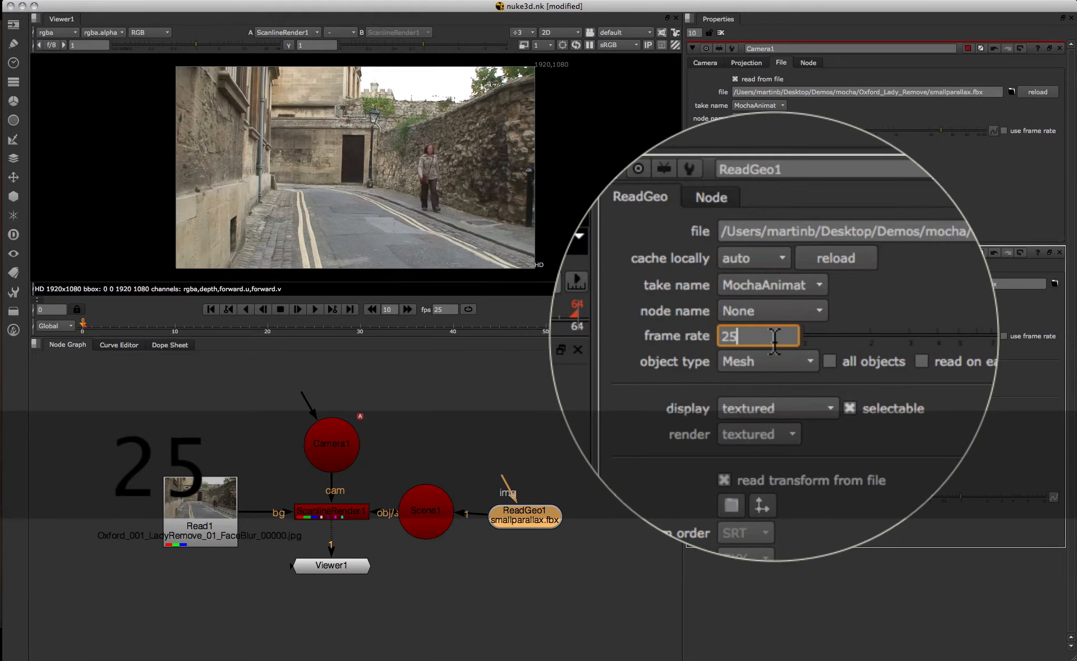
left_click(768, 352)
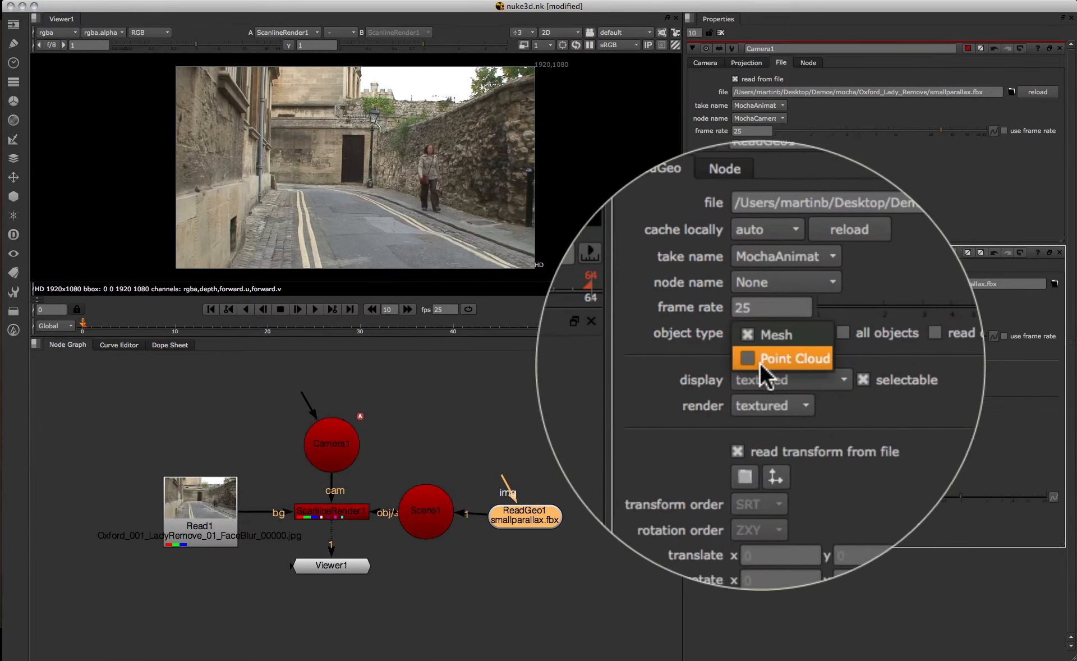
left_click(760, 361)
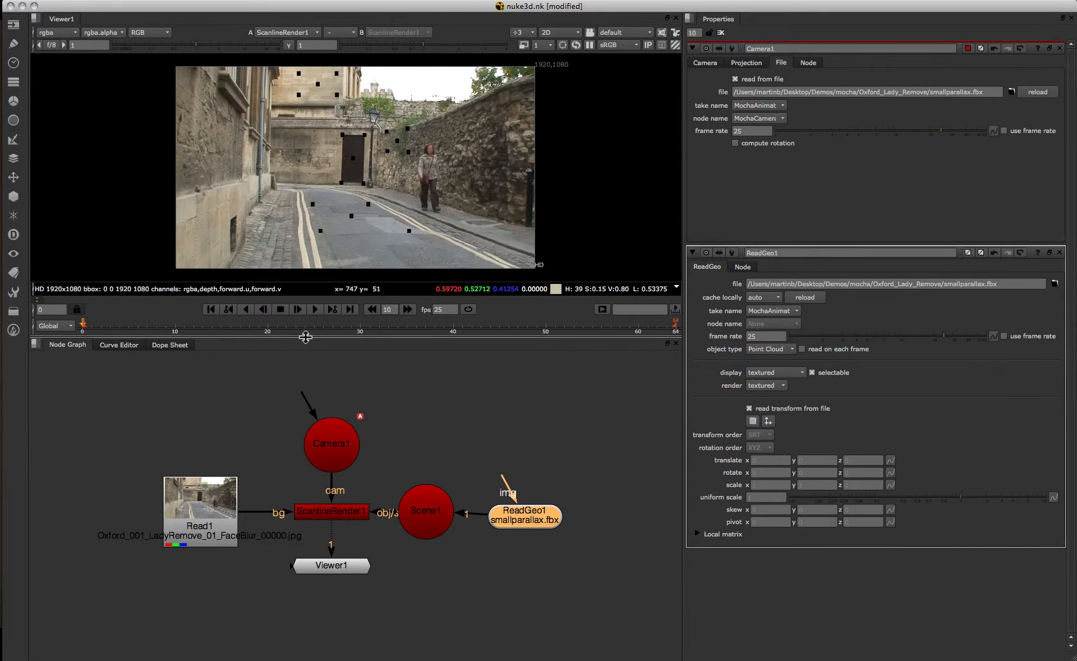
Enlarge the viewer, scrub through the shot and inspect the tracked points and camera in 3D.
left_click_drag(306, 339, 311, 439)
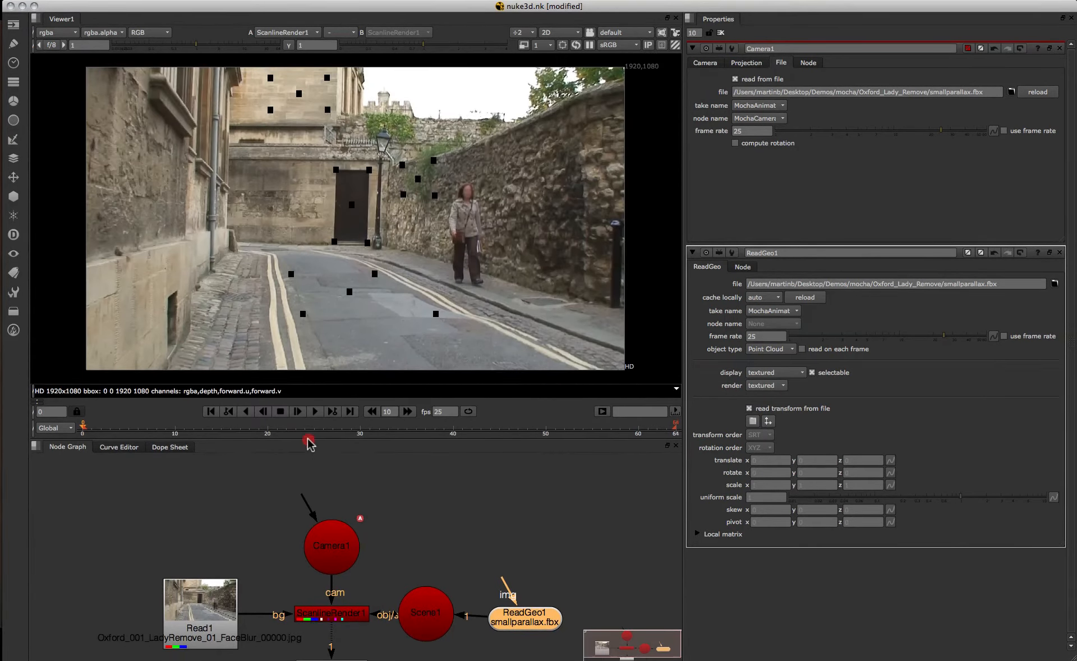
left_click(314, 412)
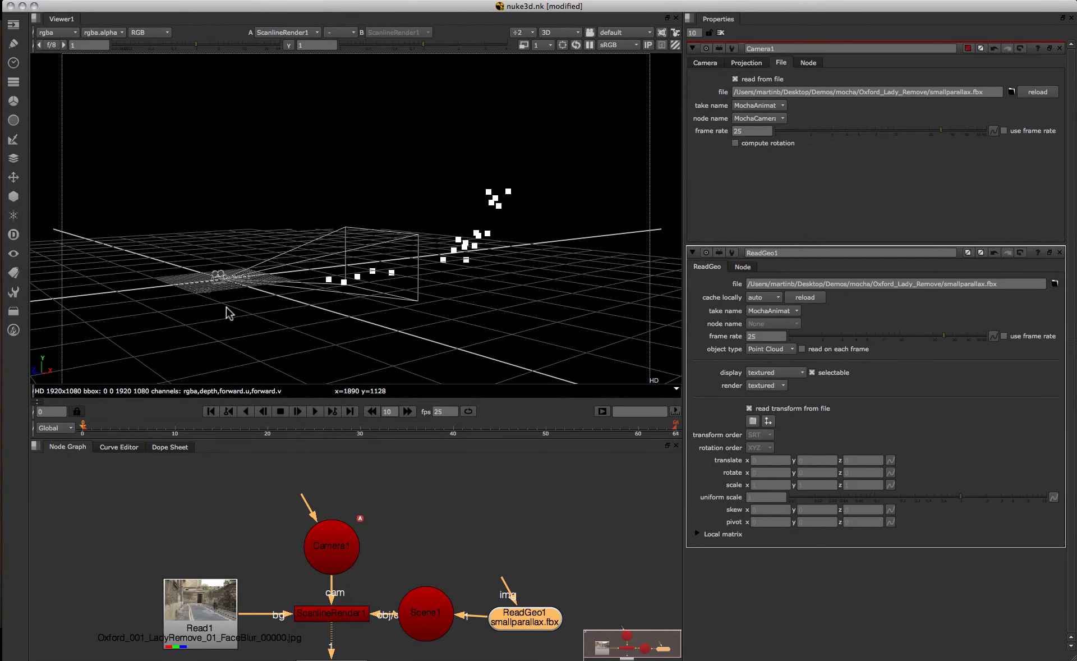
mouse_move(227, 313)
left_mouse_down()
mouse_move(250, 344)
mouse_move(351, 290)
mouse_move(512, 355)
mouse_move(615, 317)
mouse_move(244, 376)
left_mouse_up()
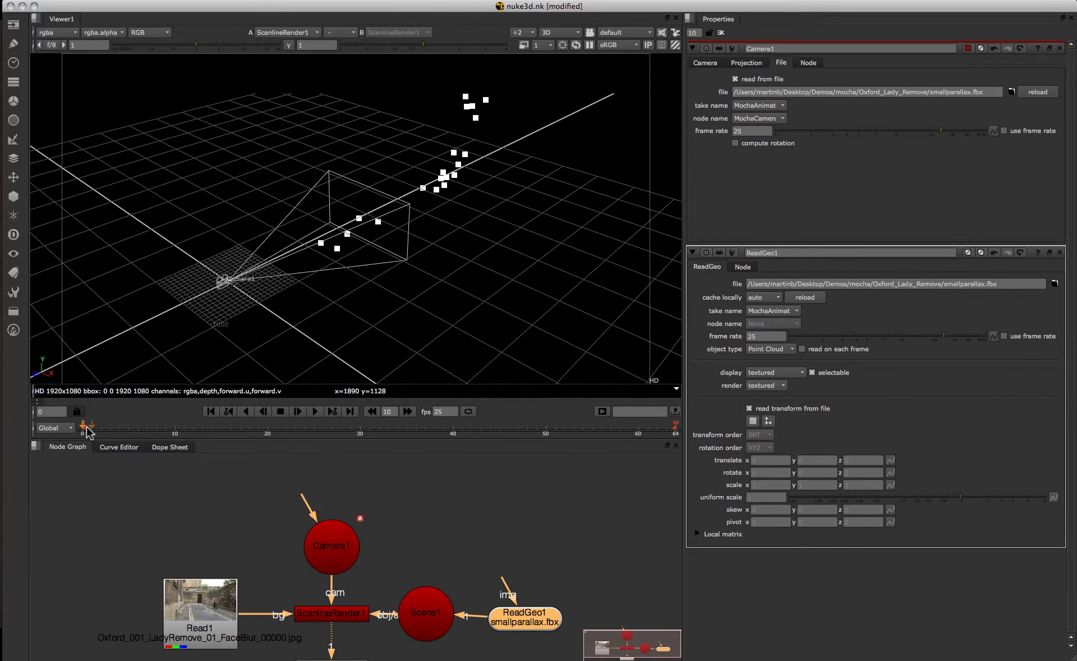
Play the shot with the inserted car model and orbit the 3D view to inspect the solved camera, point cloud and car.
left_click_drag(87, 431, 18, 420)
left_click_drag(410, 268, 168, 270)
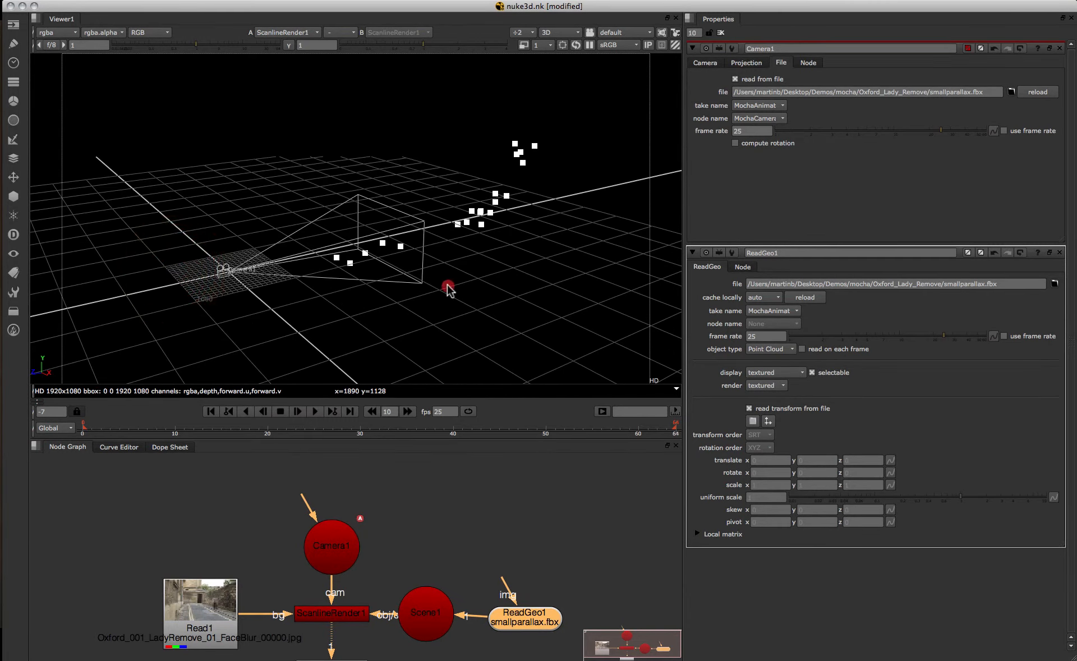
mouse_move(448, 289)
left_mouse_down()
mouse_move(468, 272)
mouse_move(437, 300)
left_mouse_up()
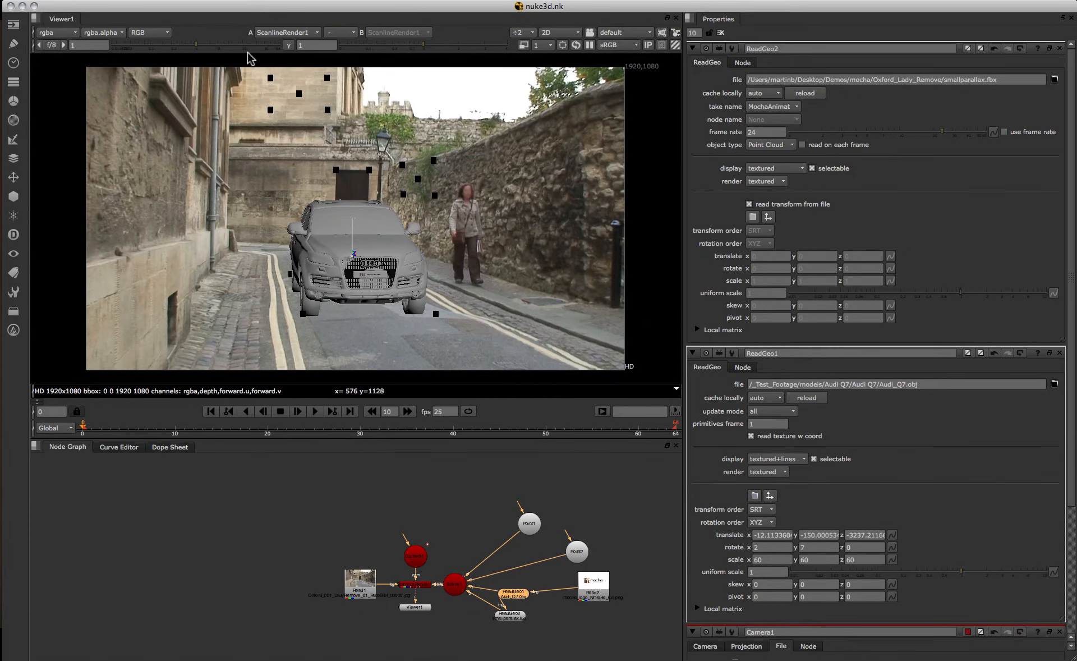
left_click(312, 412)
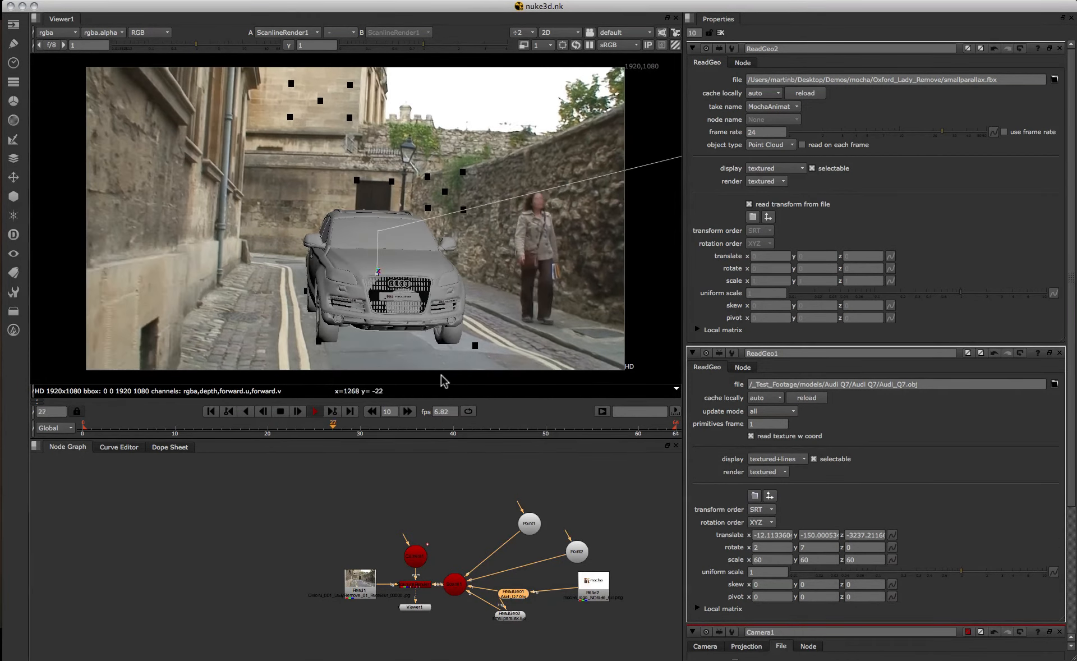
left_click(281, 411)
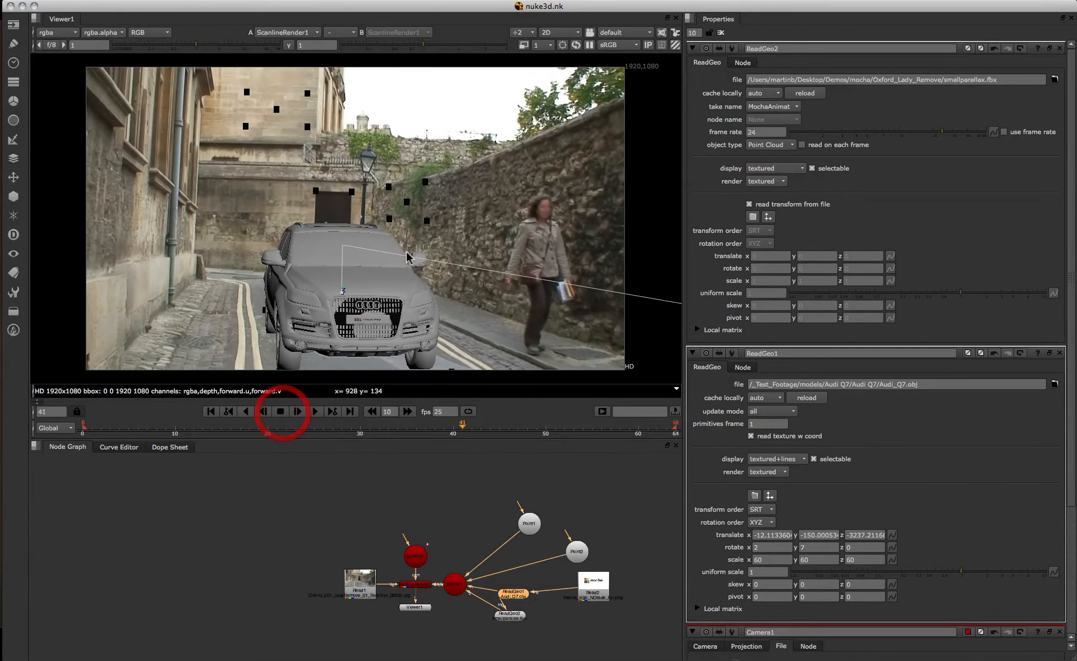
left_click(544, 45)
left_click(560, 56)
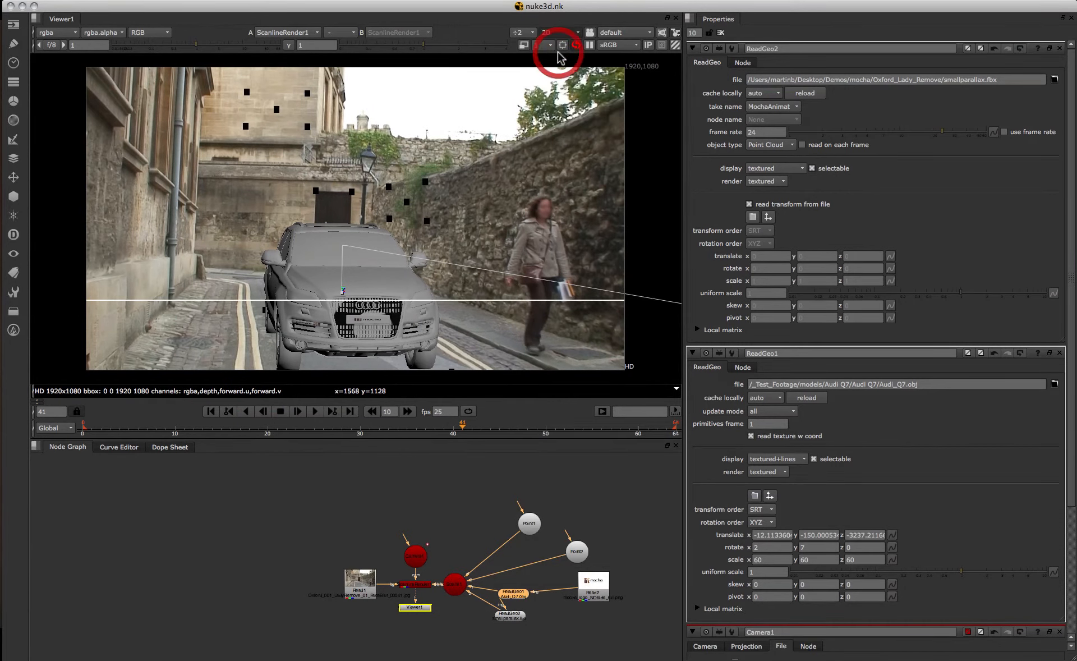
key("Tab")
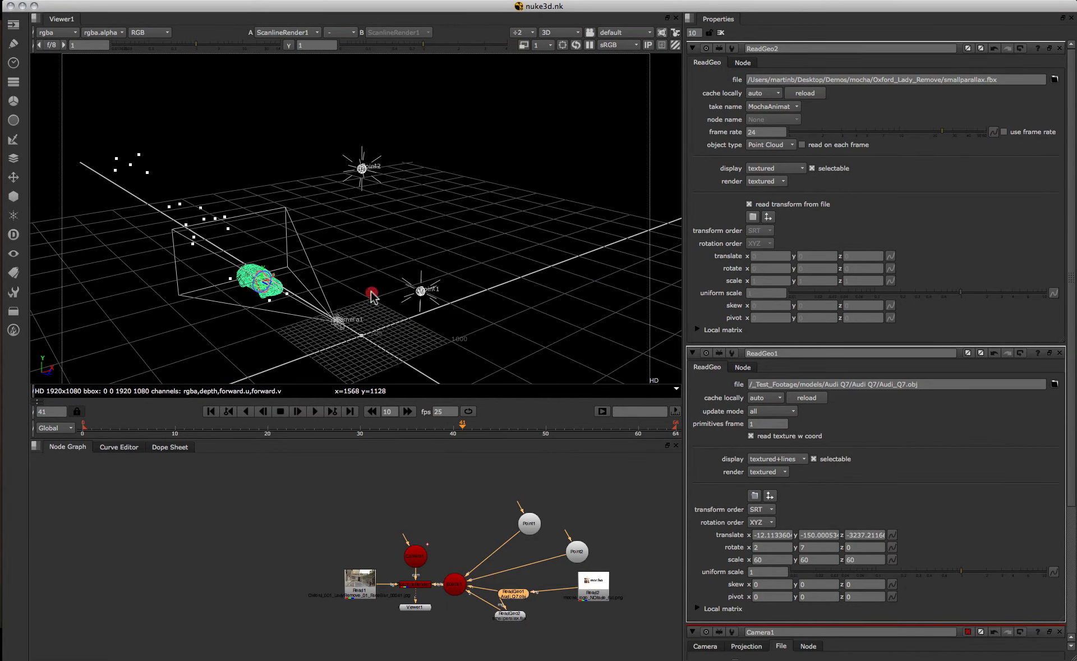
left_click_drag(372, 293, 441, 244)
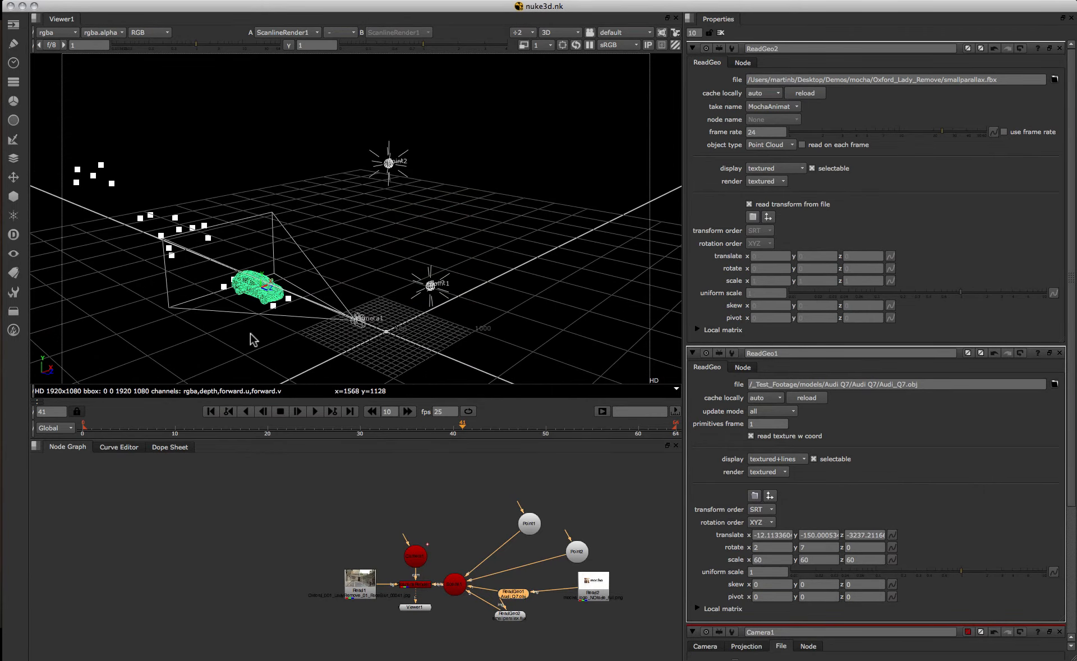
left_click_drag(253, 339, 212, 312)
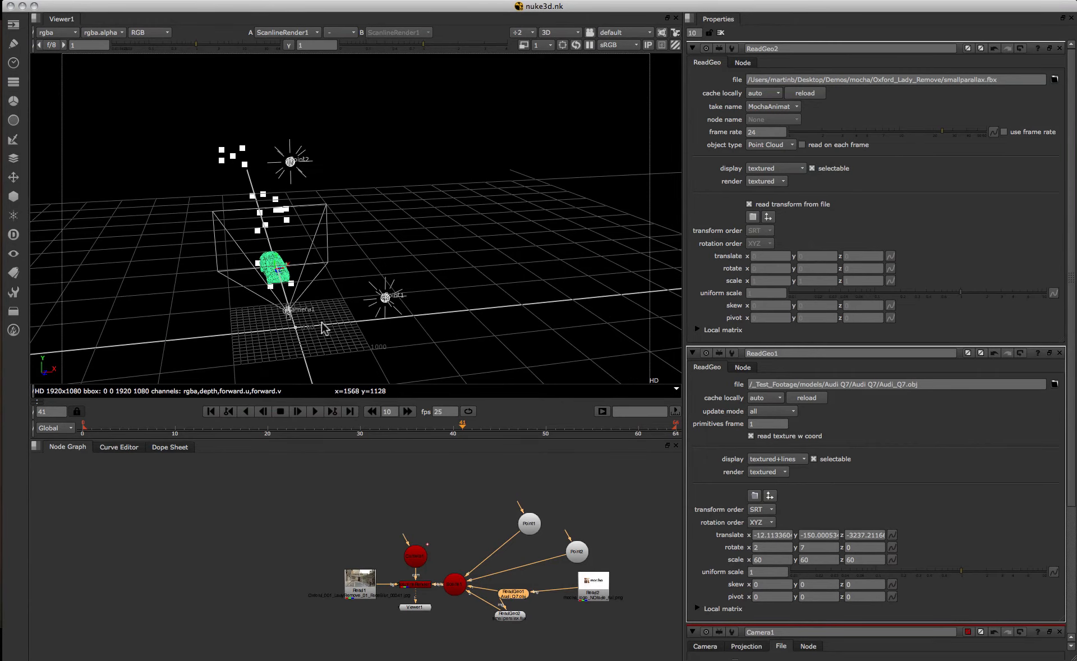
left_click_drag(324, 328, 357, 301)
left_click(578, 31)
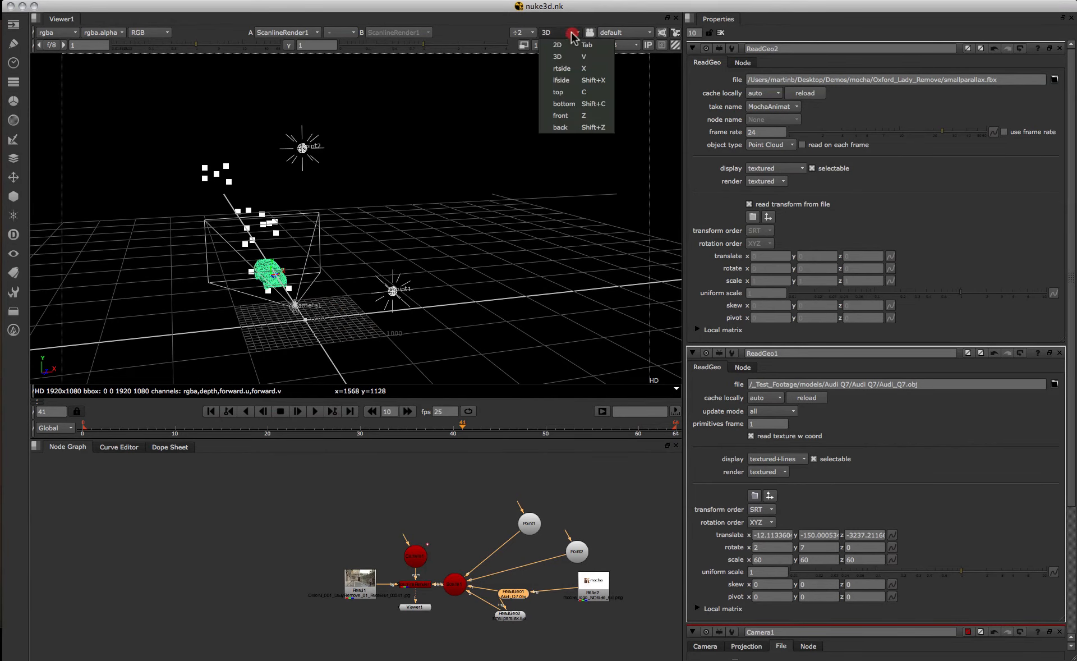
left_click(589, 28)
left_click(315, 412)
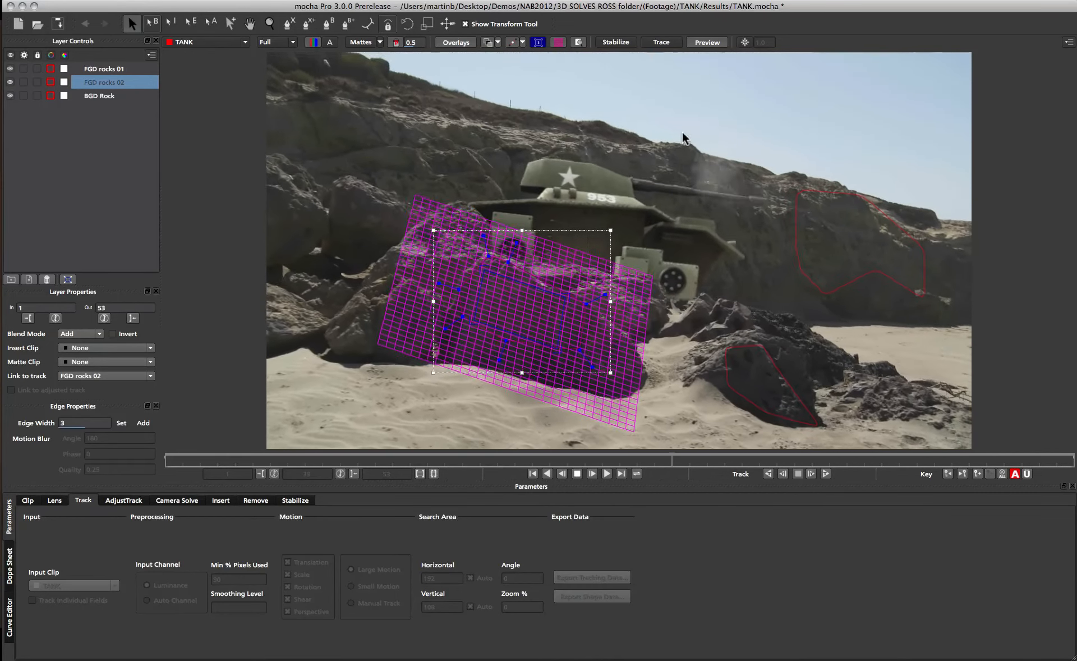
Select the FGD rocks 01, FGD rocks 02 and BGD Rock layers and solve the camera as Large Parallax Change.
left_click(576, 474)
left_click(532, 474)
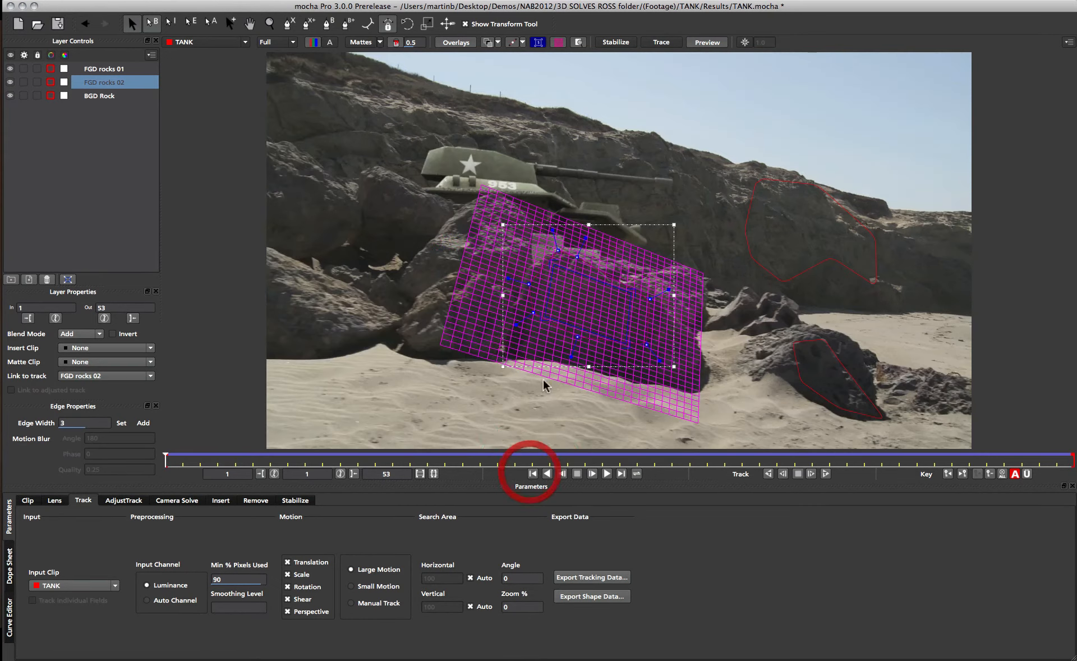
left_click(107, 72)
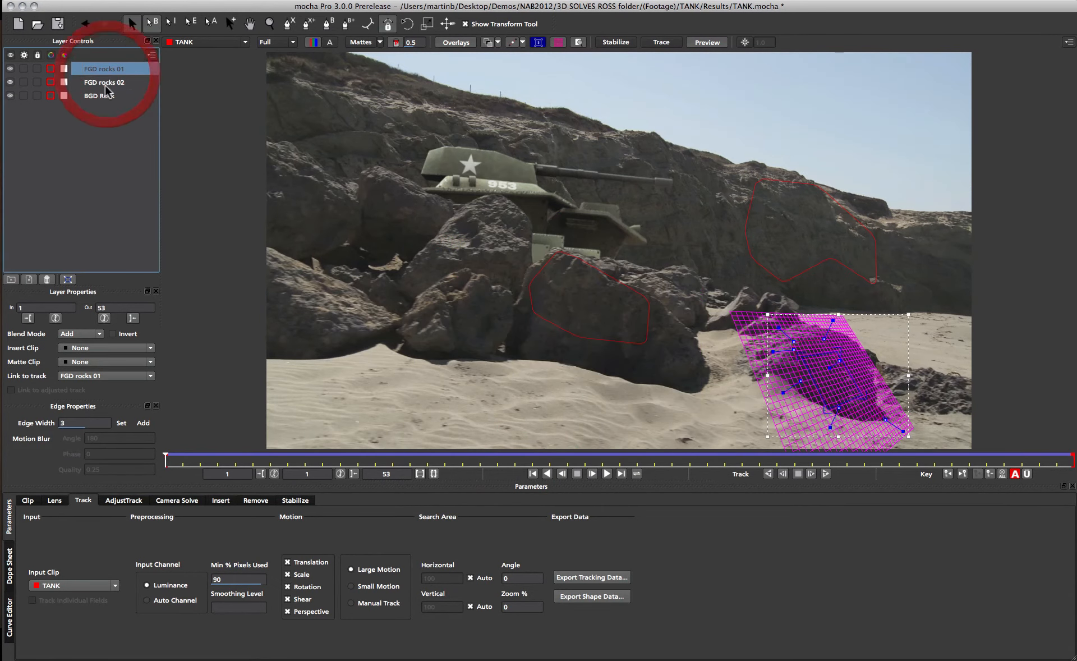
left_click(102, 96, "shift")
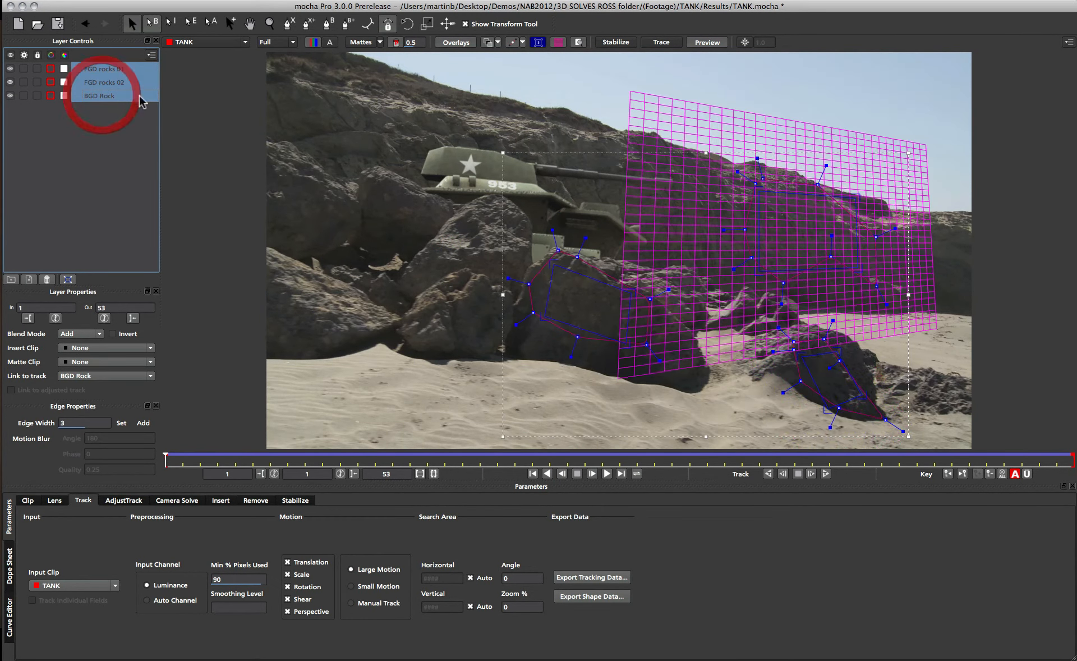
left_click(173, 499)
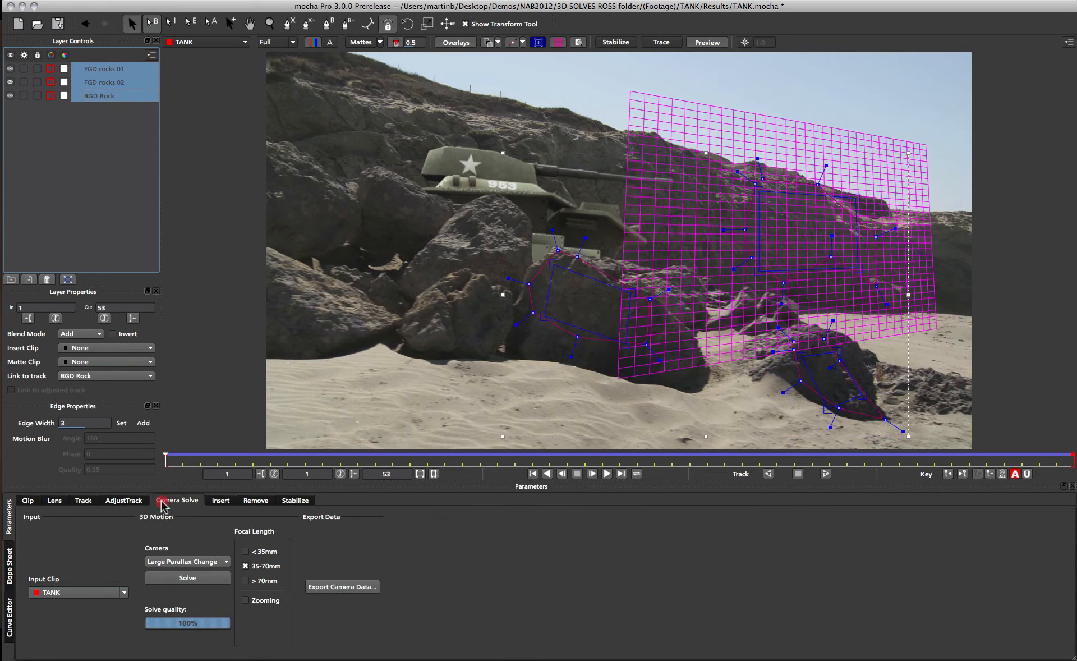
left_click(185, 561)
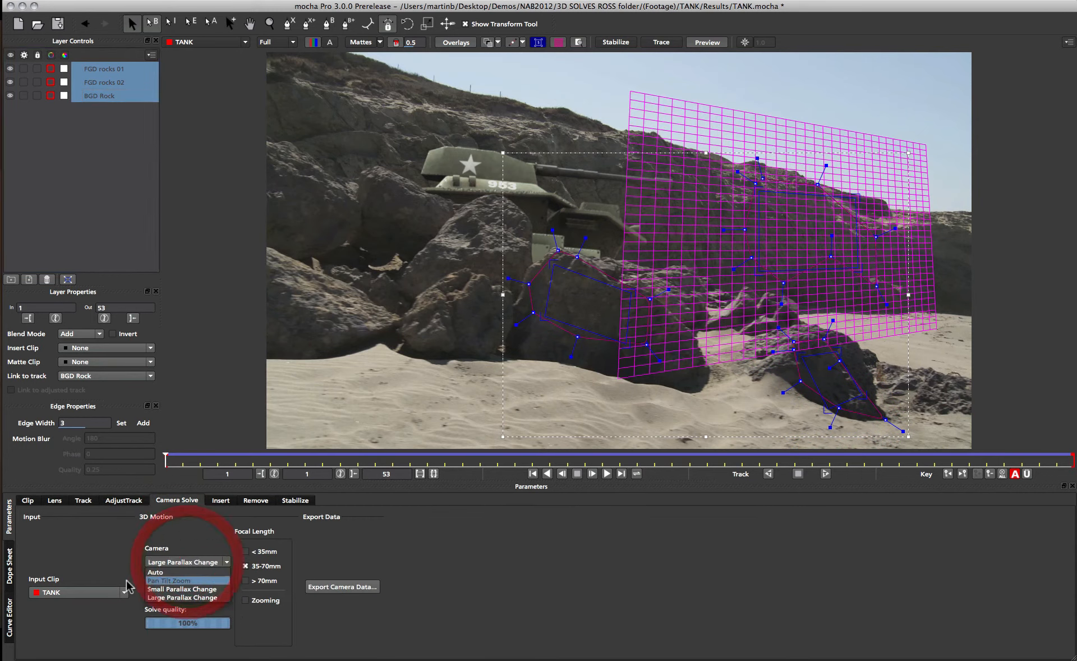
left_click(177, 597)
left_click(182, 580)
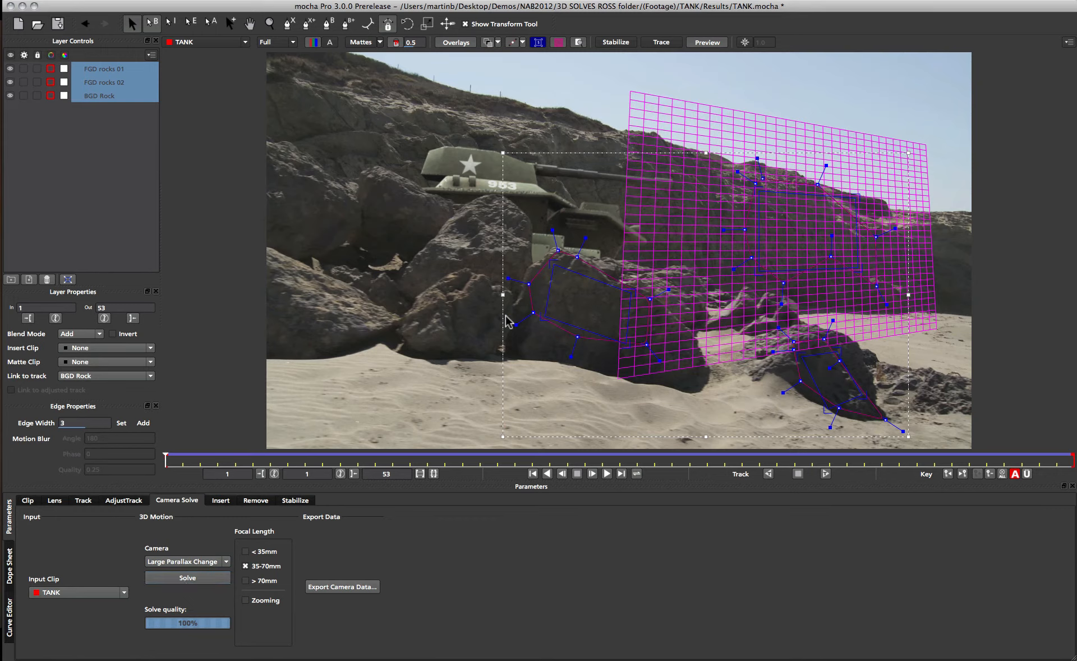
Export the camera solve in After Effects 3D Motion Data (*.txt) format to the clipboard.
left_click(354, 587)
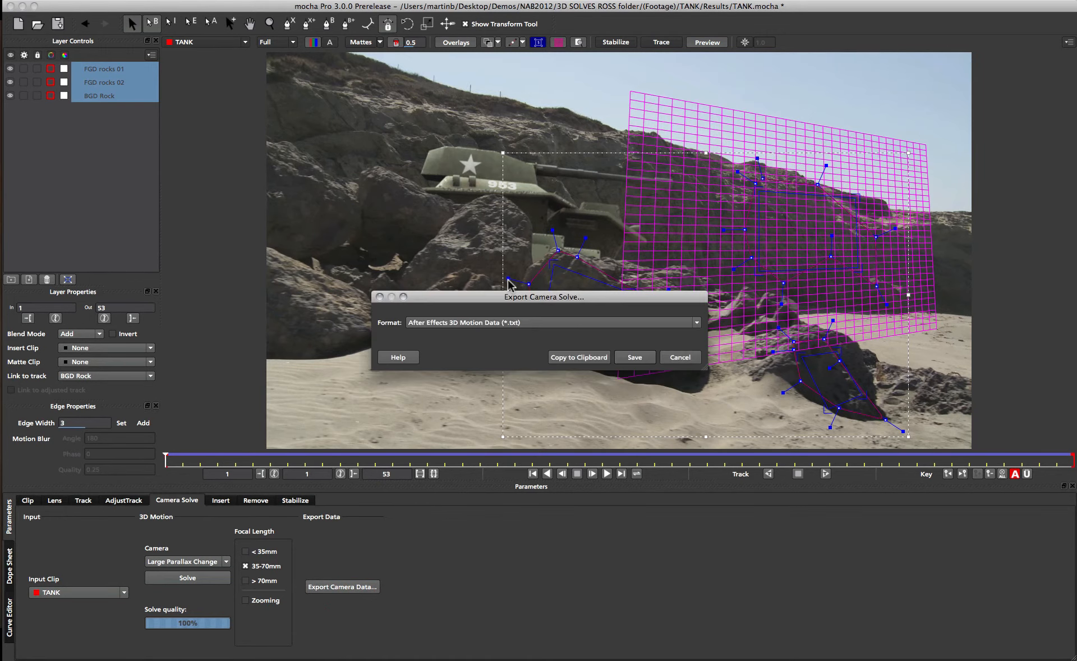
left_click_drag(505, 290, 495, 233)
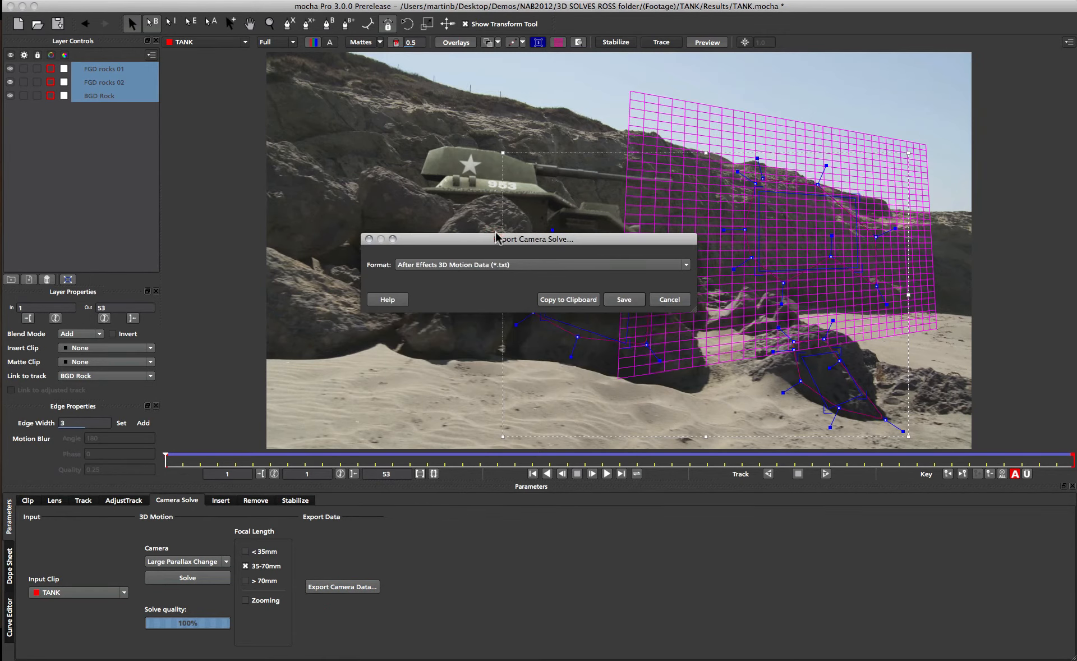
left_click(544, 262)
left_click(544, 262)
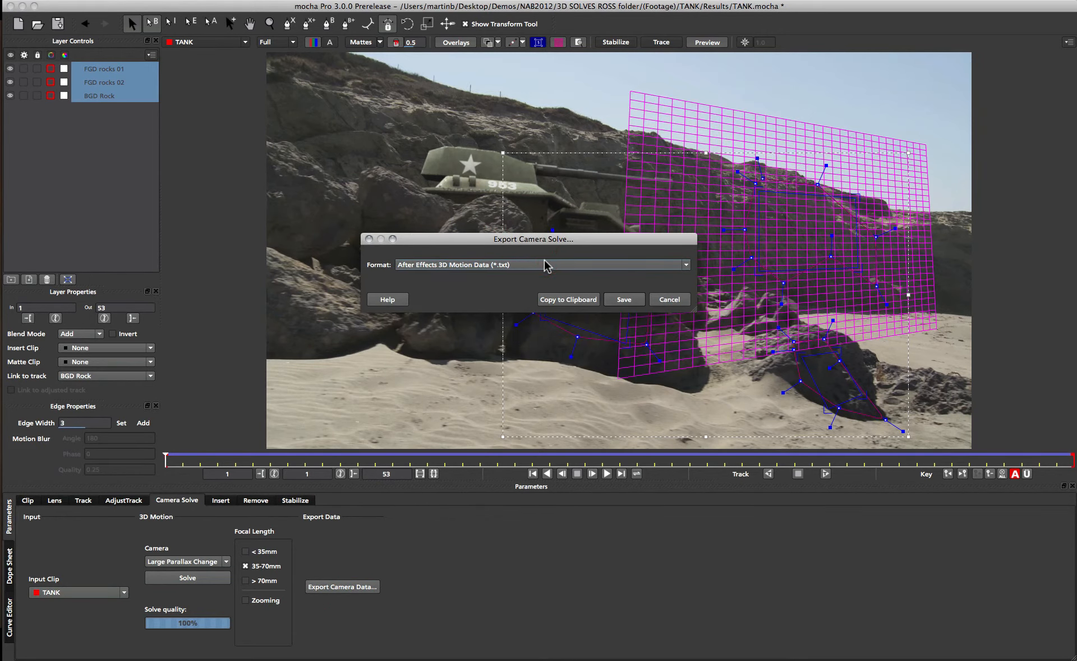
left_click(561, 303)
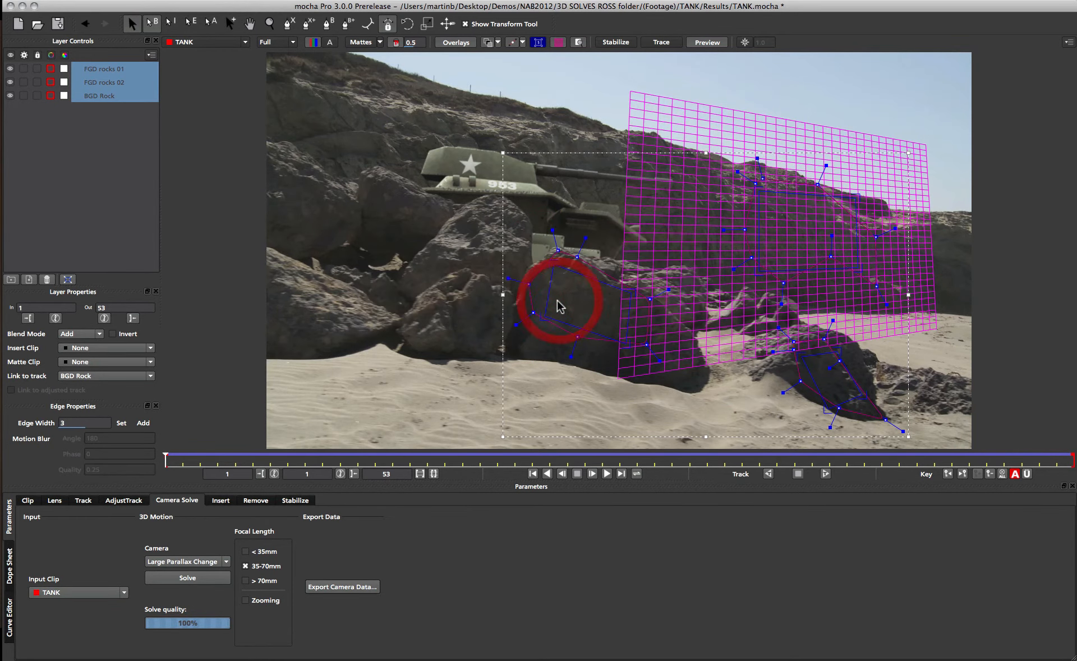
Switch to After Effects and paste the camera data into the TANK 2 composition.
key("super+Tab")
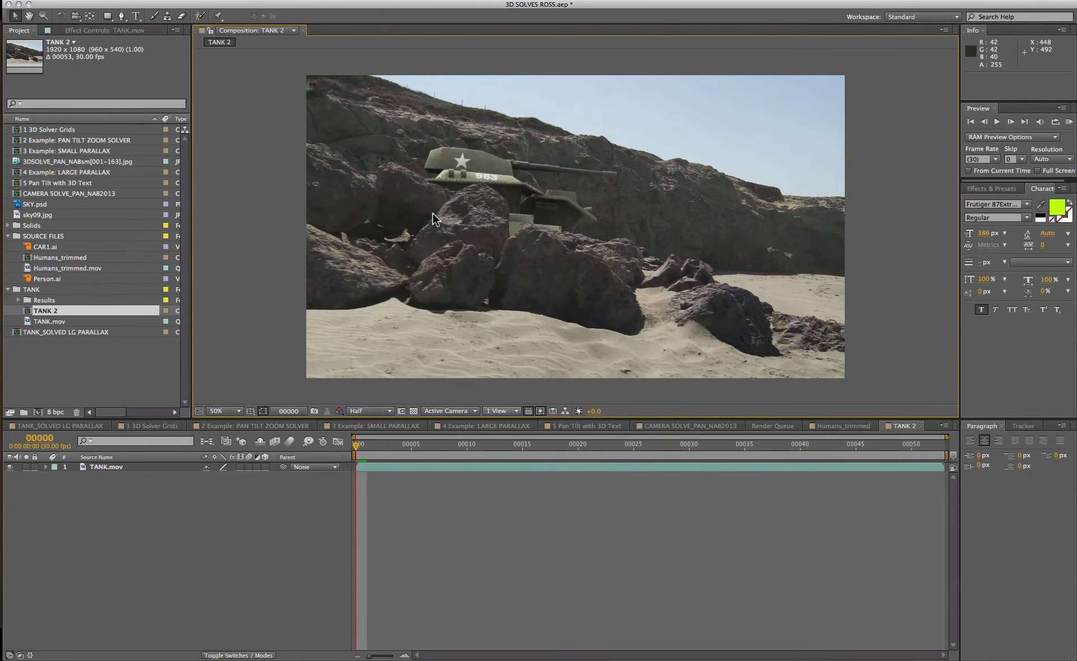
left_click_drag(170, 0, 157, 260)
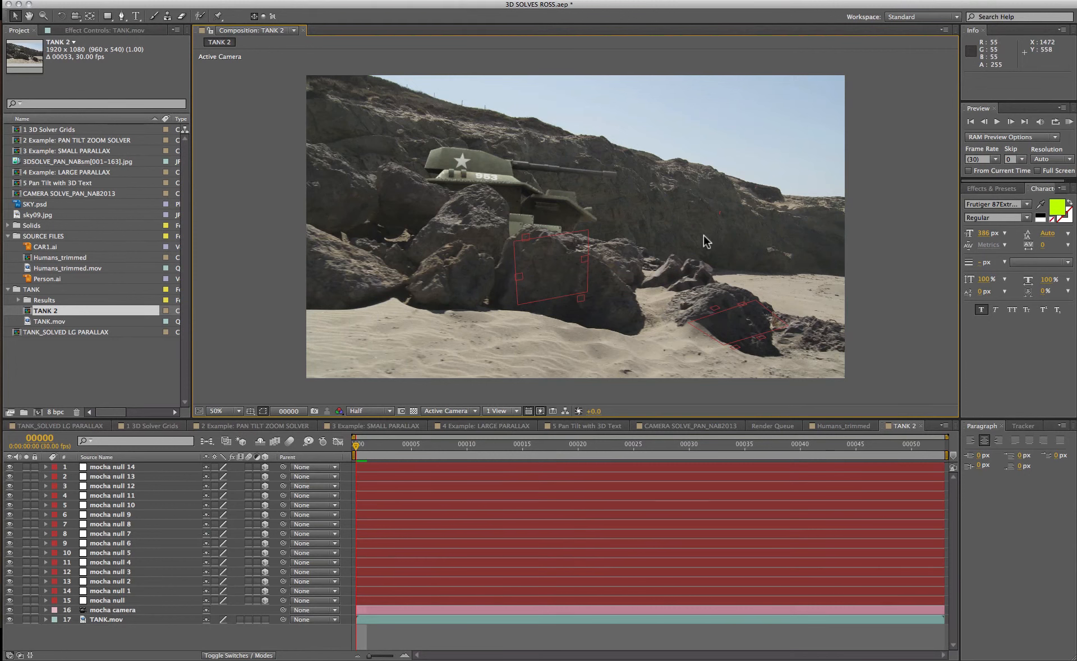
Select all the mocha null layers and scrub the timeline to inspect them against the footage.
left_click(106, 600)
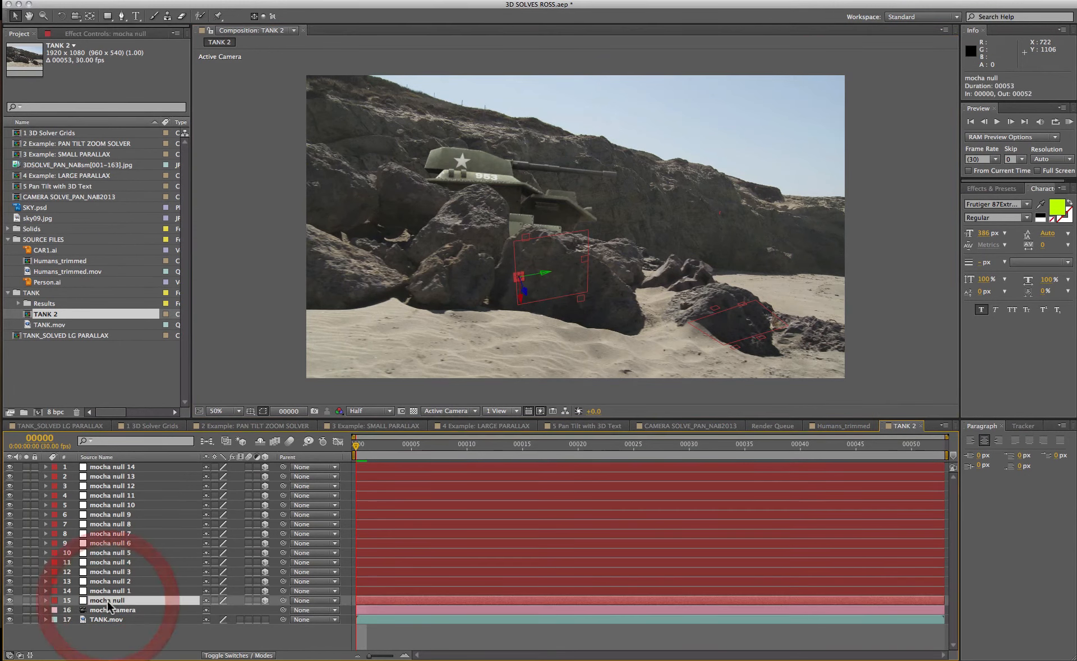
left_click(106, 466, "shift")
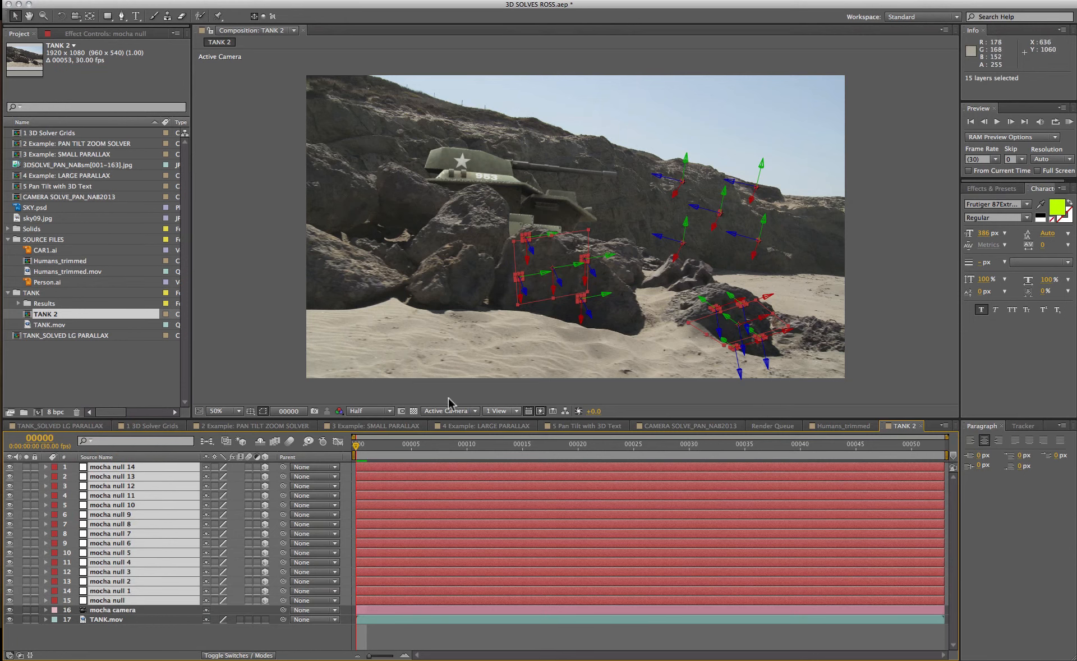
left_click(625, 449)
left_click(726, 451)
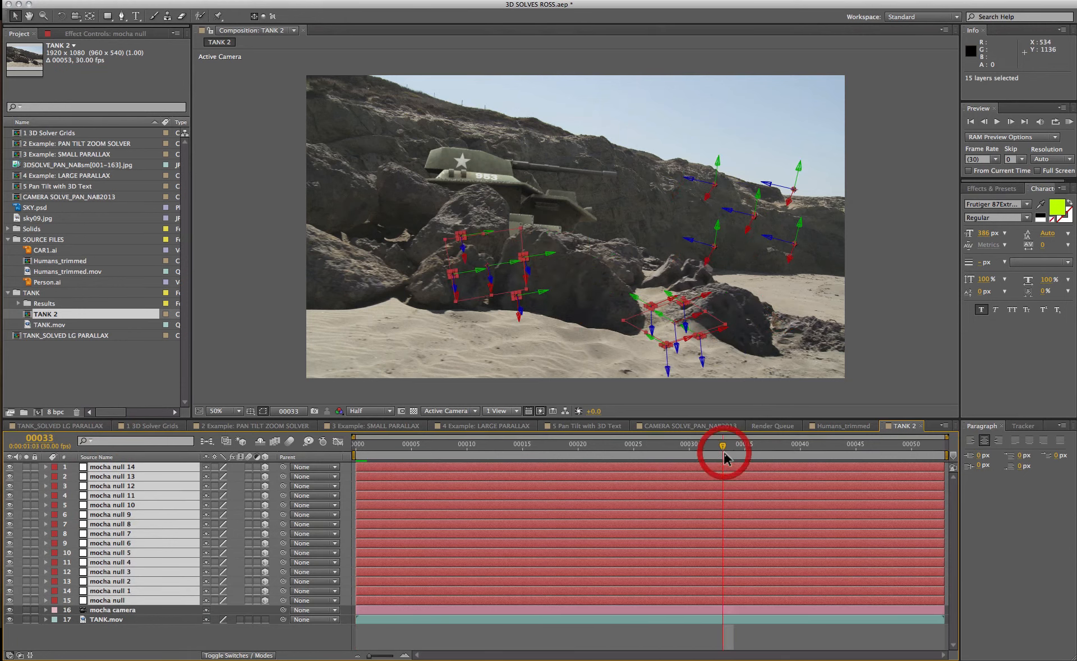
left_click(908, 451)
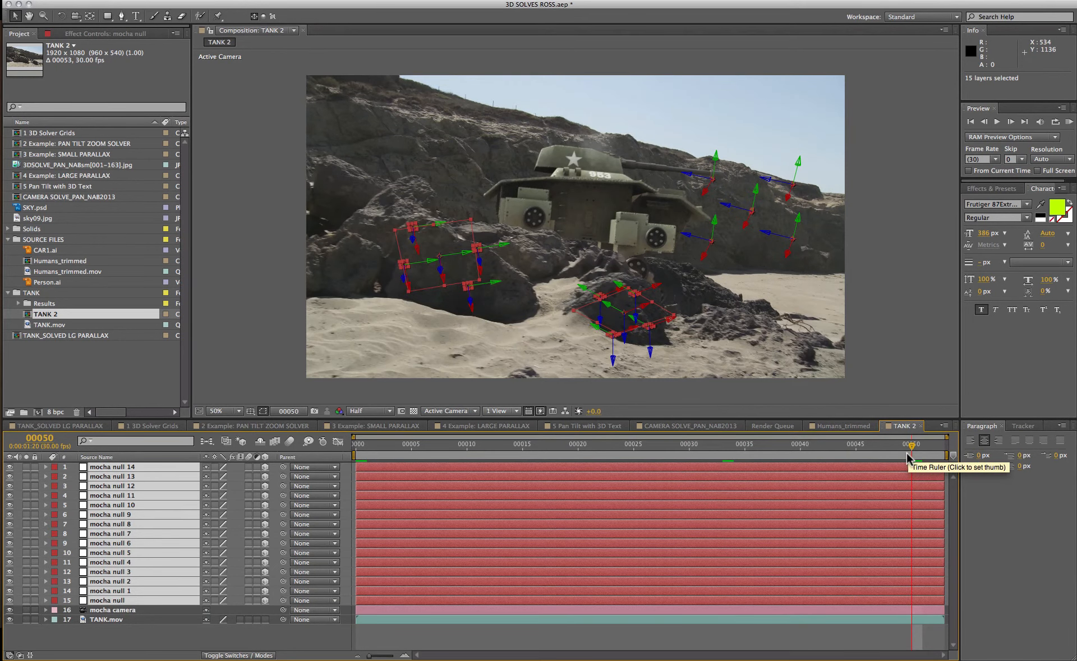
left_click(356, 448)
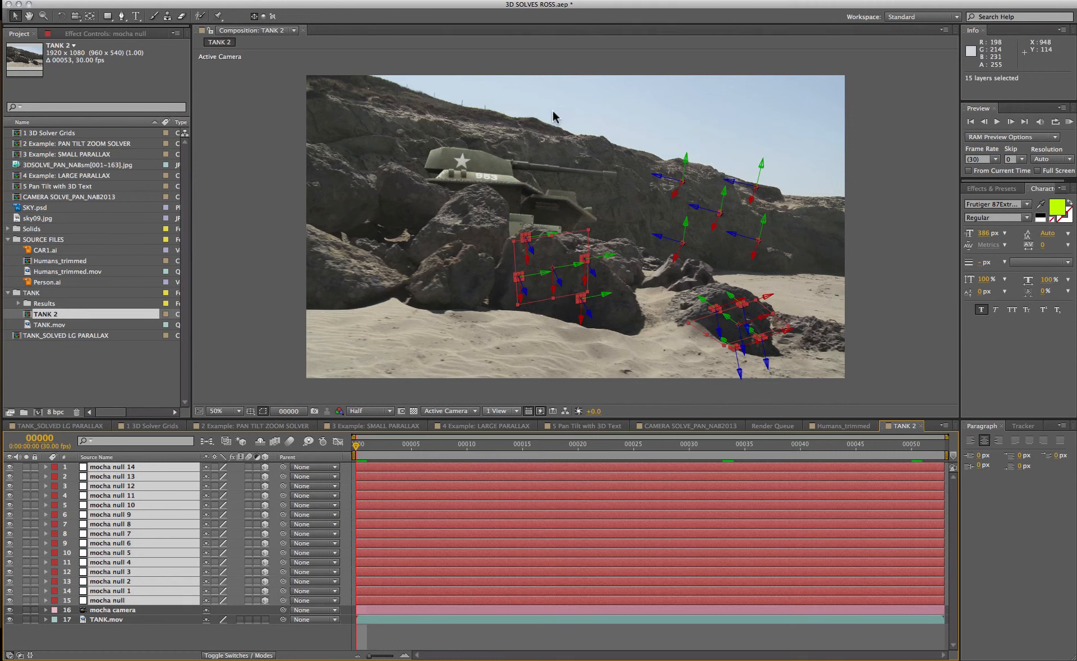
key("ctrl+Down")
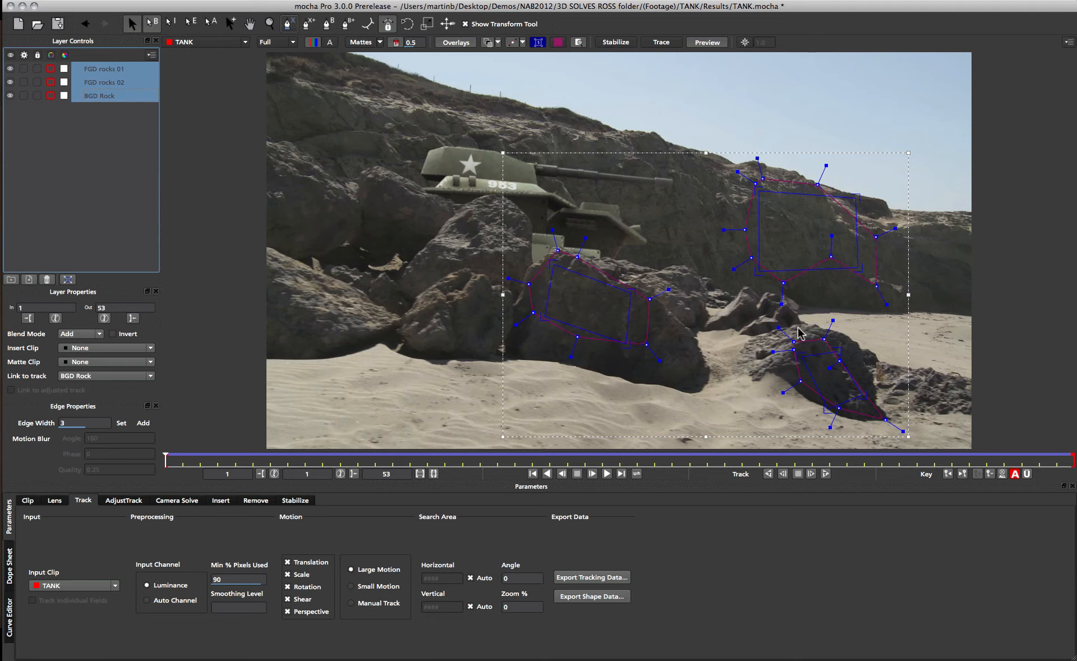
Draw a new spline layer around the tank's turret and close the shape.
left_click(461, 164)
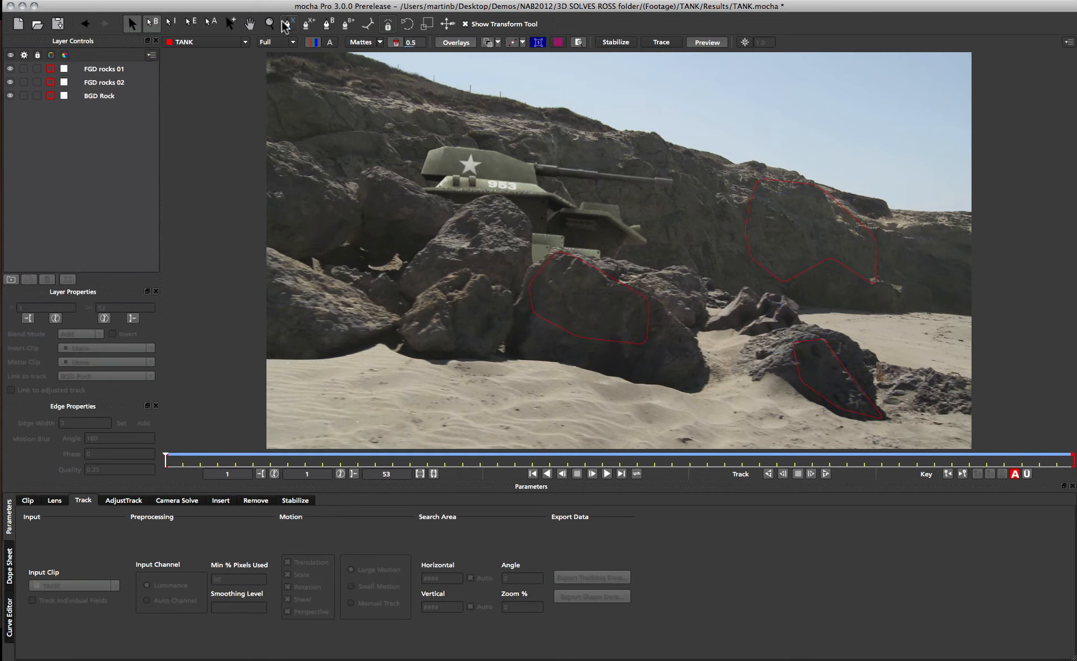
left_click(286, 24)
left_click(451, 129)
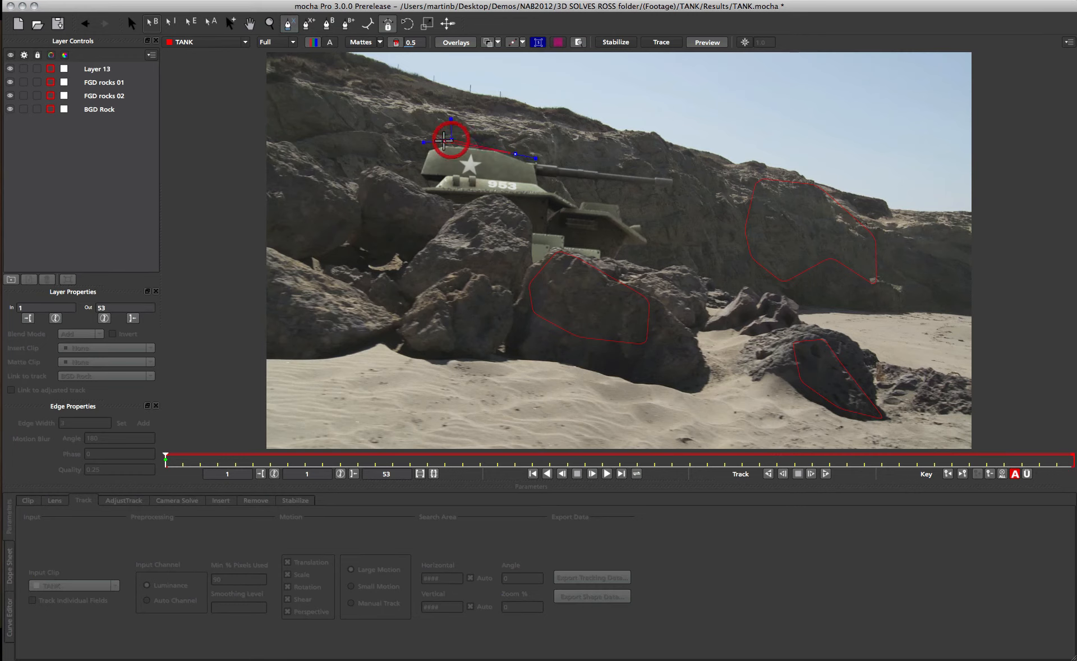
left_click(419, 139)
left_click(416, 170)
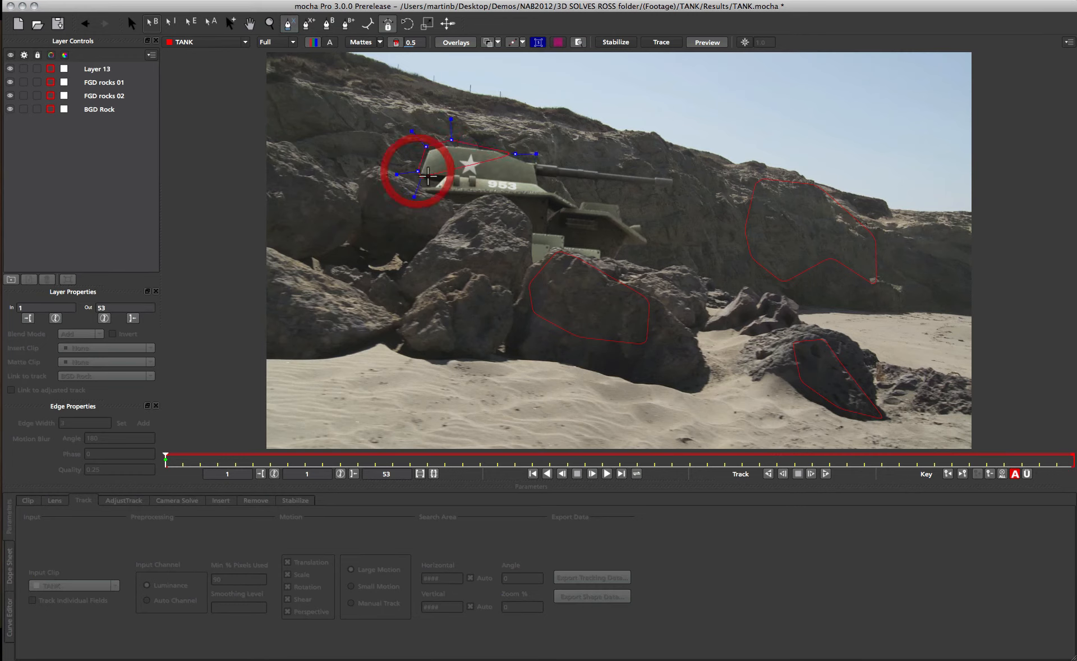
left_click(431, 177)
left_click(447, 176)
left_click(466, 175)
left_click(521, 180)
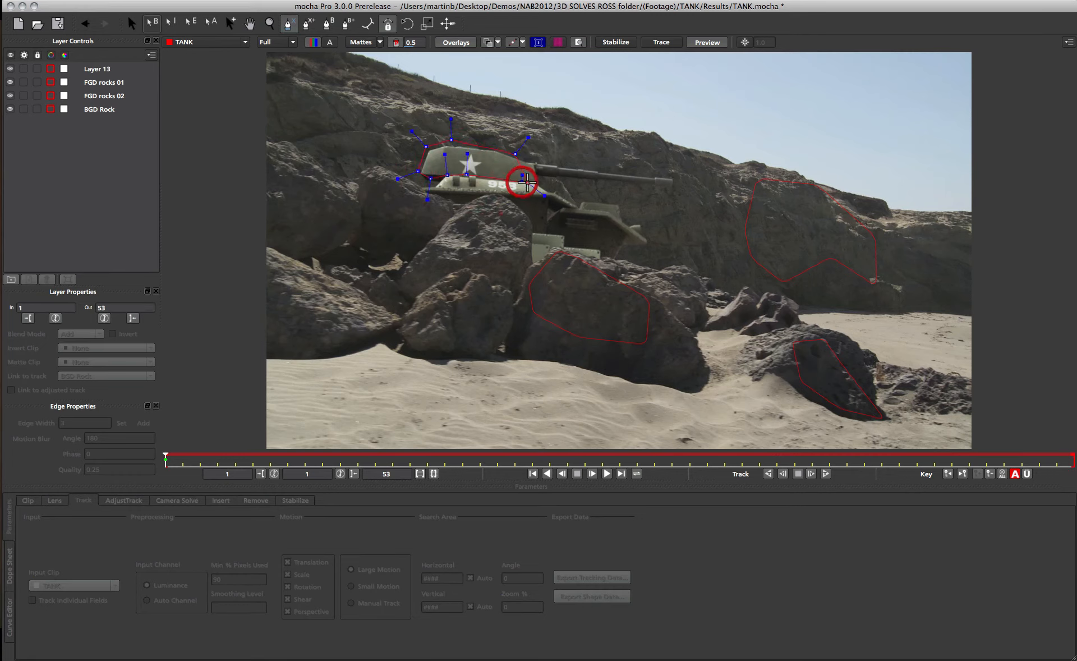
left_click(539, 183)
right_click(538, 179)
Enable Perspective motion, show the planar surface and track the turret layer forward through the shot.
left_click(310, 610)
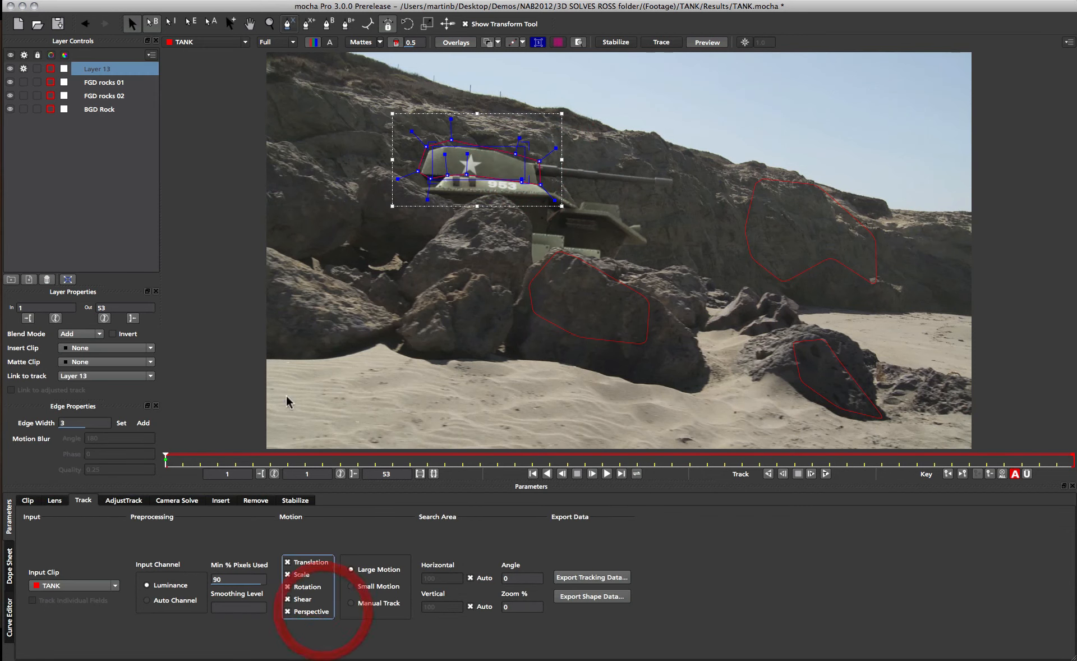
left_click(557, 42)
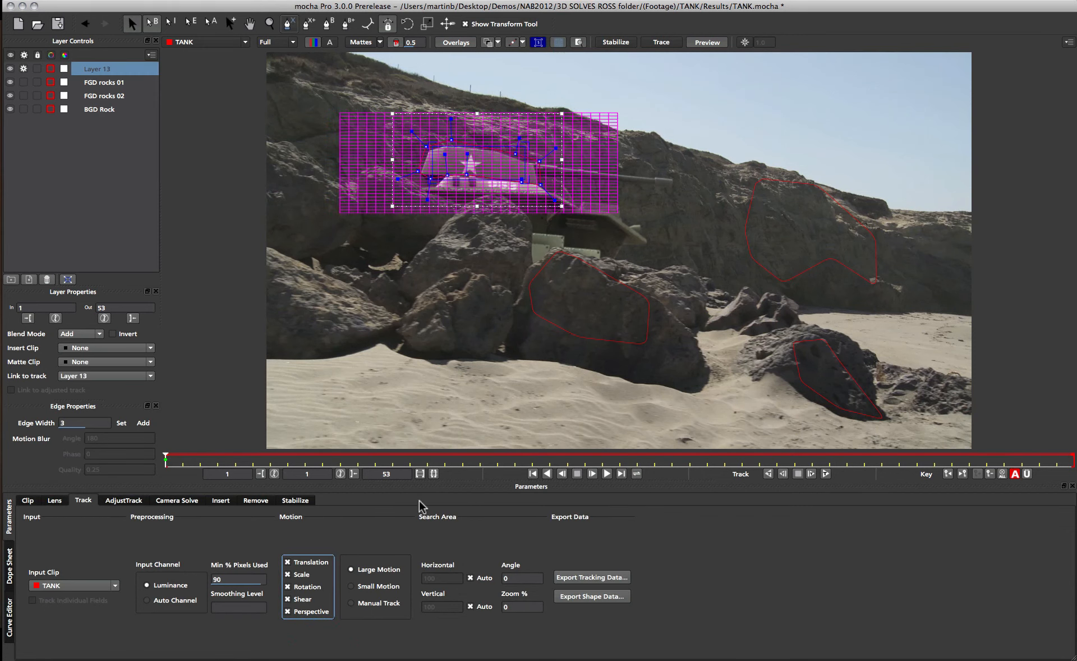
left_click(825, 473)
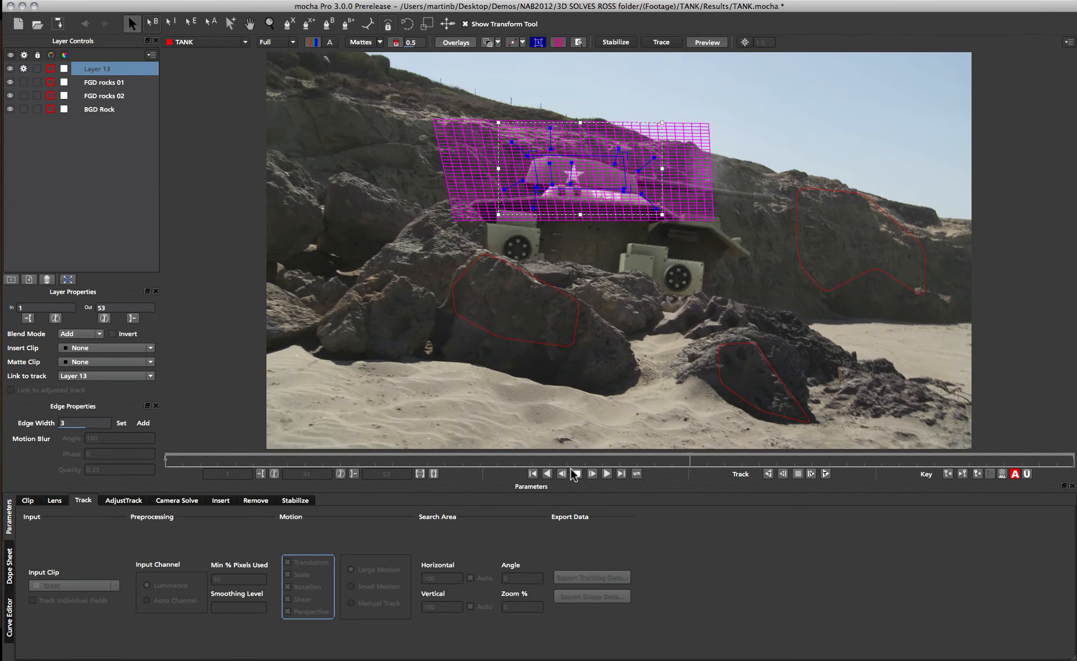
Return to the first frame and rename the turret layer as tank.
left_click(591, 475)
left_click(532, 474)
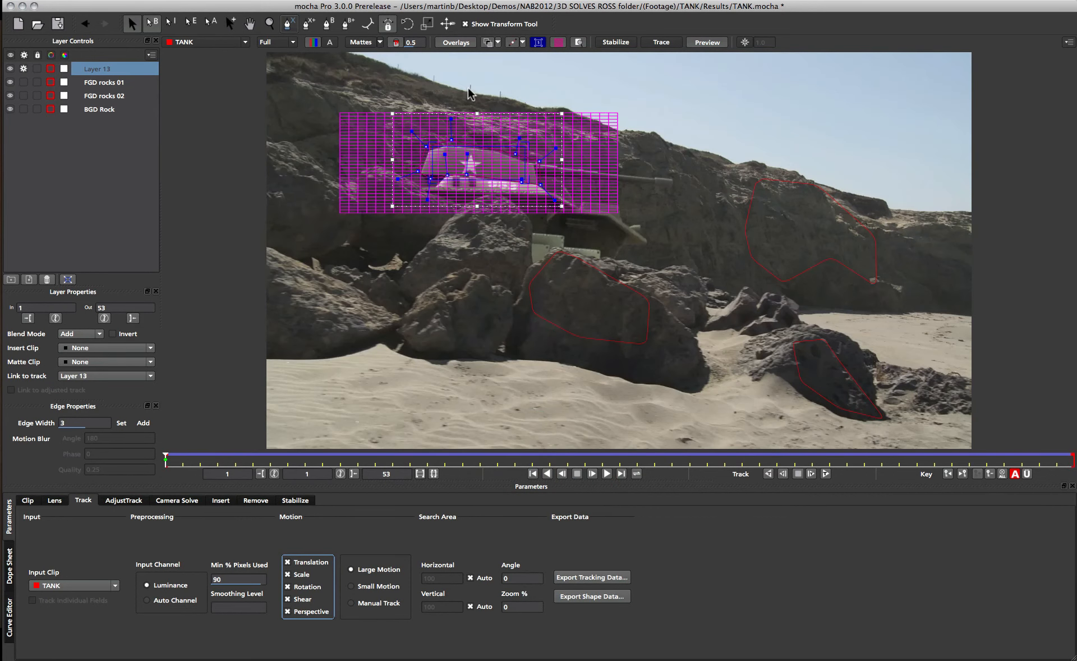
double_click(101, 69)
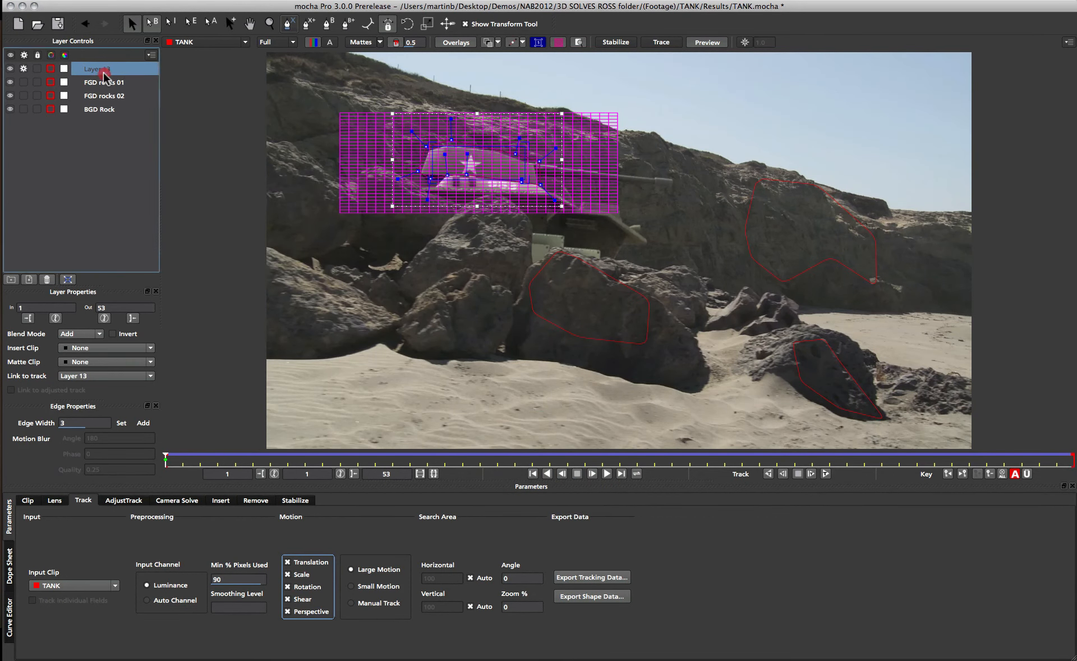
type("ta")
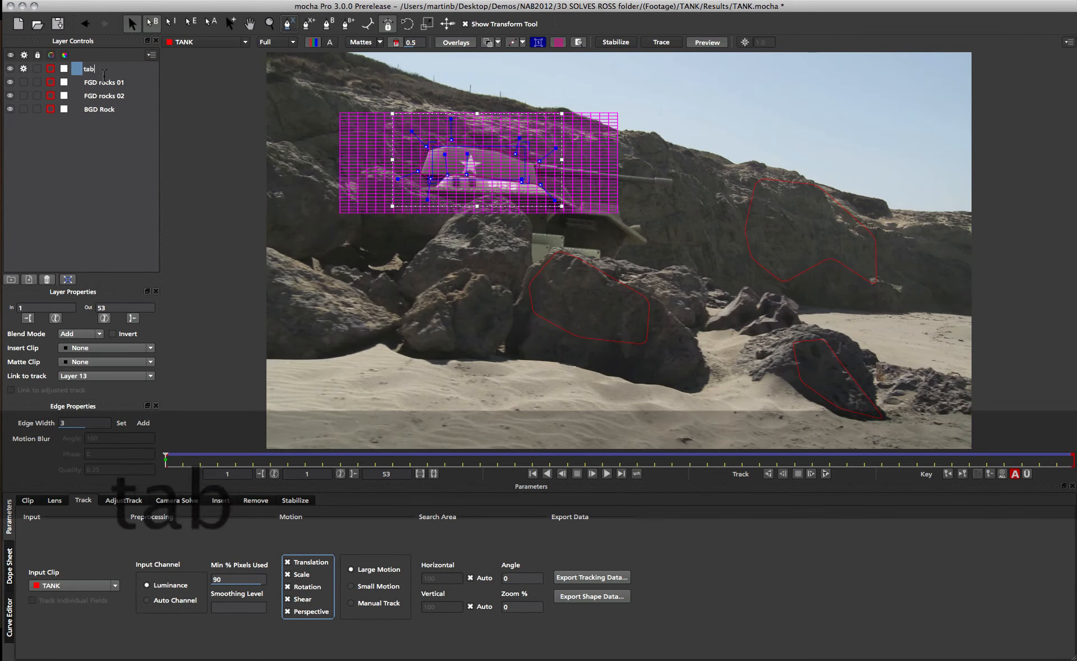
type("nk")
key("Return")
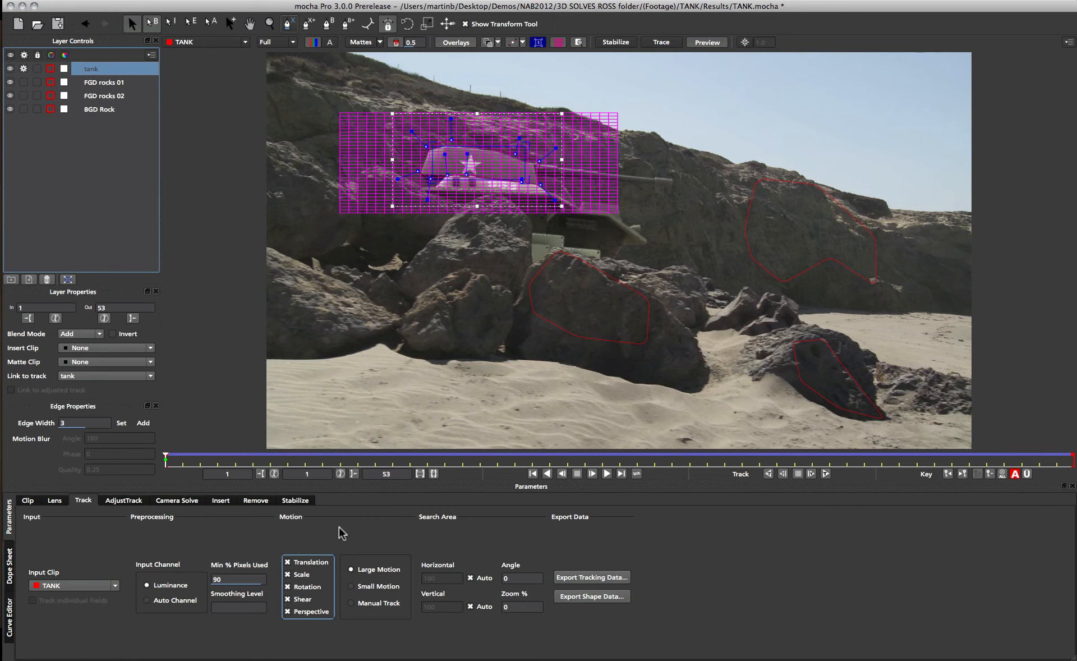
Export the camera solve as After Effects 3D Motion Data, copying it to the clipboard.
left_click(175, 500)
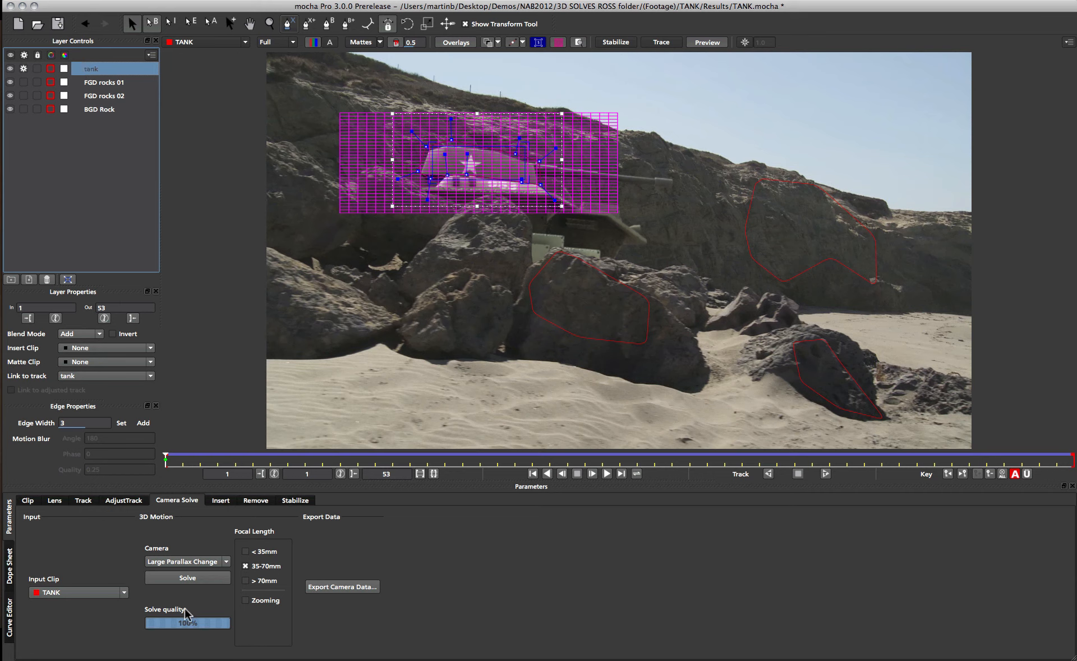
left_click(328, 587)
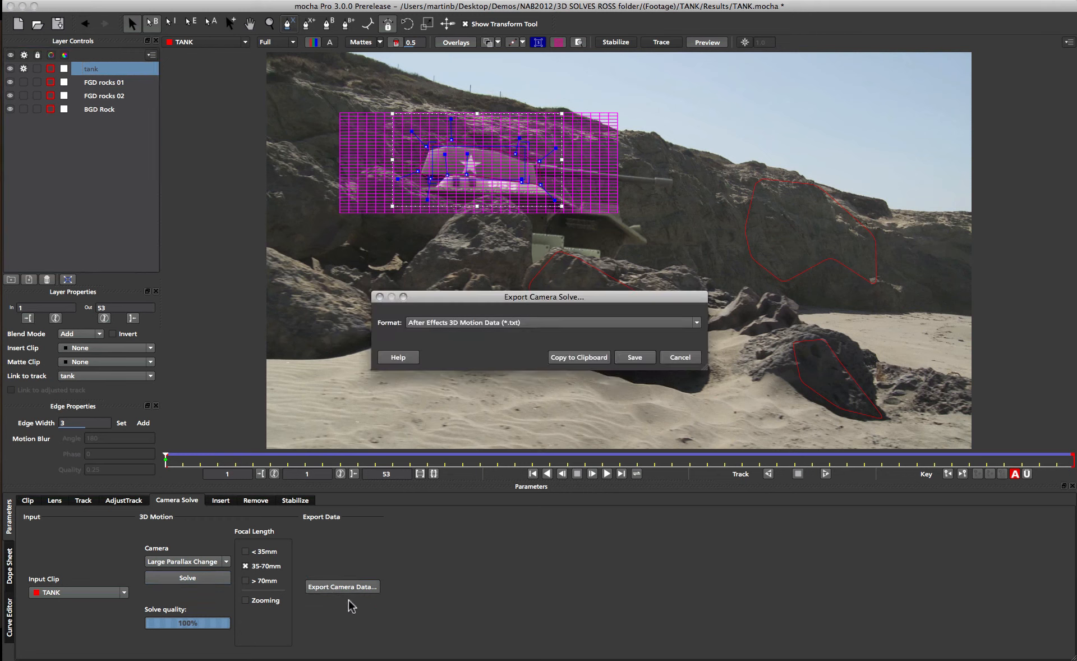
left_click(581, 357)
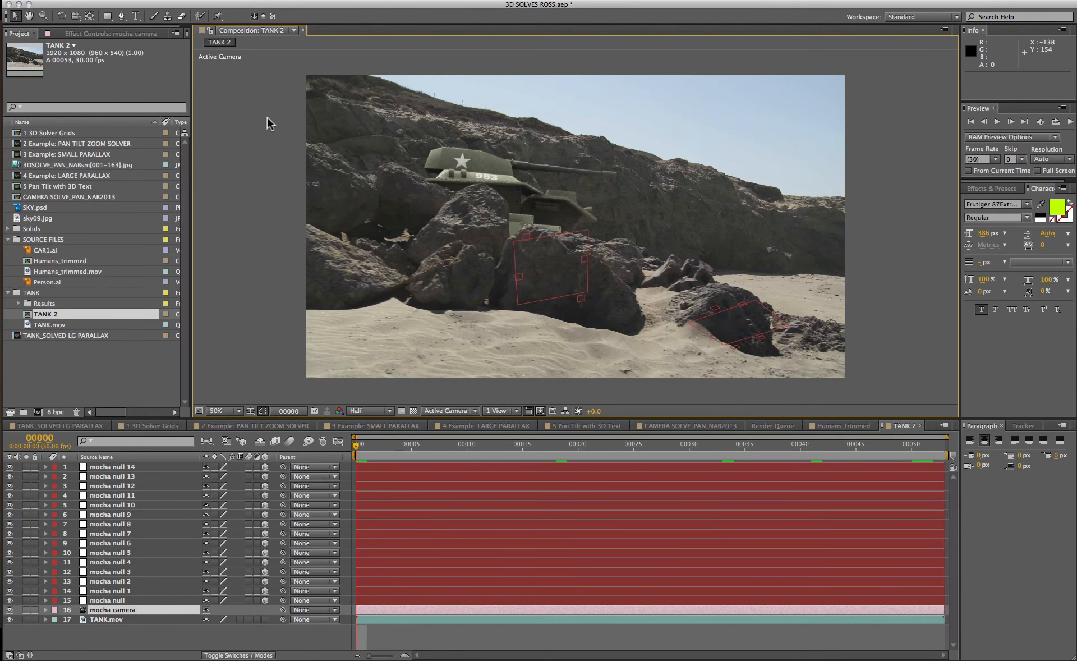
Paste the mocha camera into the TANK 2 composition and delete the duplicate mocha camera layer.
left_click(118, 466)
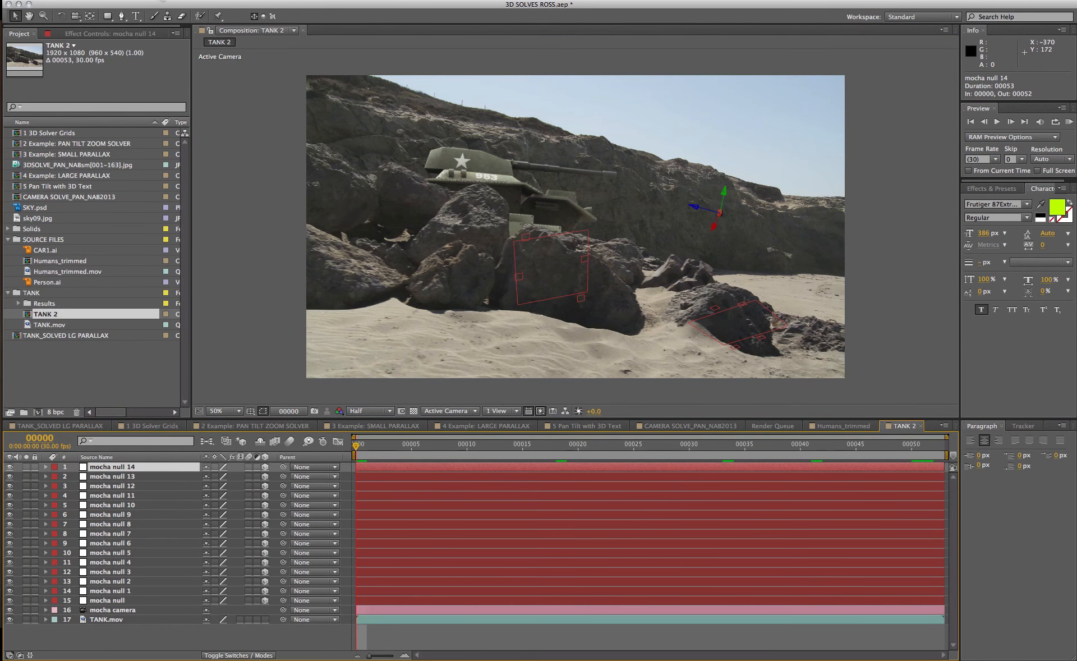
left_click(127, 2)
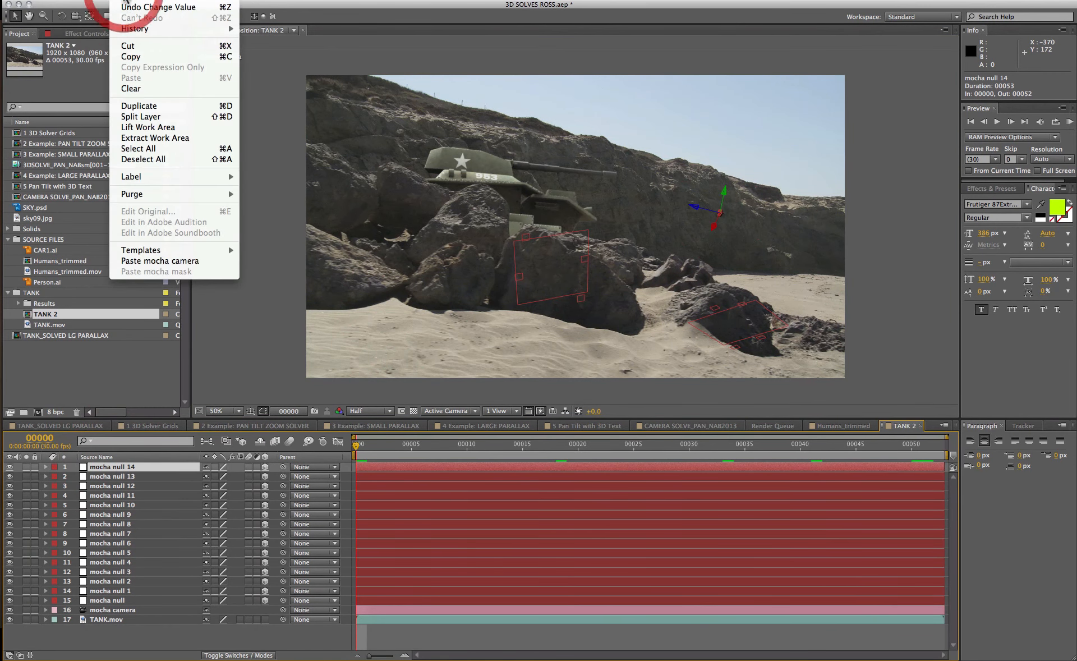
left_click(143, 262)
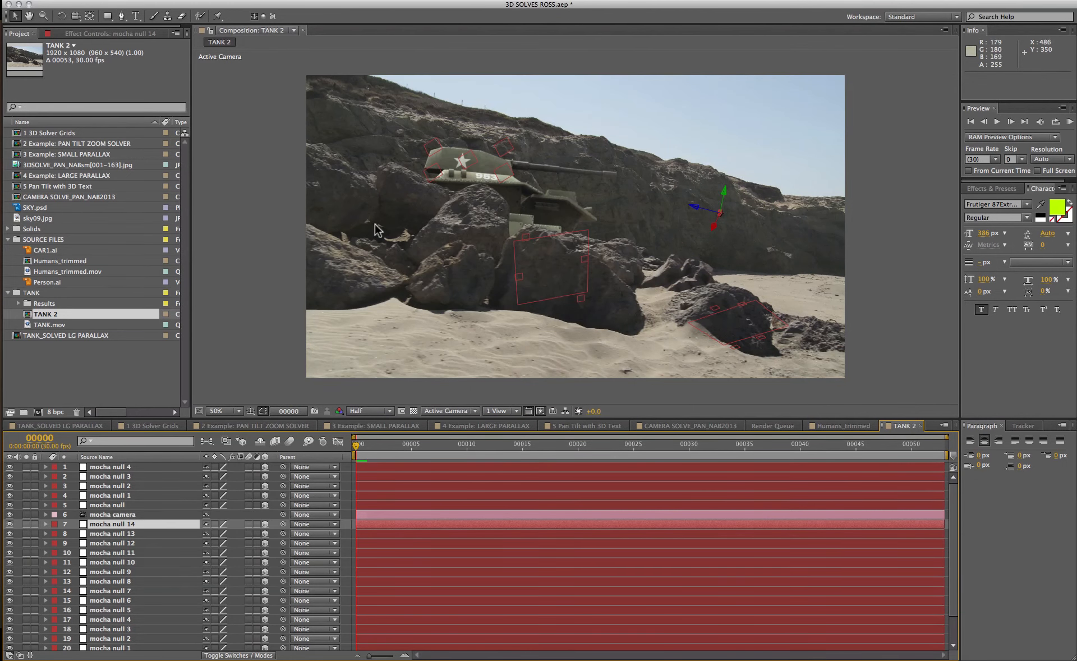
left_click(115, 515)
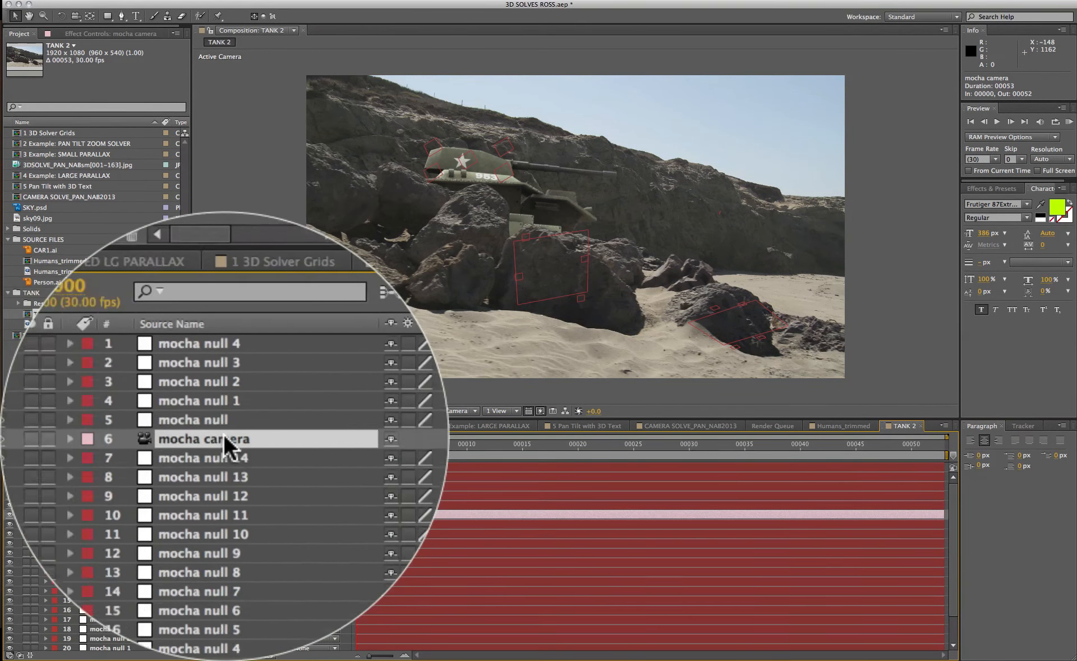
key("Delete")
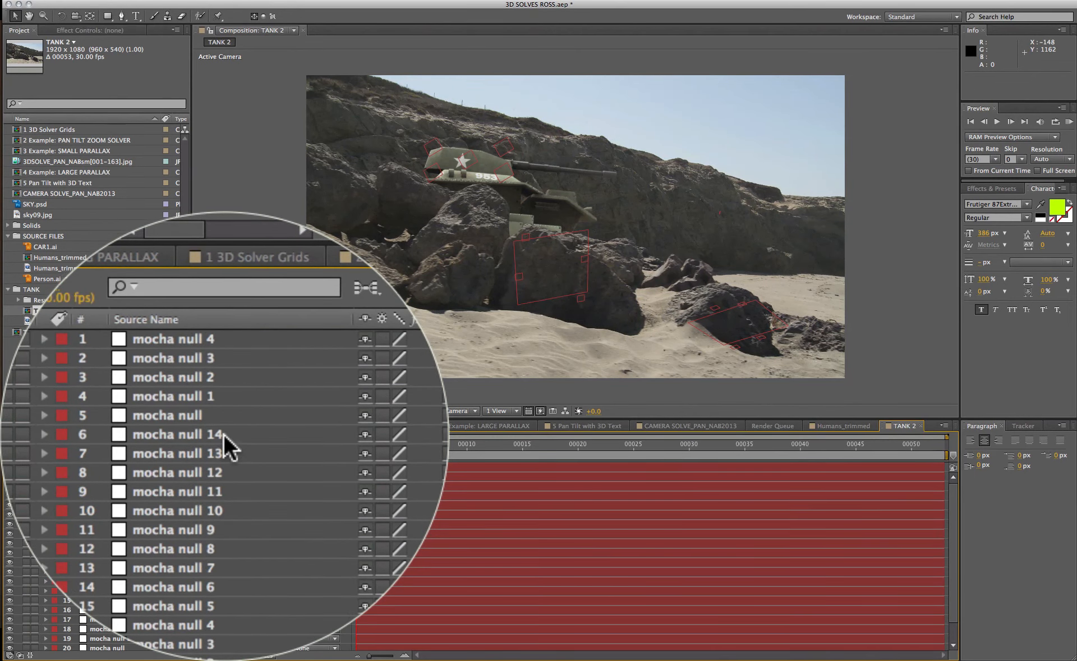
Select the five new mocha null layers and play a preview to inspect them on the tank.
left_click(120, 505)
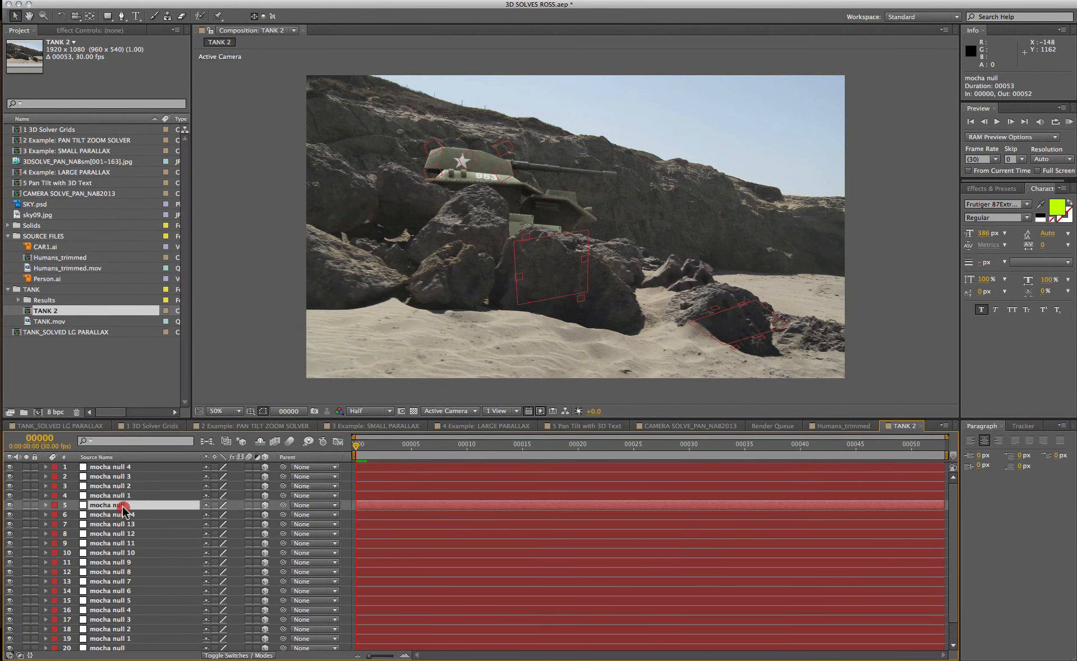
left_click(123, 467, "shift")
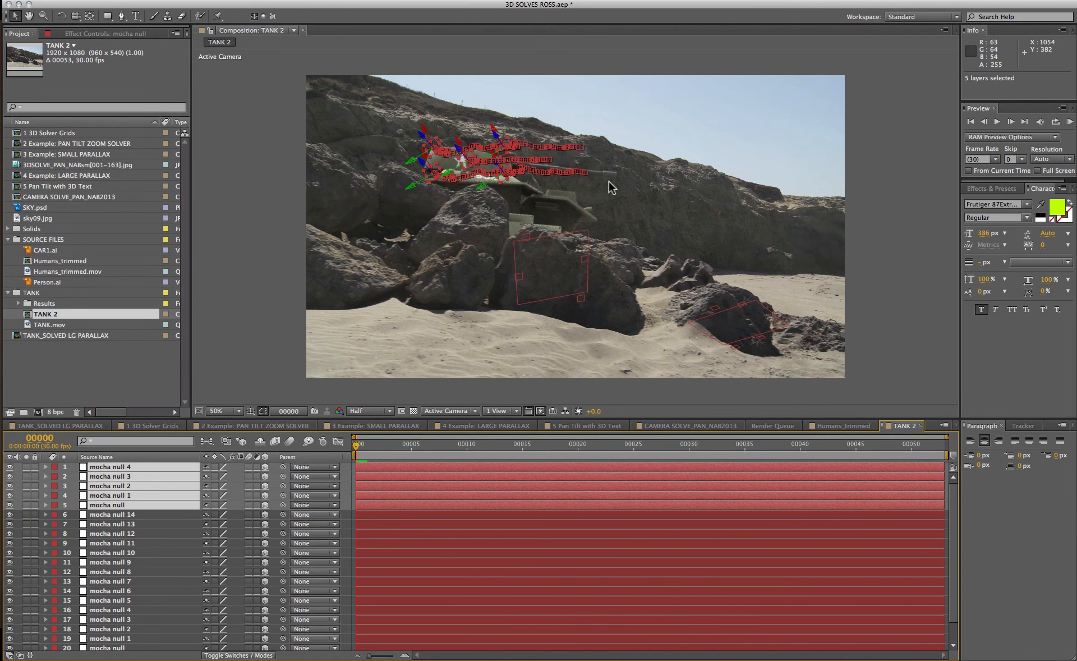
left_click(994, 124)
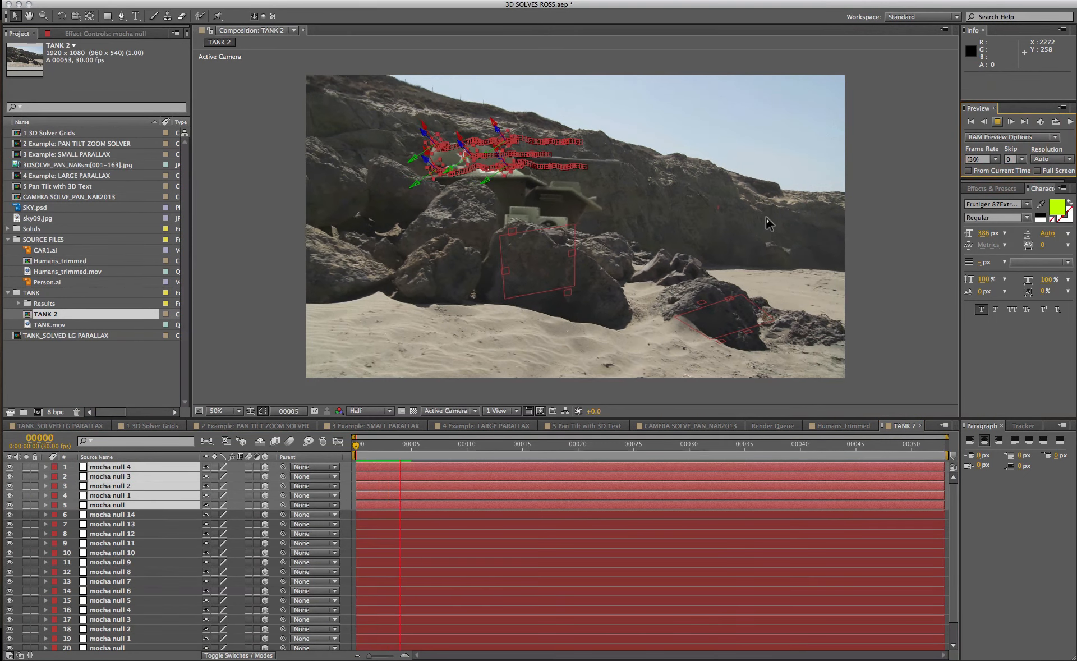